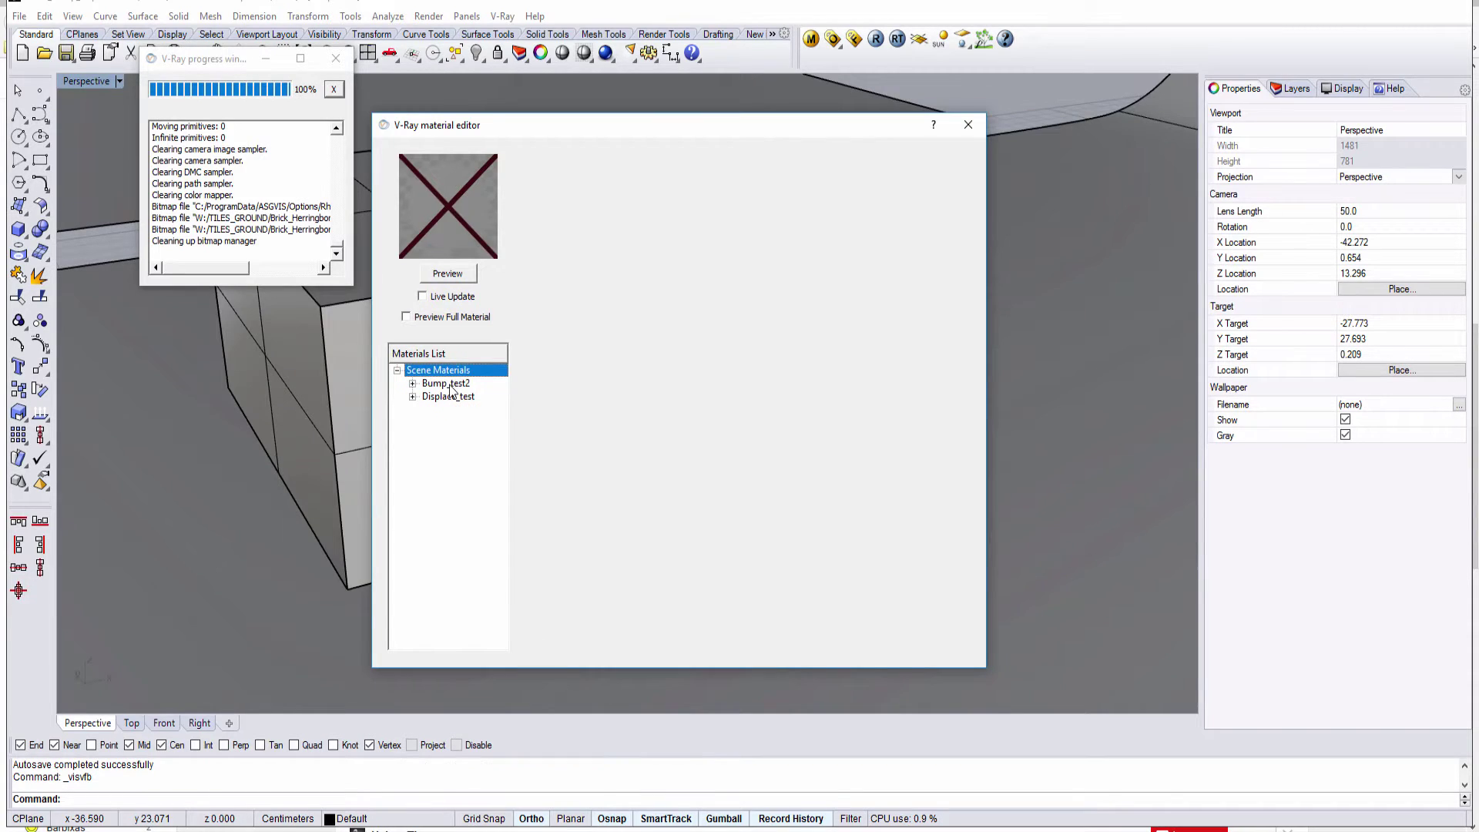
# Select the Bump_test2 material and review its bump and displacement map settings
pyautogui.click(447, 384)
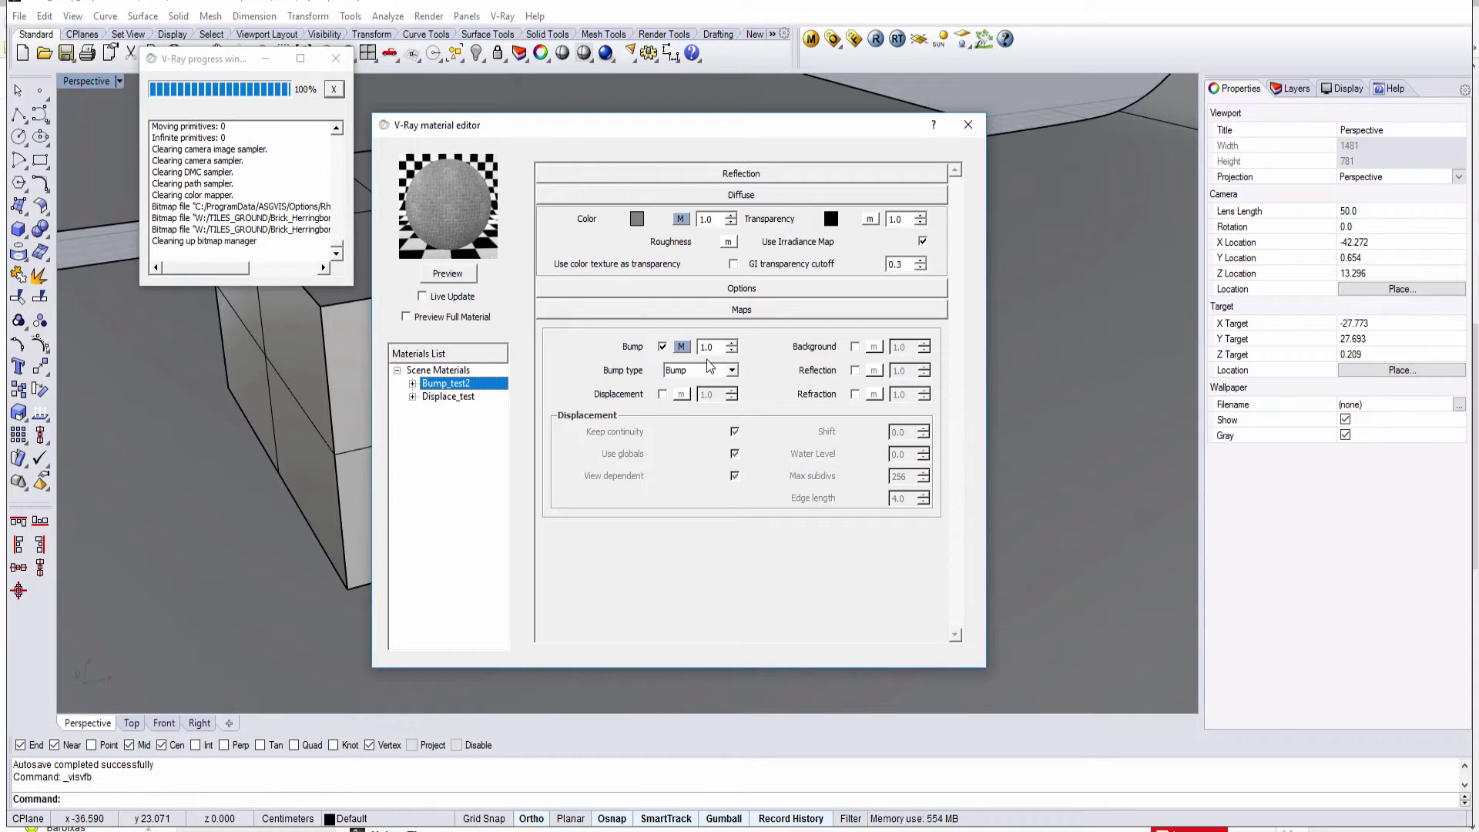
pyautogui.click(662, 346)
pyautogui.click(663, 394)
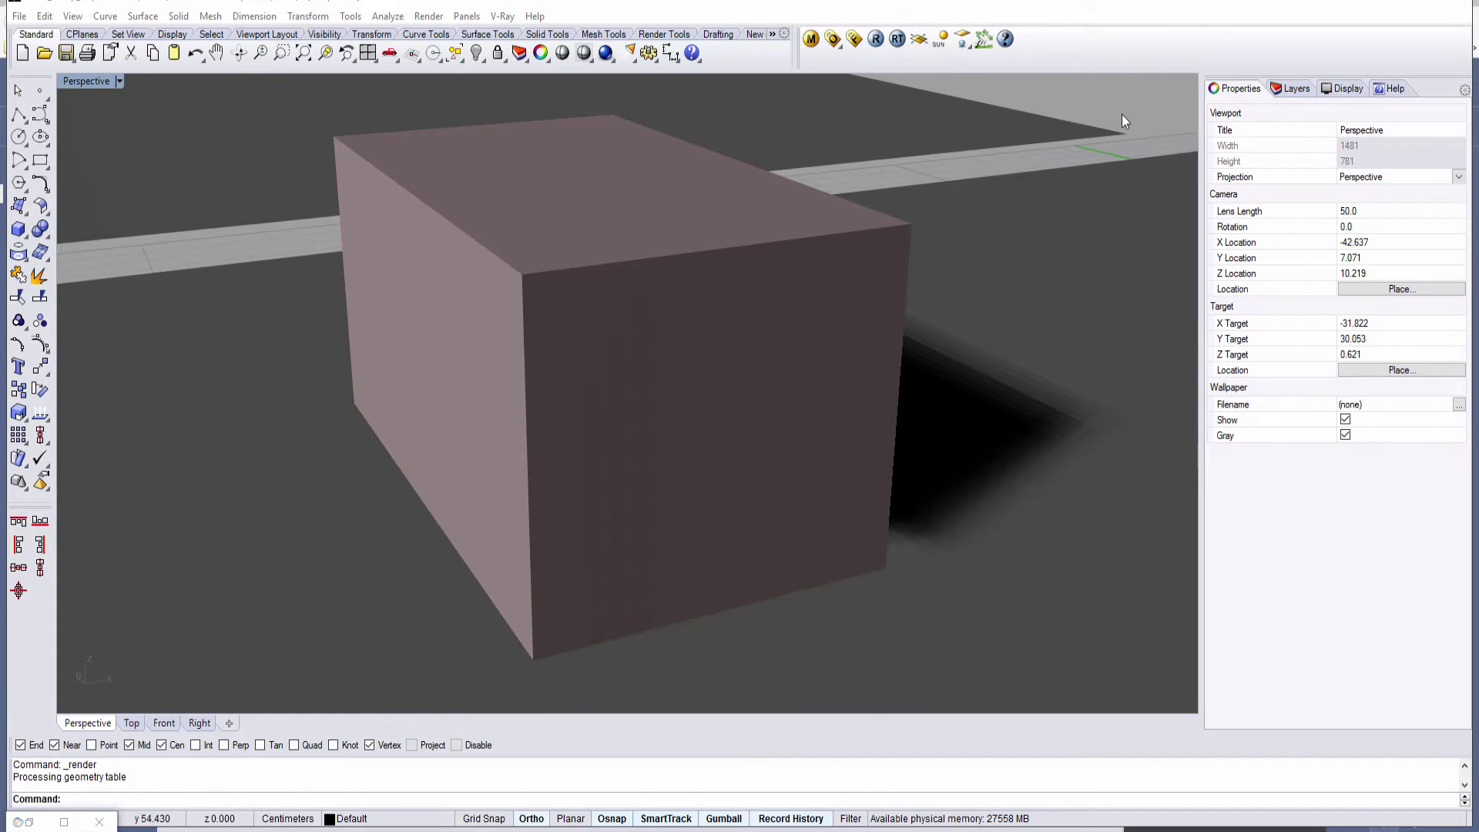
# Select the box and show the Displace_test material's displacement settings in the V-Ray material editor
pyautogui.moveTo(1125, 108); pyautogui.dragTo(1037, 239)
pyautogui.click(811, 39)
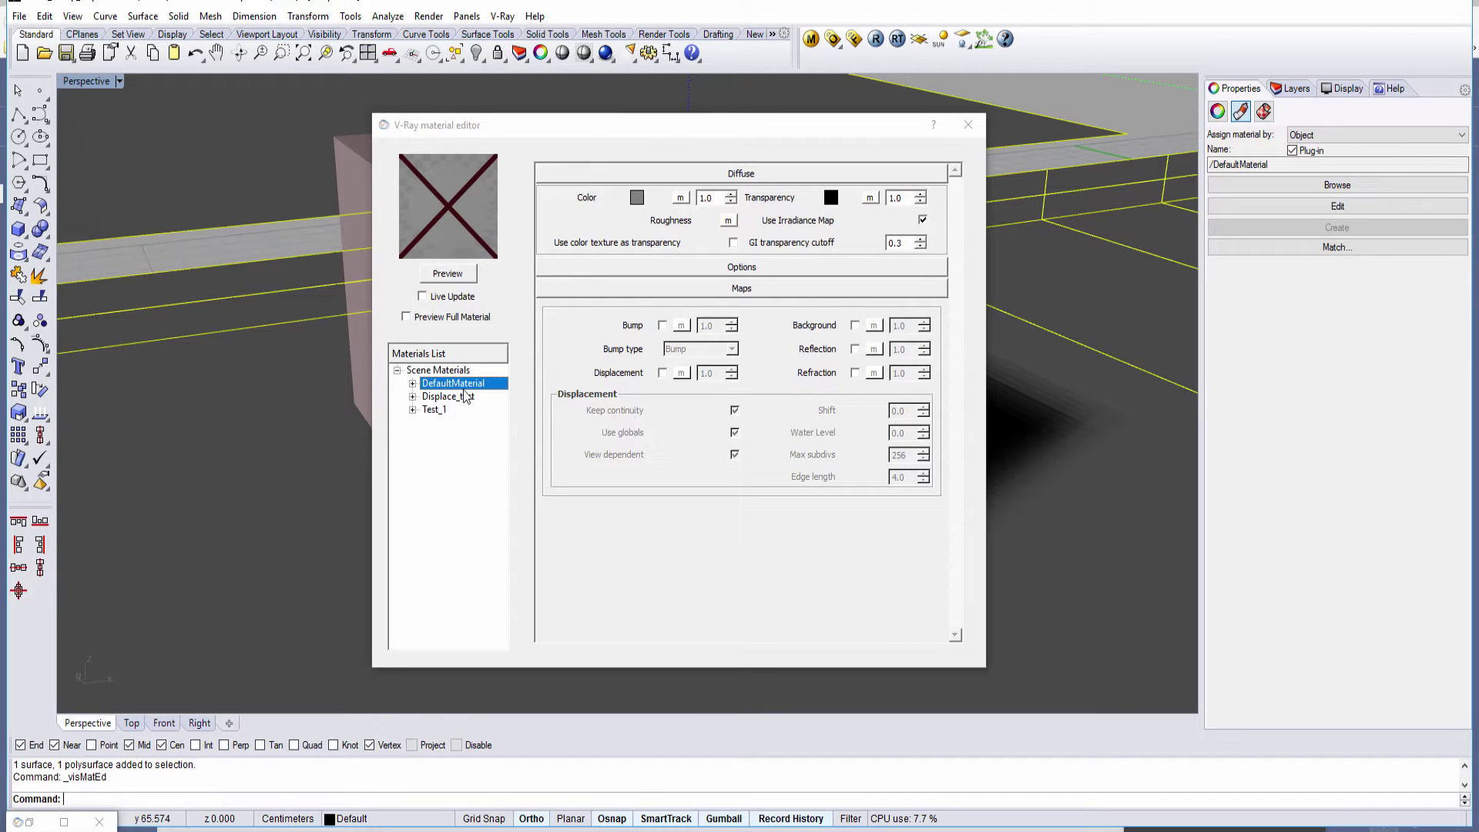
pyautogui.click(354, 167)
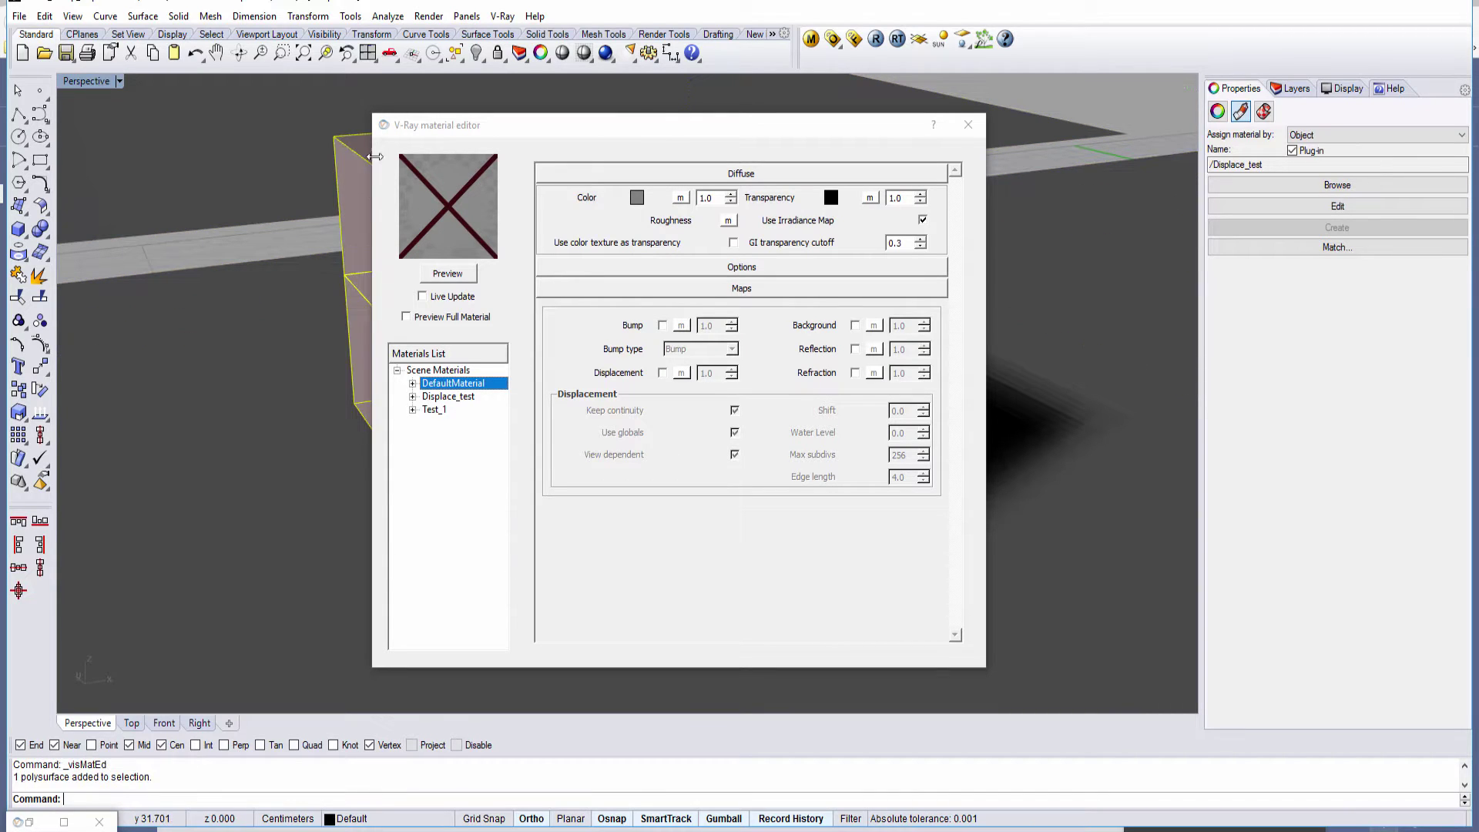
pyautogui.click(446, 410)
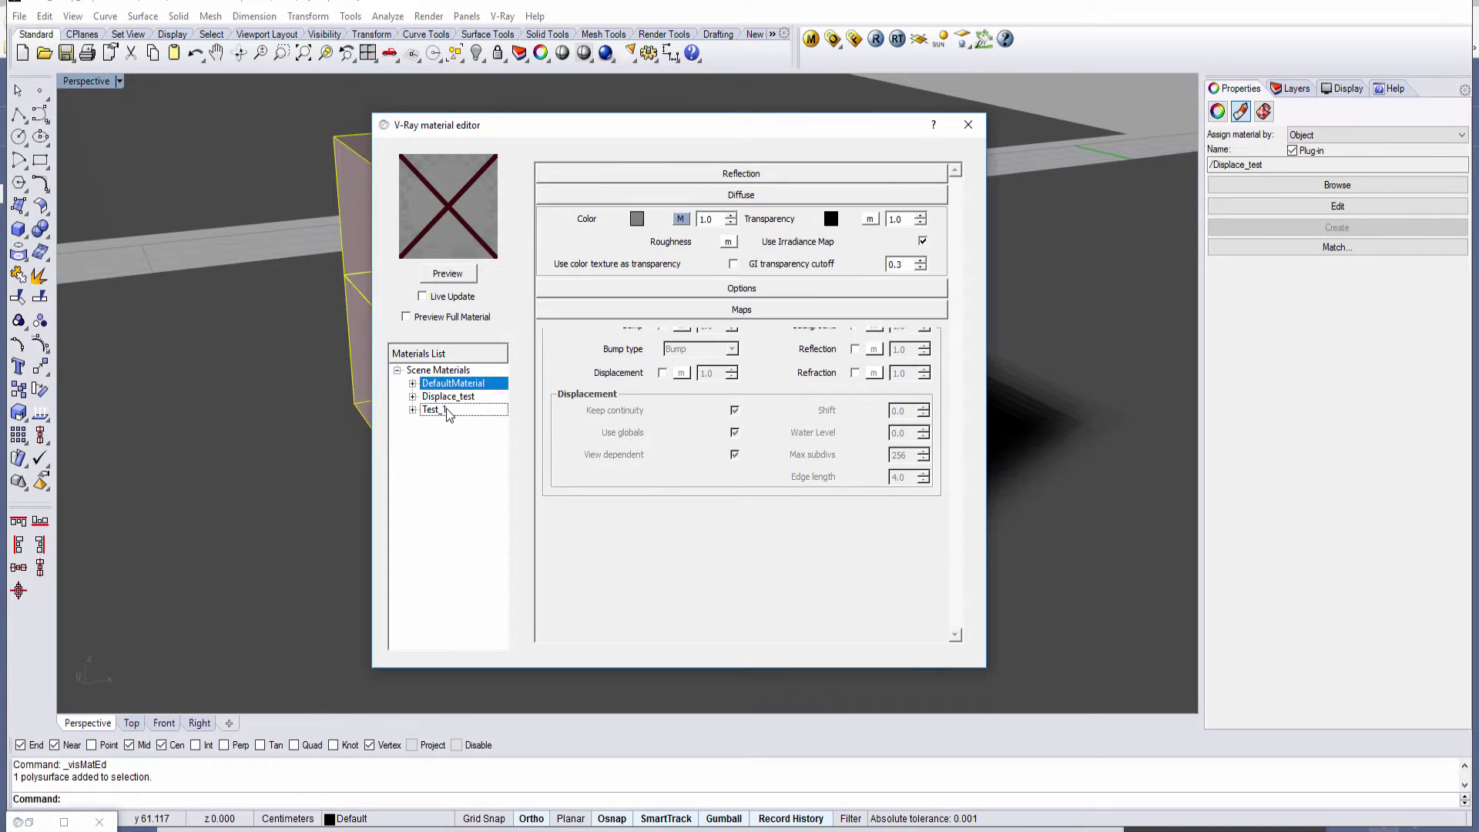
pyautogui.click(447, 396)
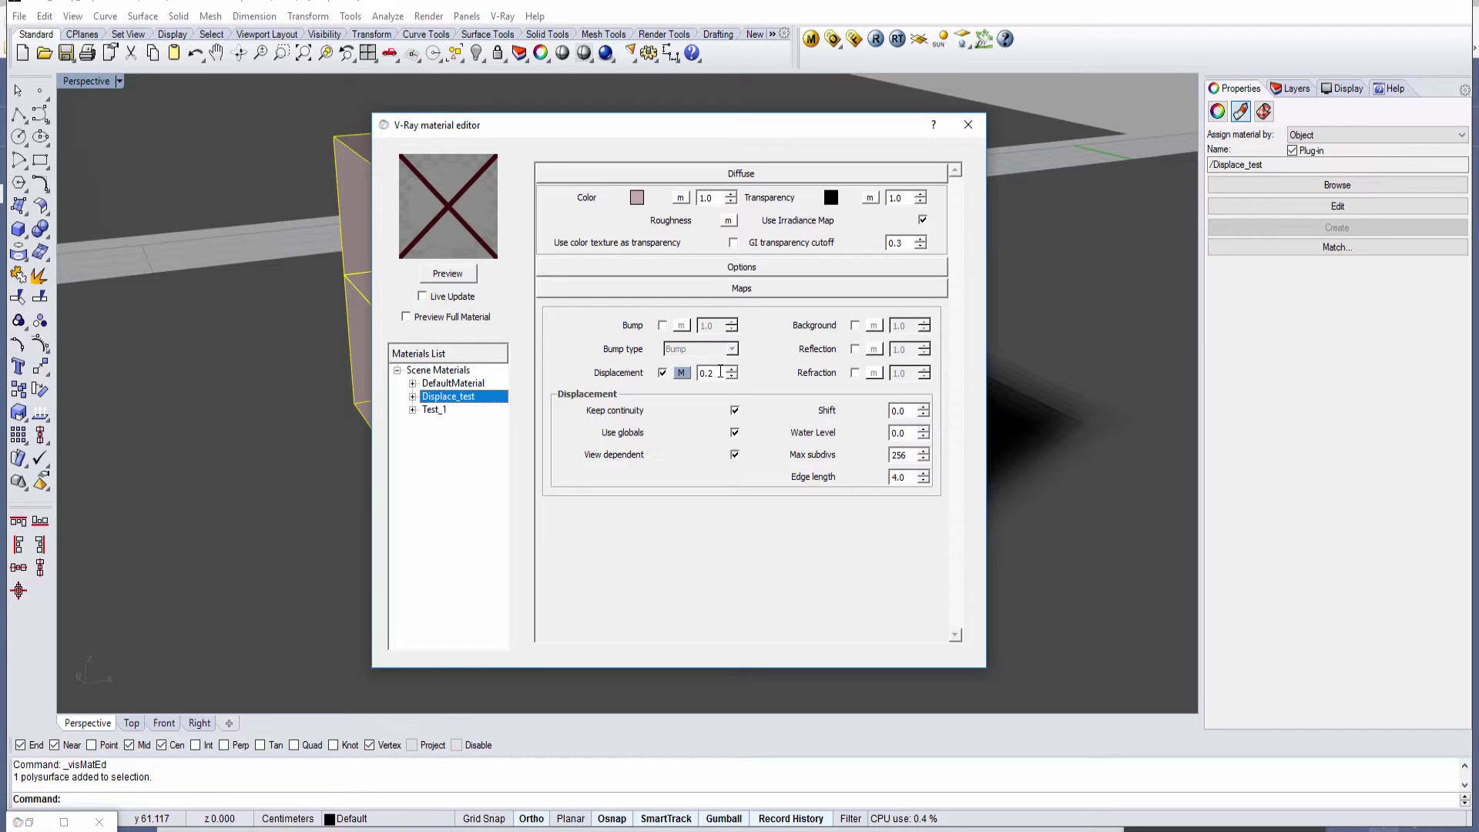
# Render the box with the Displace_test material and inspect the displaced bricks along its top front edge and right corner
pyautogui.click(968, 124)
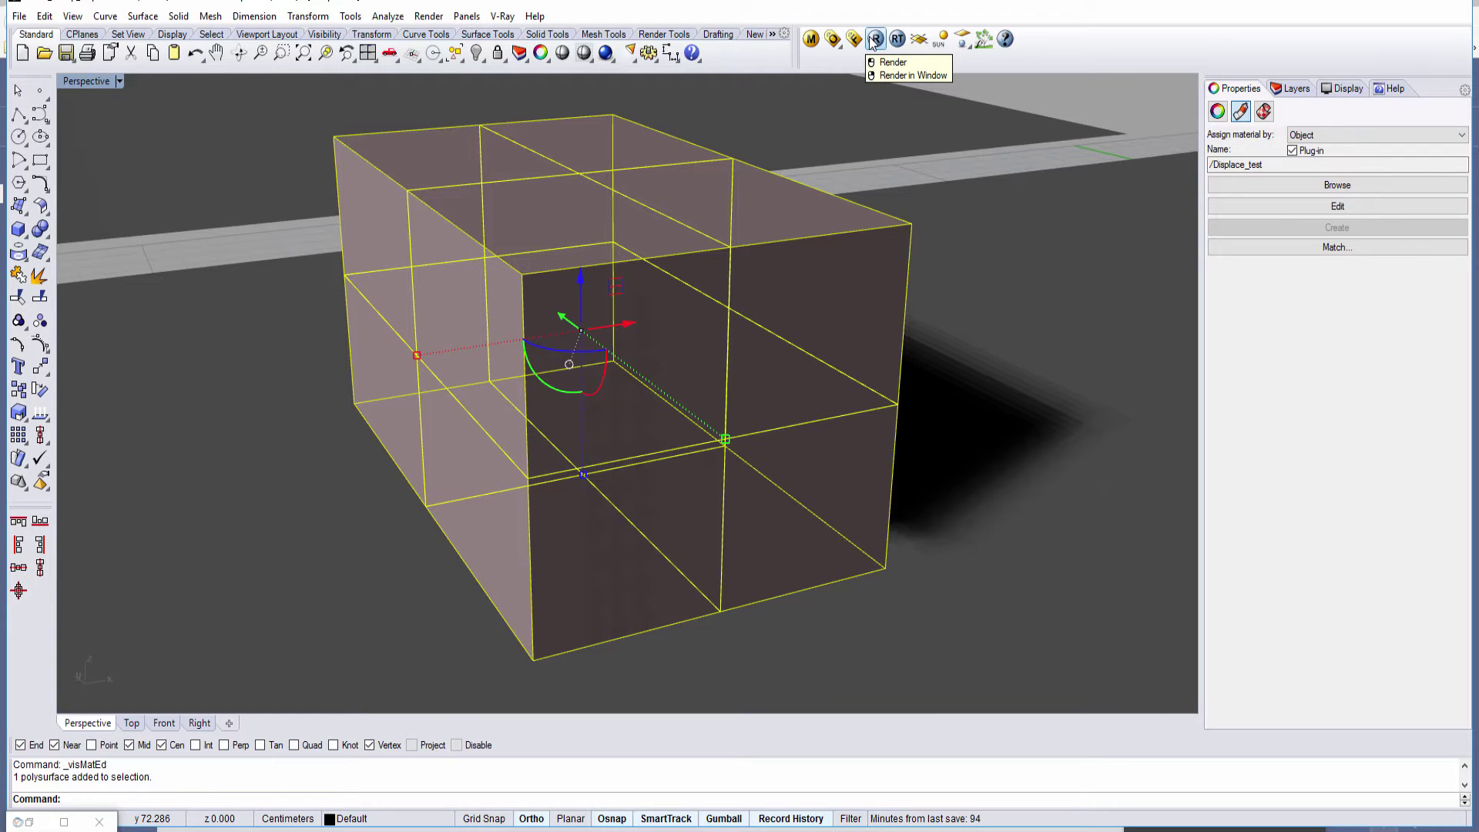
pyautogui.click(874, 40)
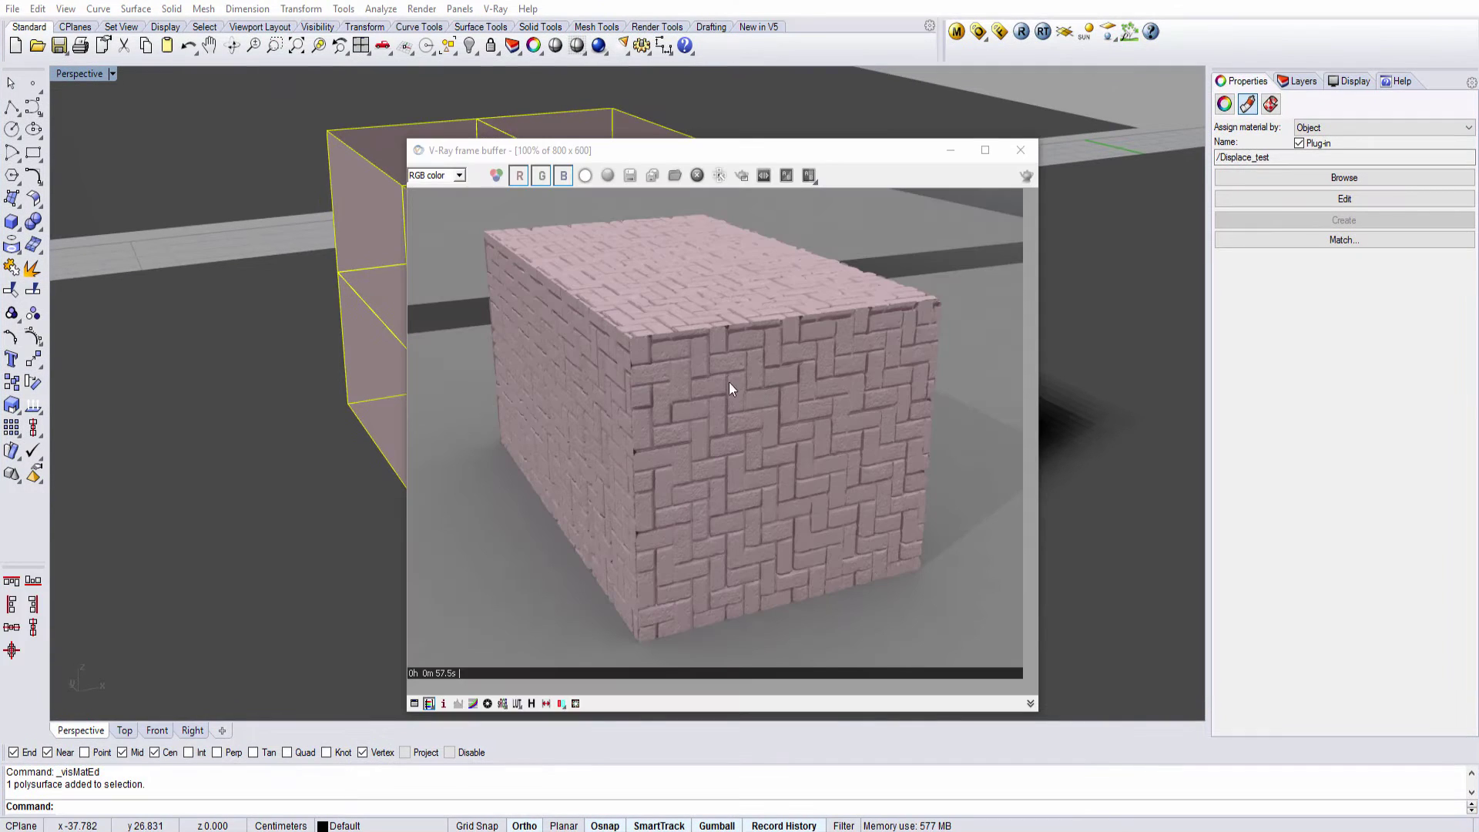
pyautogui.scroll(1, 719, 336)
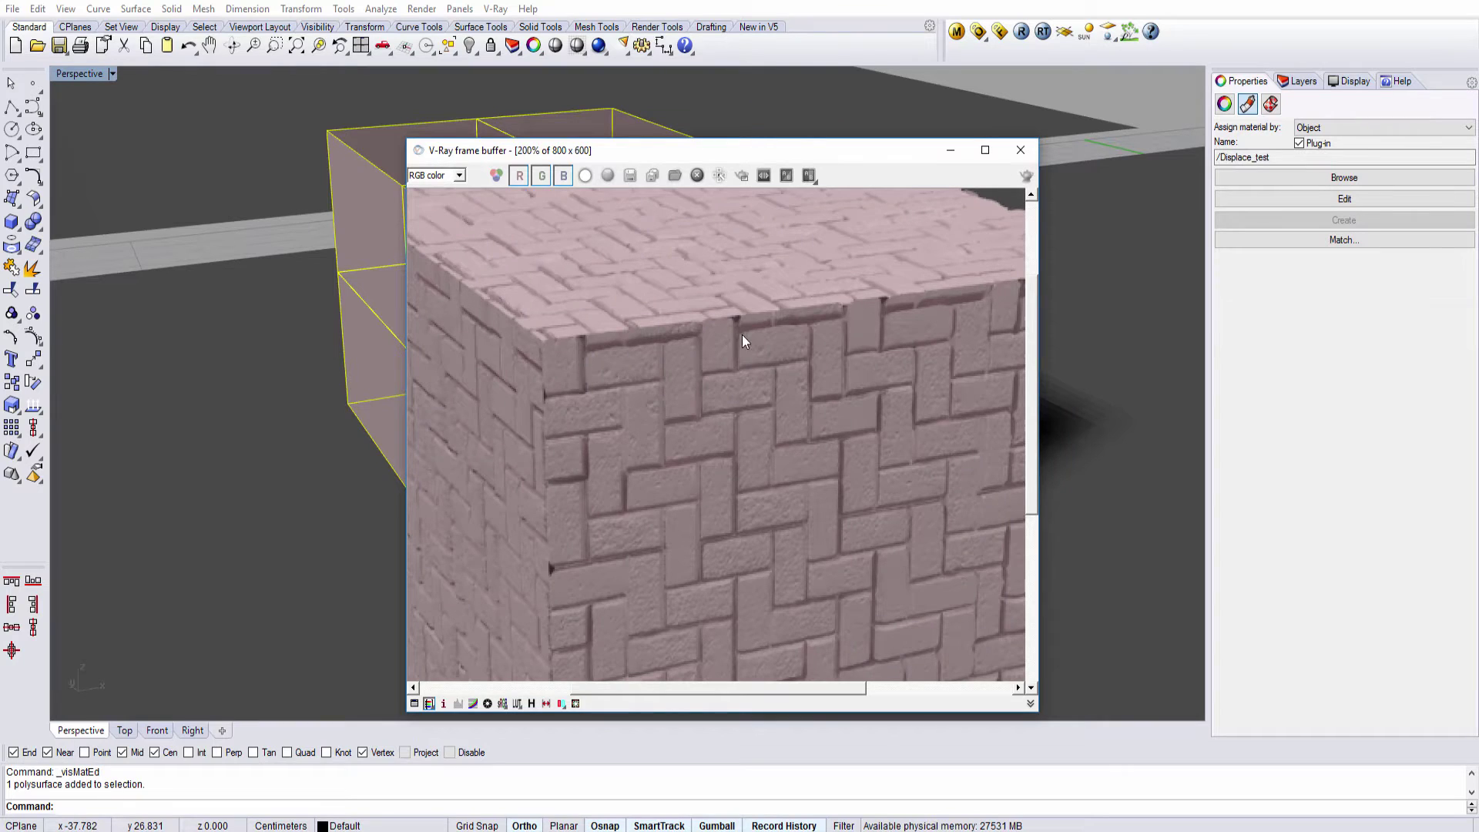
pyautogui.moveTo(704, 359); pyautogui.dragTo(668, 381, button='middle')
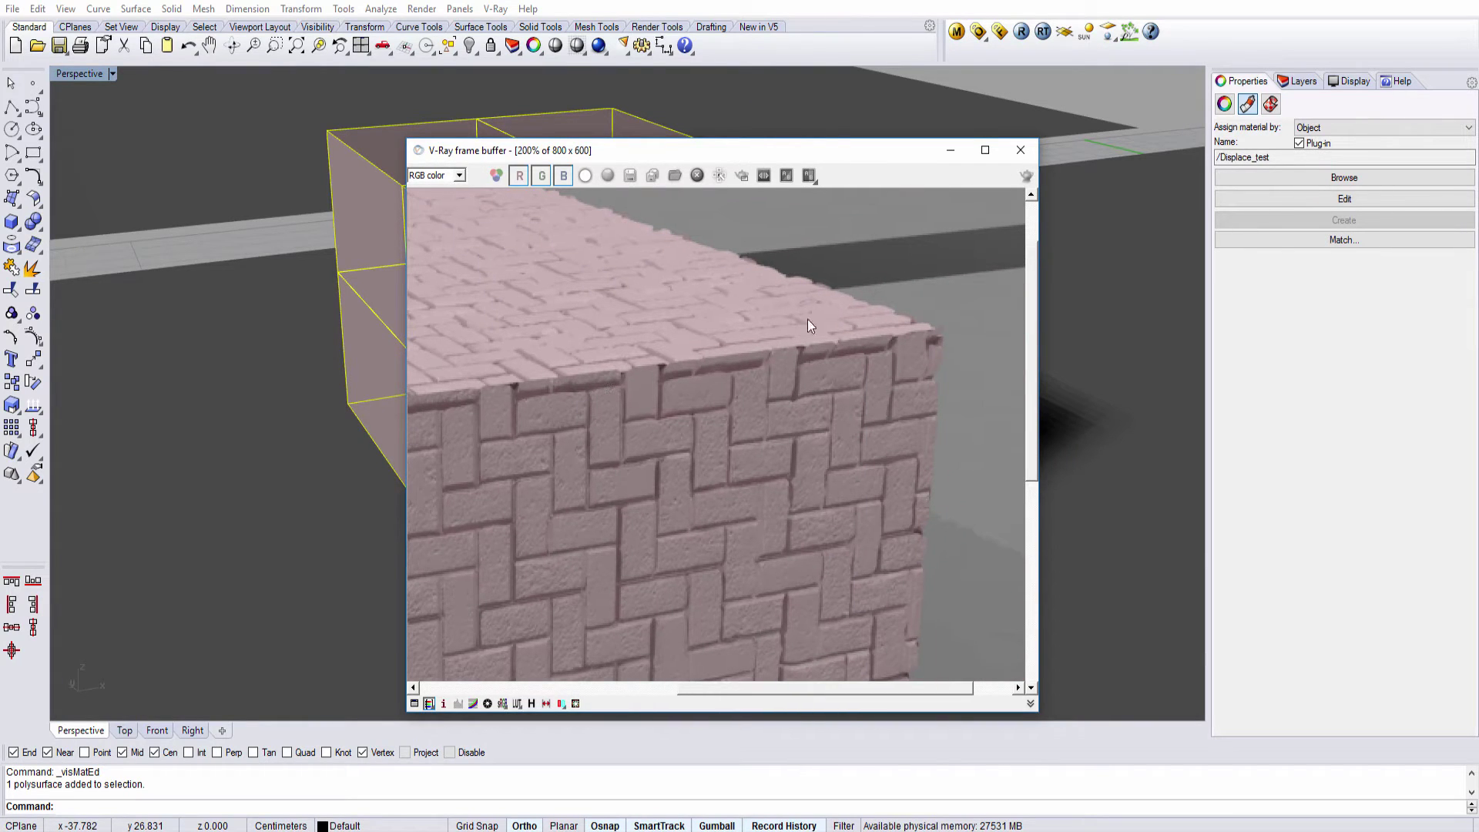
pyautogui.moveTo(700, 321); pyautogui.dragTo(647, 373, button='middle')
pyautogui.scroll(1, 667, 463)
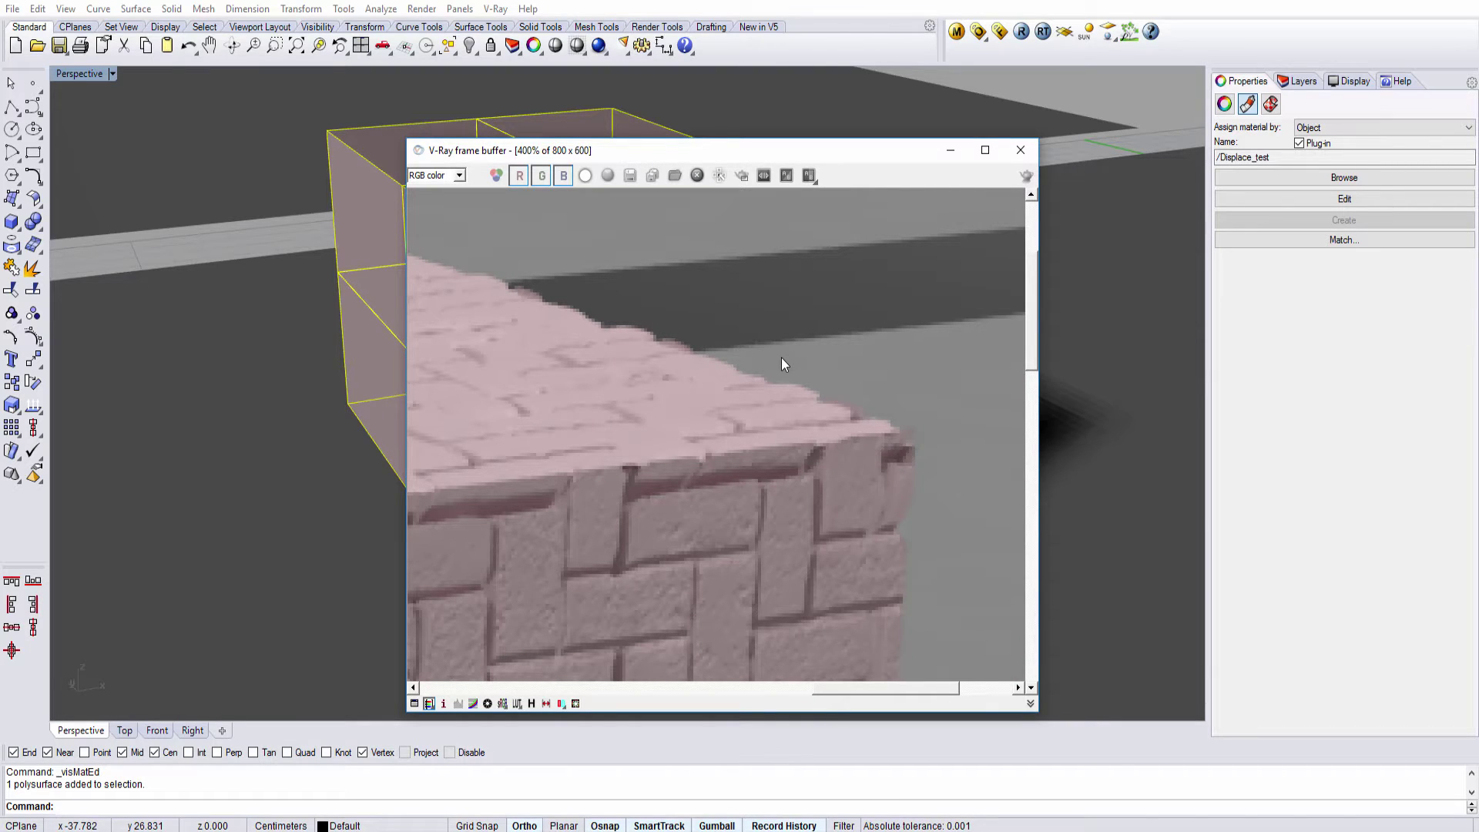
pyautogui.scroll(-1, 786, 365)
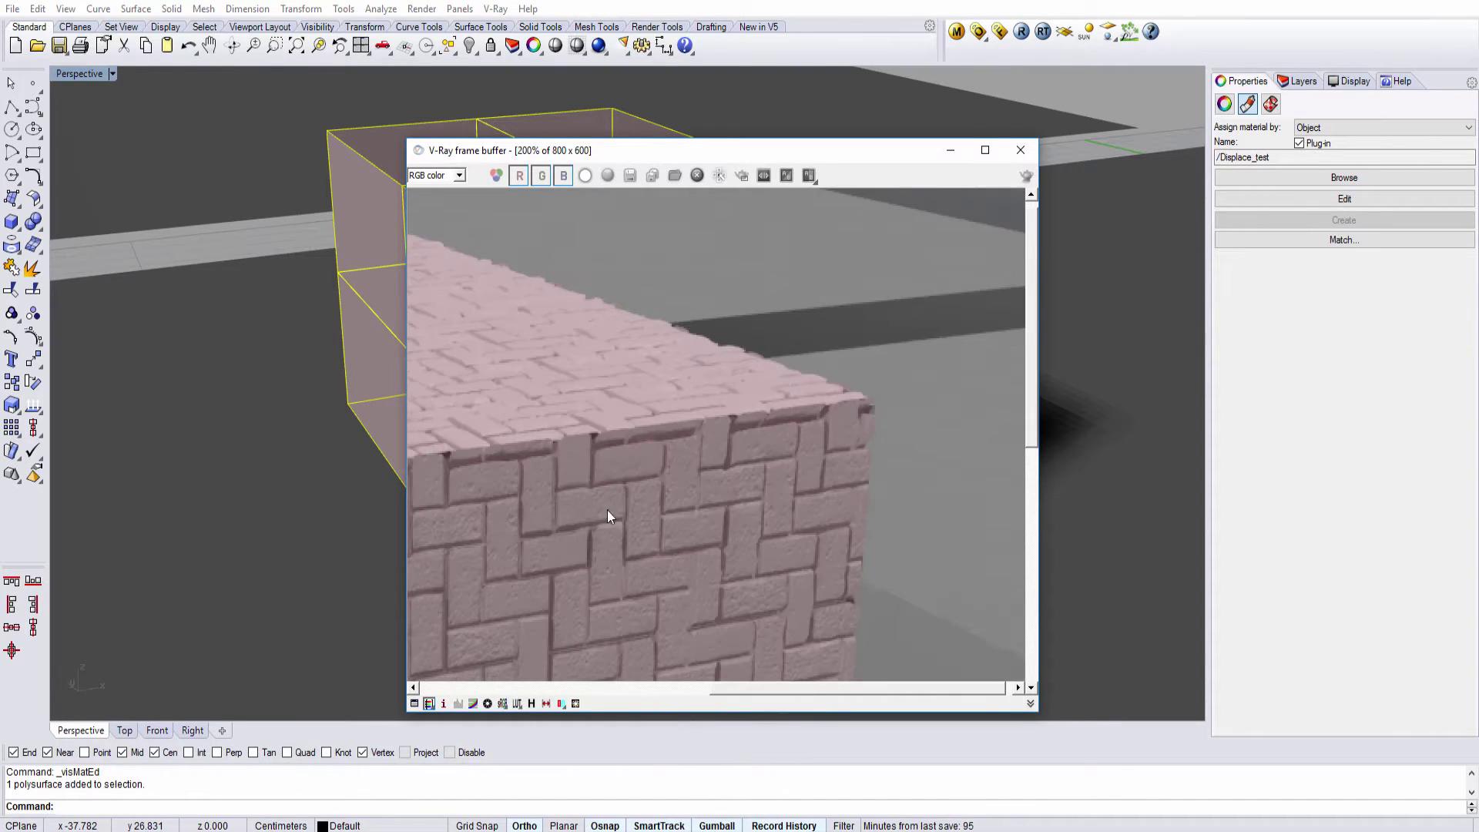
# Examine the rendered bricks along the box's left side, front vertical edge and base for displacement detail
pyautogui.moveTo(608, 510); pyautogui.dragTo(802, 372, button='middle')
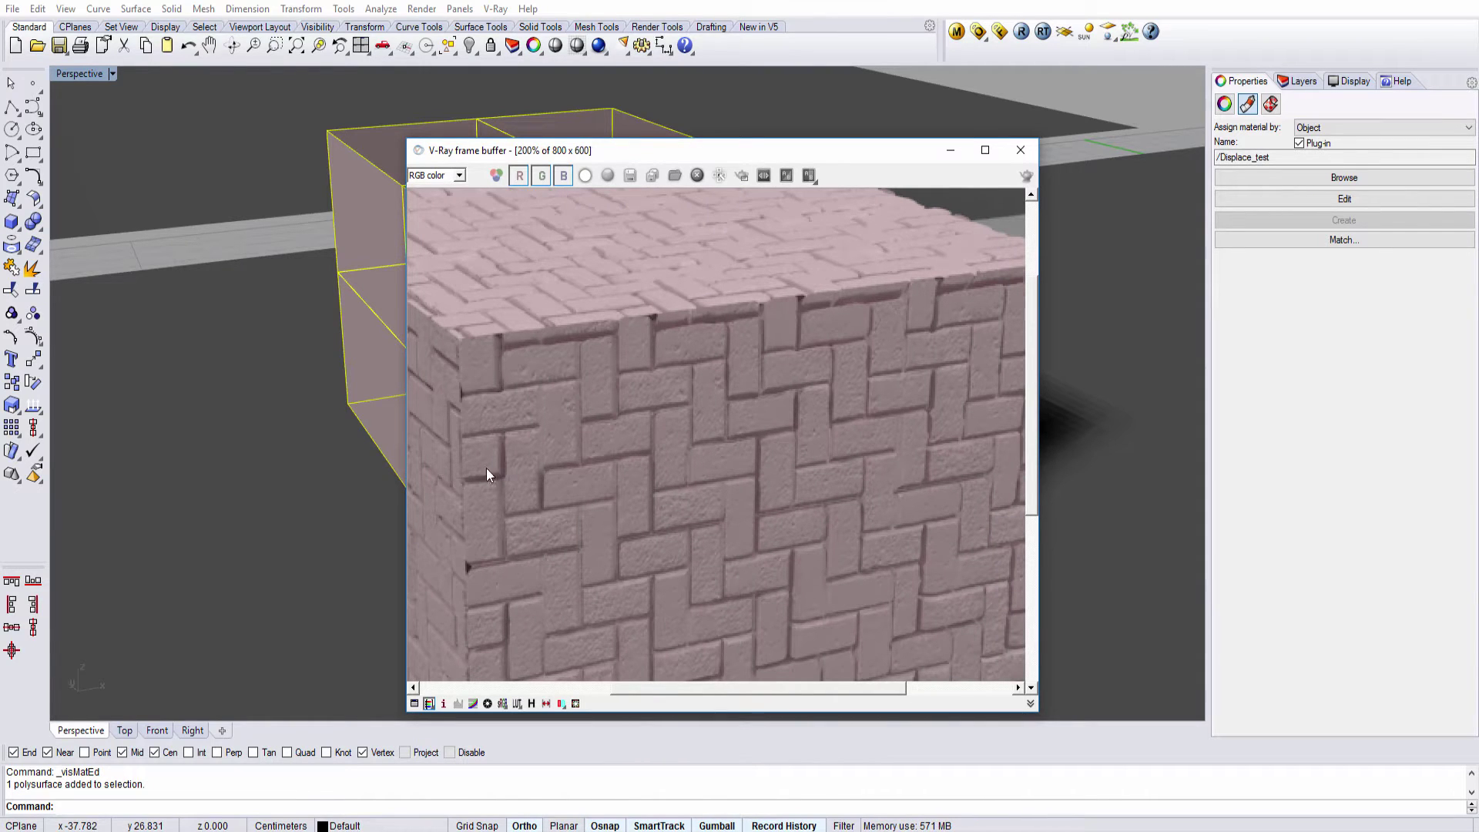
pyautogui.moveTo(475, 441); pyautogui.dragTo(593, 437, button='middle')
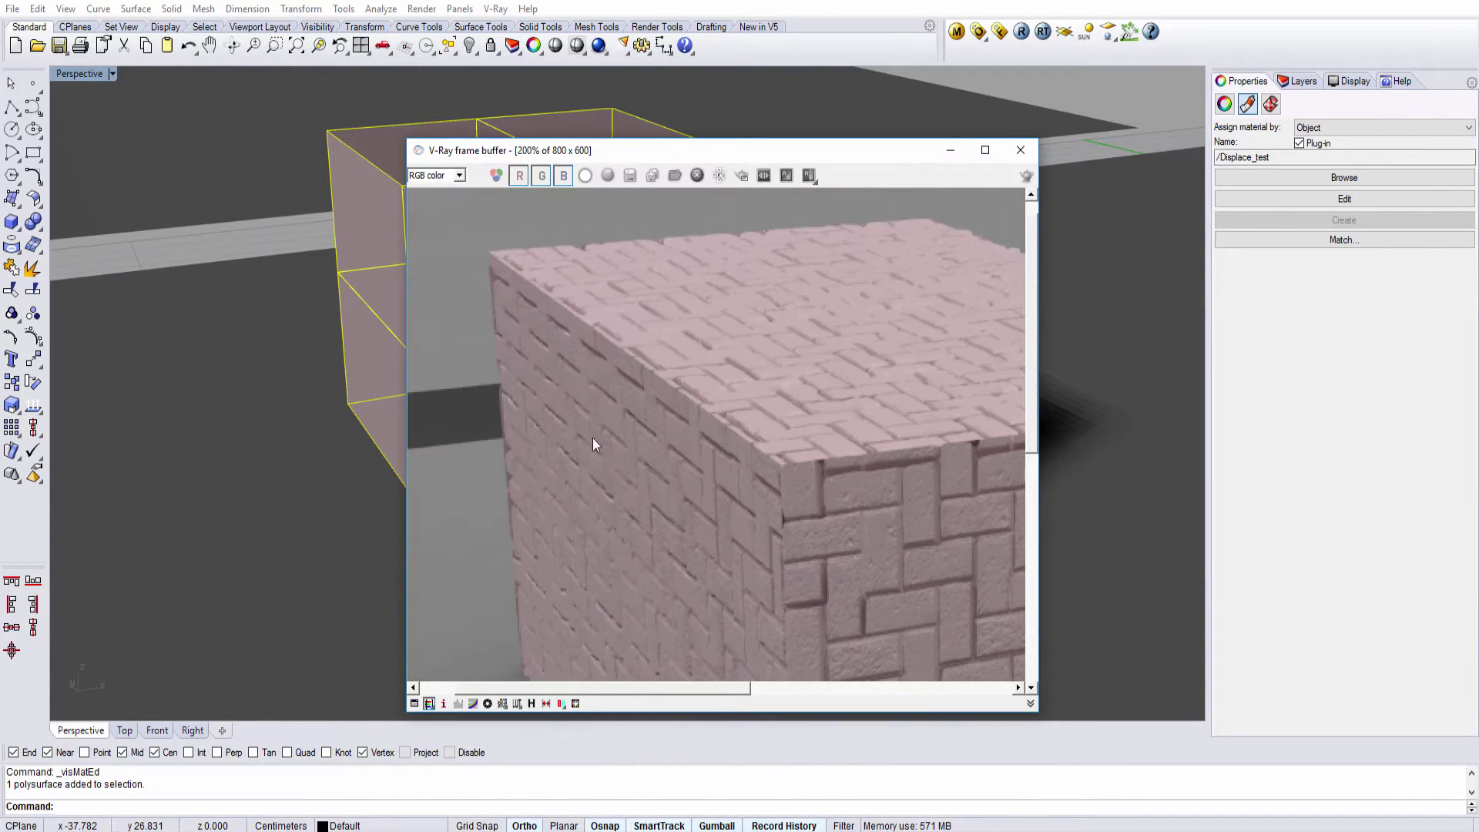
pyautogui.scroll(1, 687, 389)
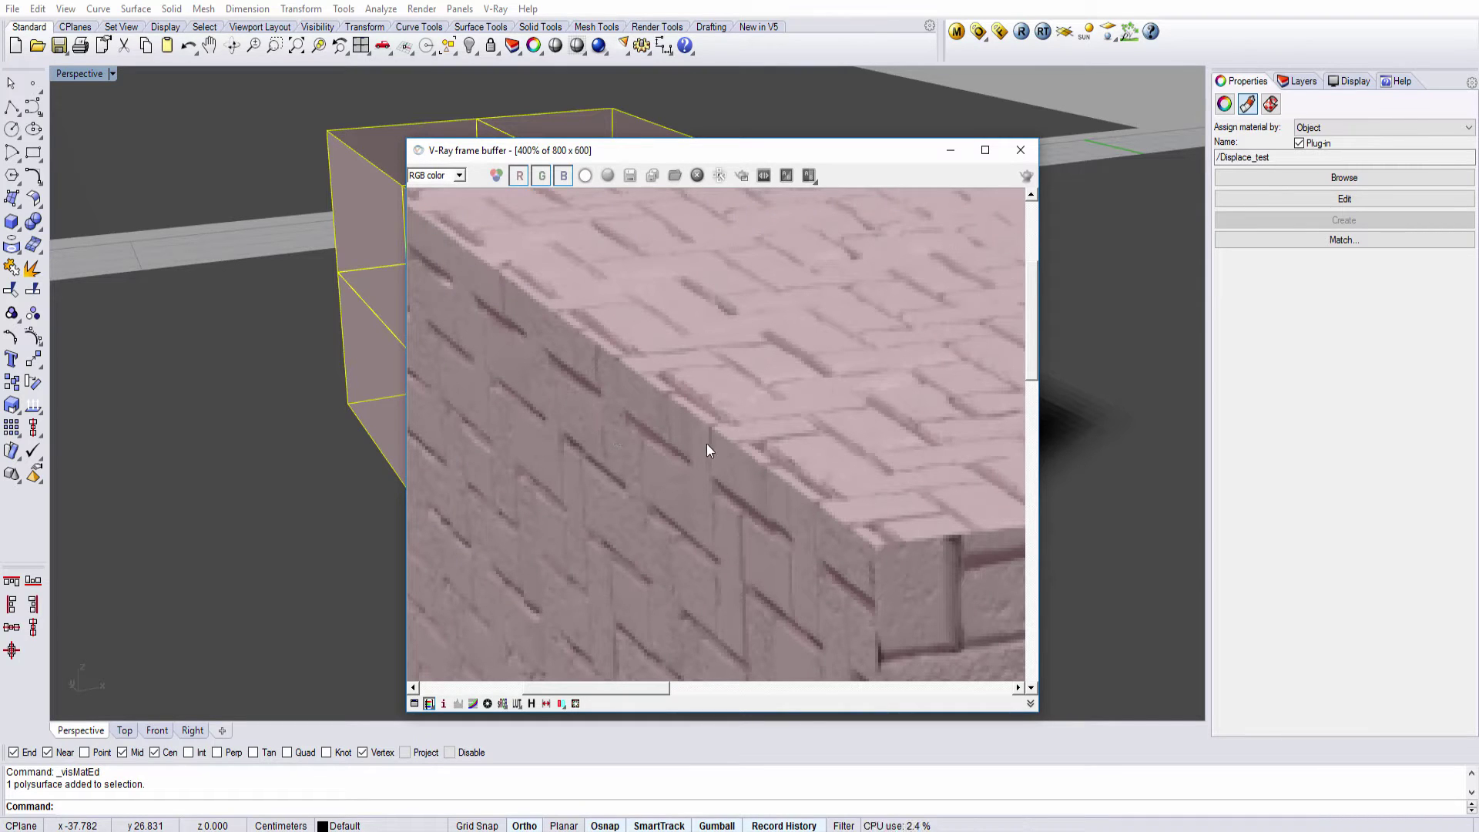
pyautogui.moveTo(752, 578); pyautogui.dragTo(705, 314, button='middle')
pyautogui.moveTo(832, 538); pyautogui.dragTo(740, 327, button='middle')
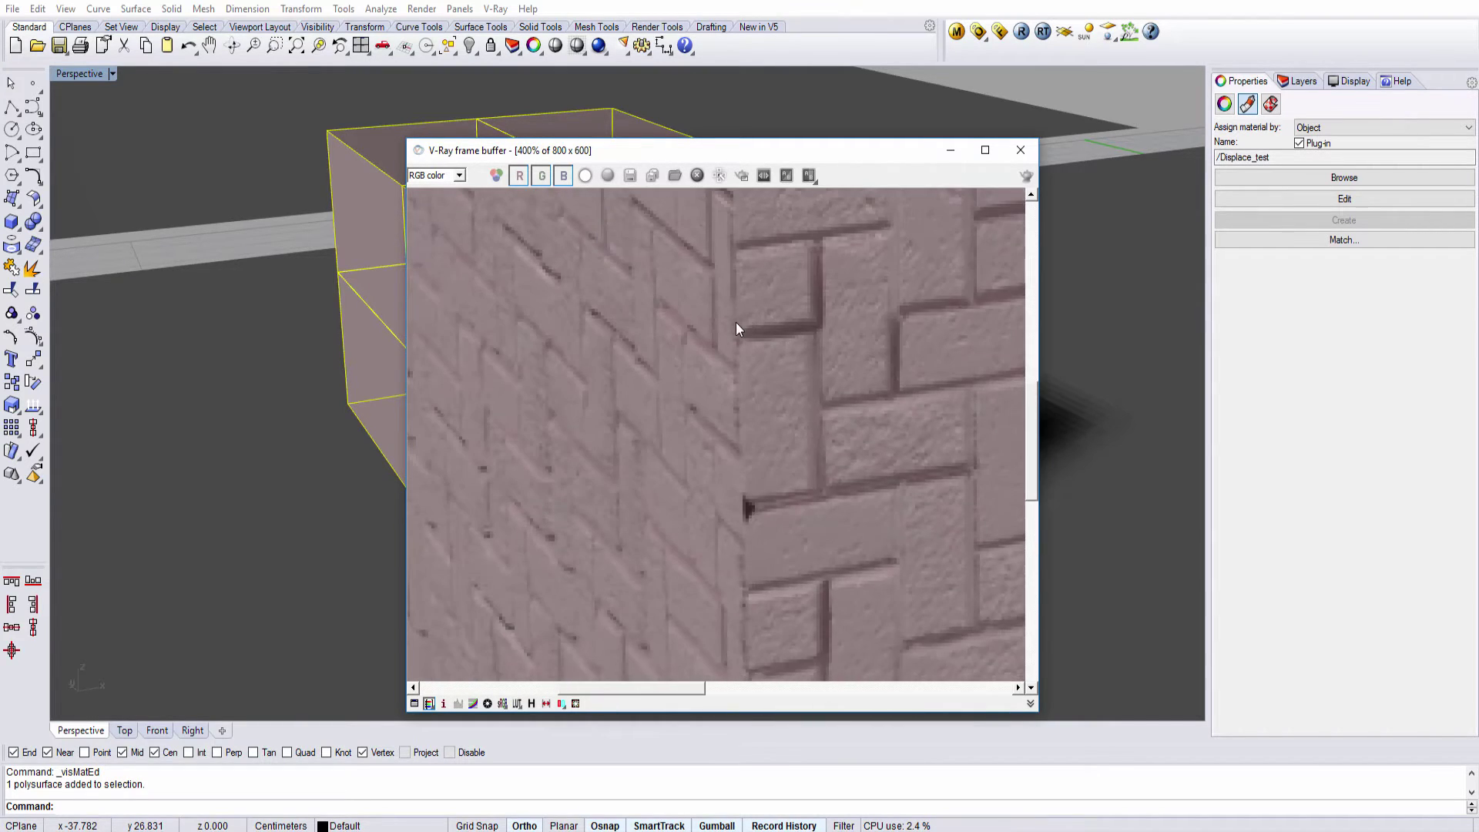
pyautogui.moveTo(776, 496); pyautogui.dragTo(740, 357, button='middle')
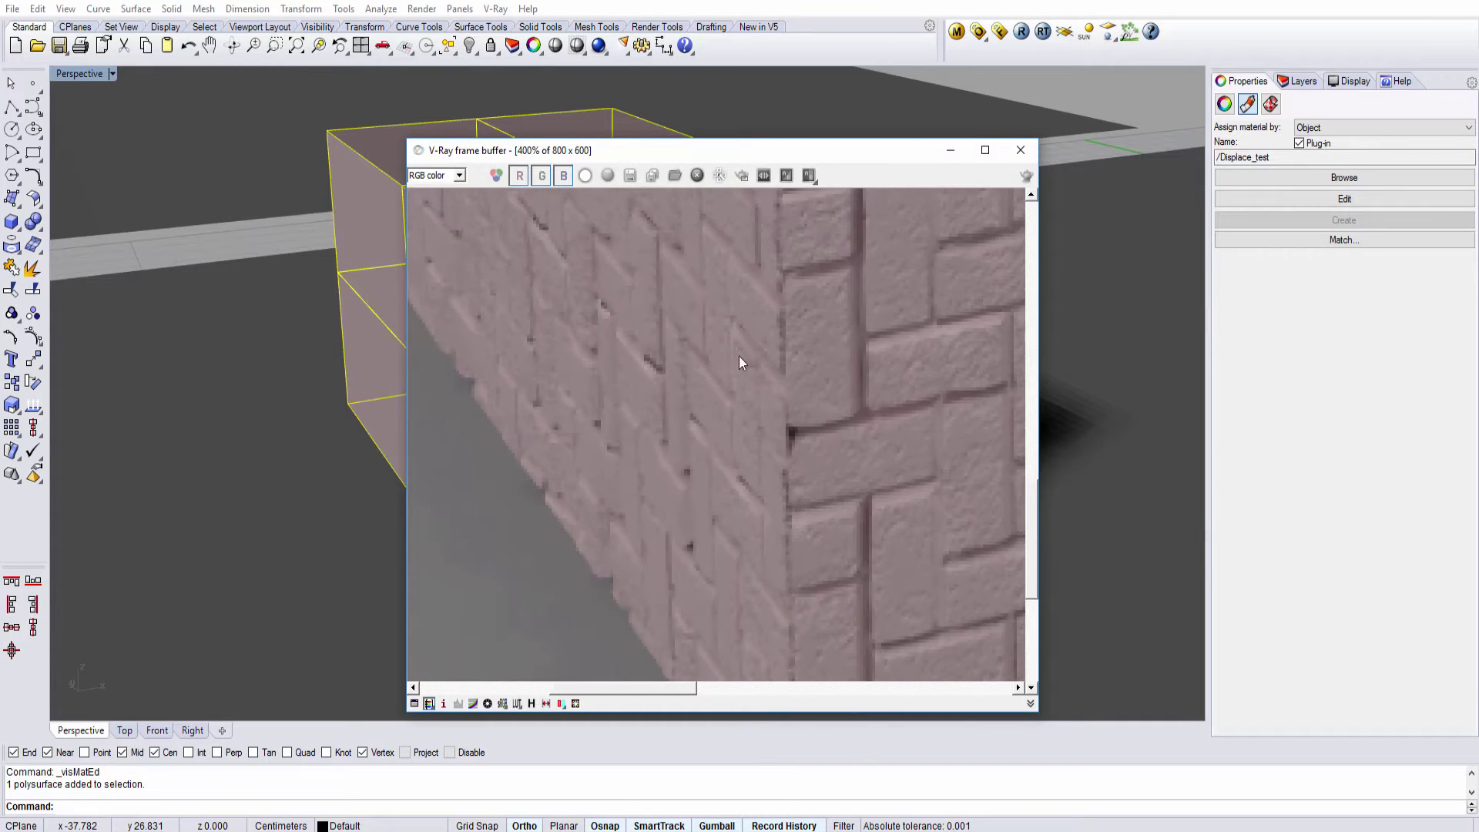
pyautogui.scroll(-2, 633, 457)
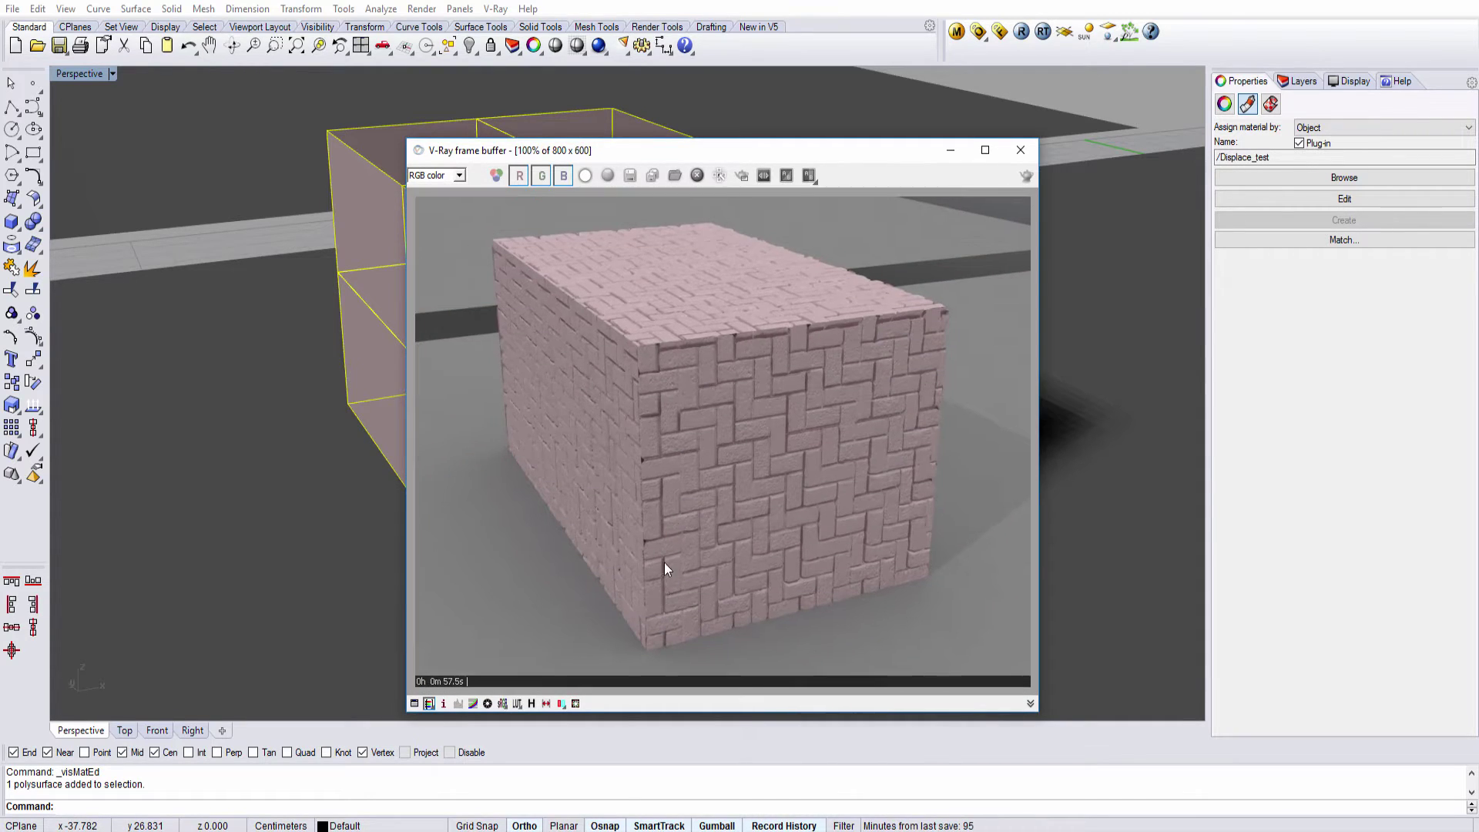
pyautogui.scroll(1, 609, 635)
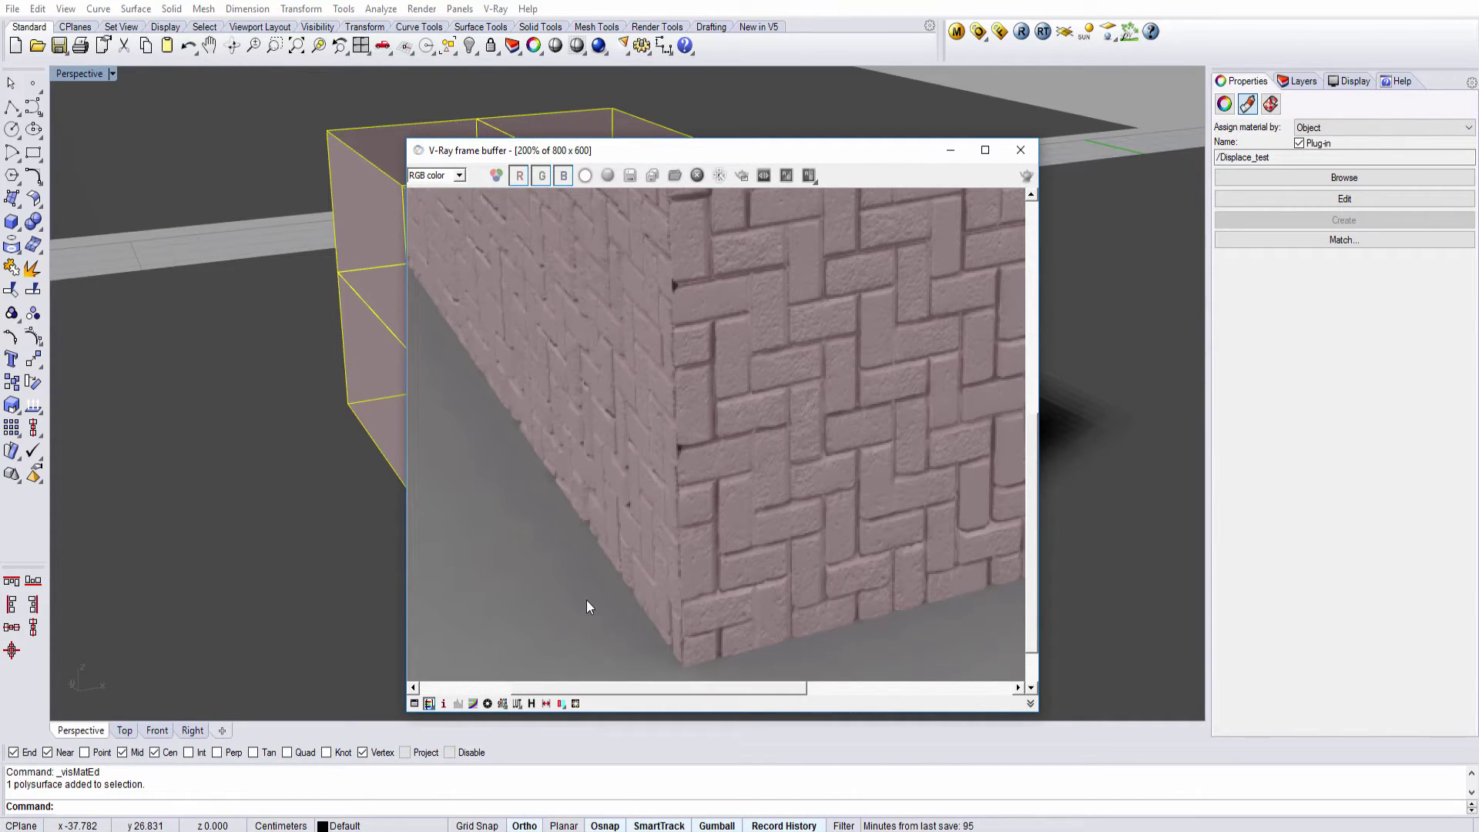
pyautogui.scroll(-1, 581, 585)
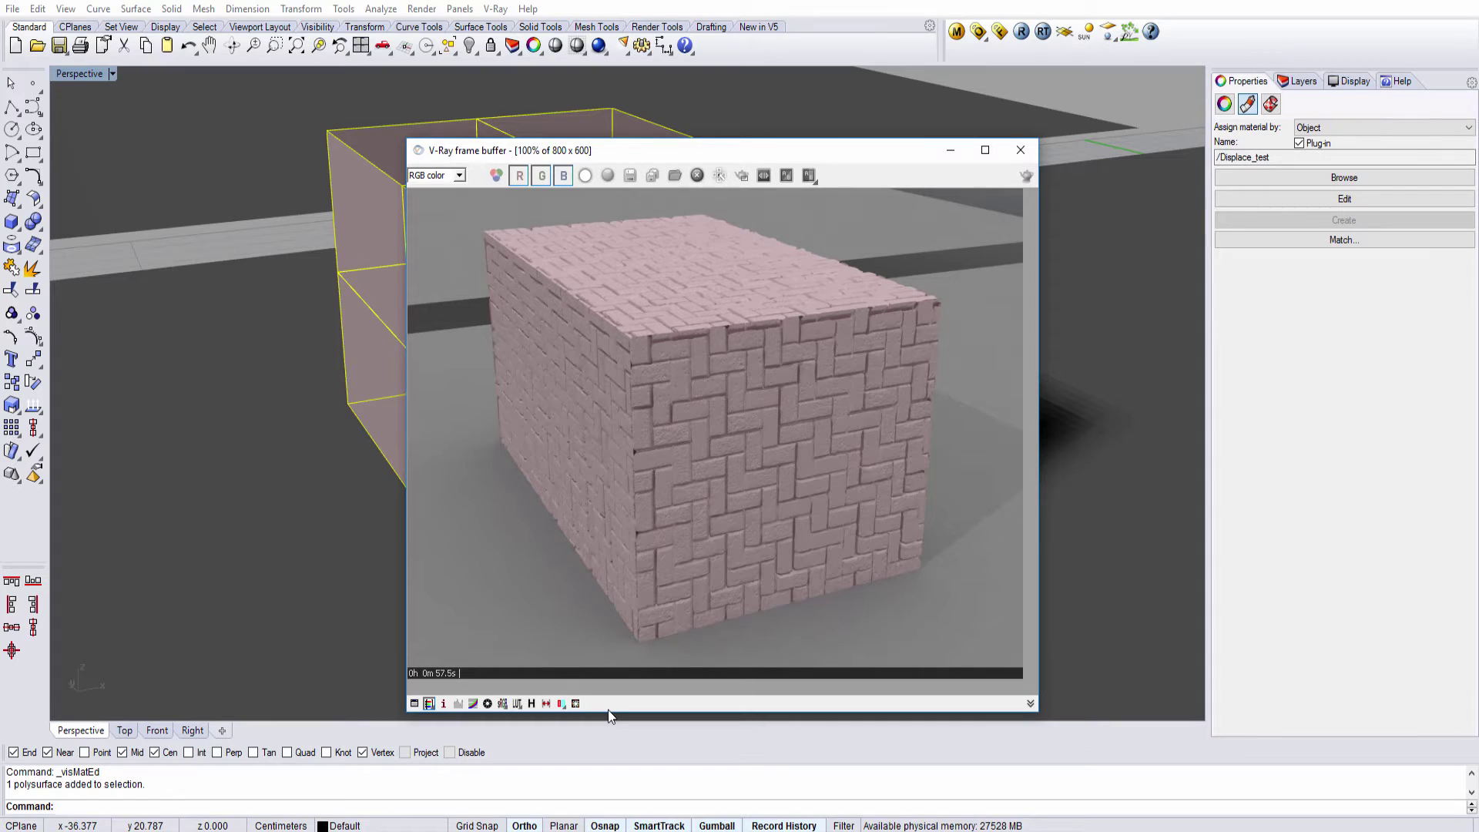
# Compare the brick joints at the box's near top corner and right corner in the render, up close and in full view
pyautogui.scroll(1, 650, 353)
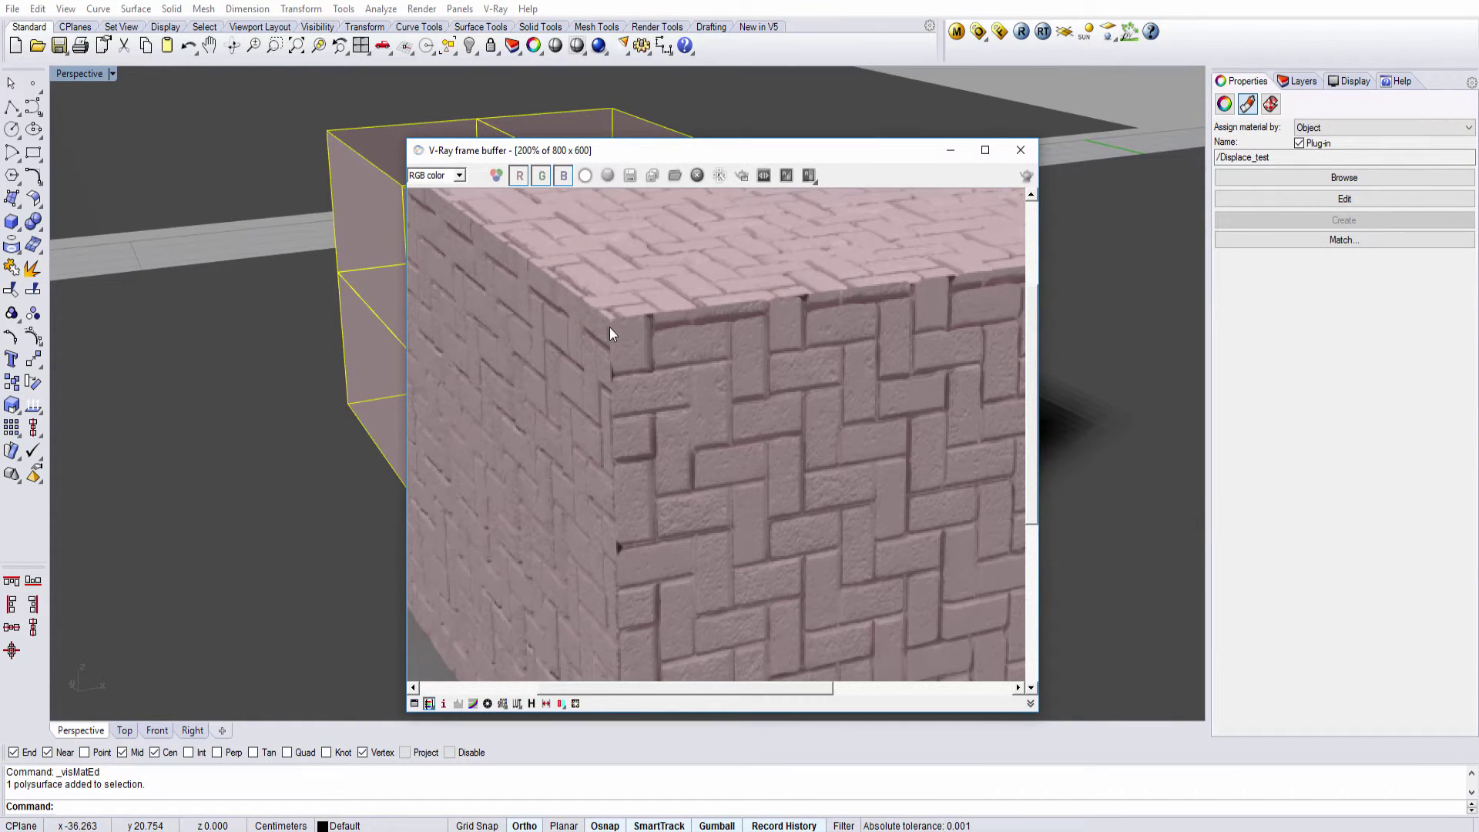
pyautogui.scroll(1, 597, 472)
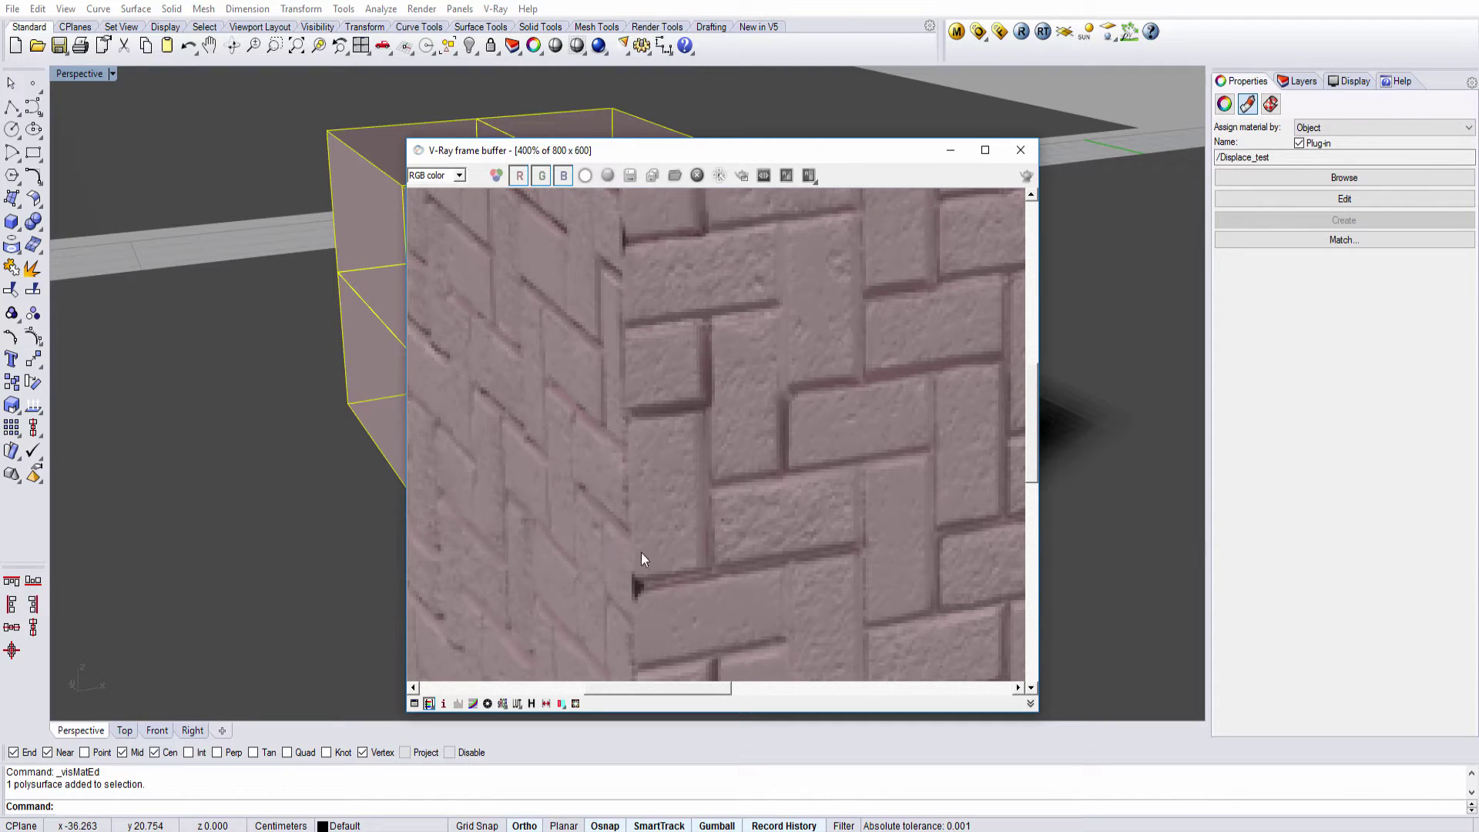
pyautogui.moveTo(617, 415); pyautogui.dragTo(589, 509, button='middle')
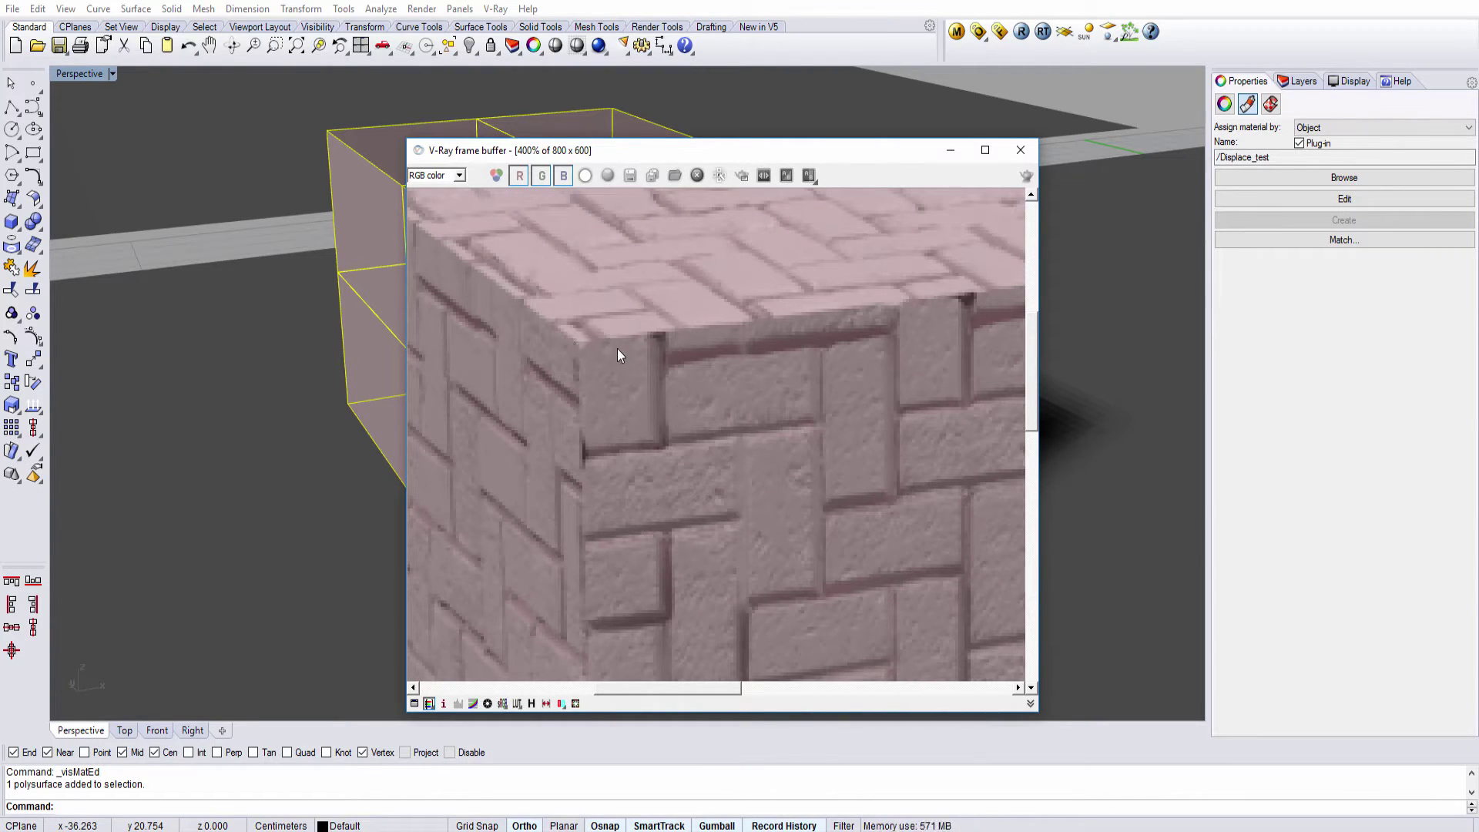
pyautogui.scroll(-1, 617, 349)
pyautogui.moveTo(881, 376); pyautogui.dragTo(536, 413, button='middle')
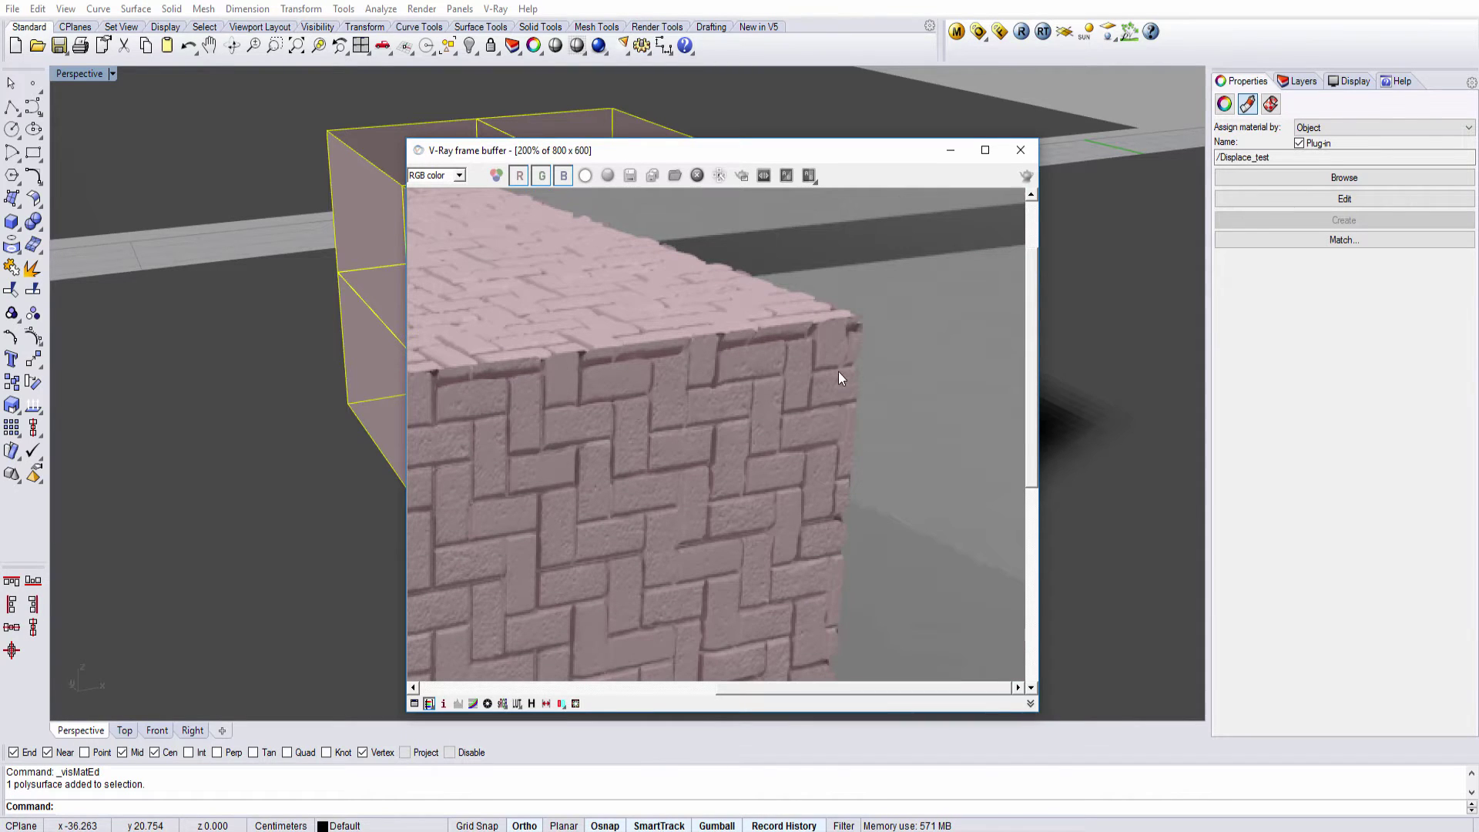
pyautogui.scroll(1, 854, 328)
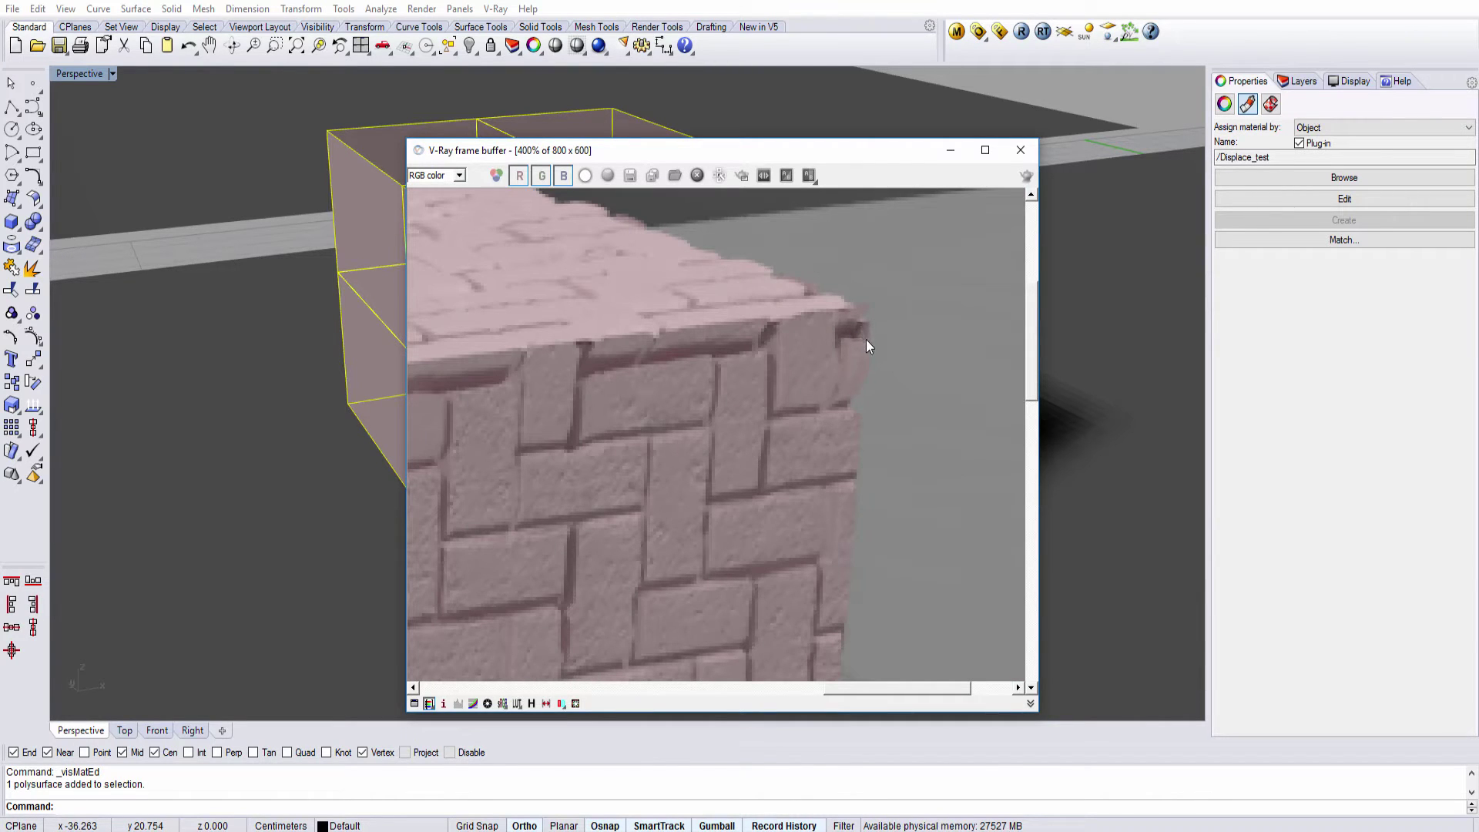
pyautogui.scroll(-2, 866, 340)
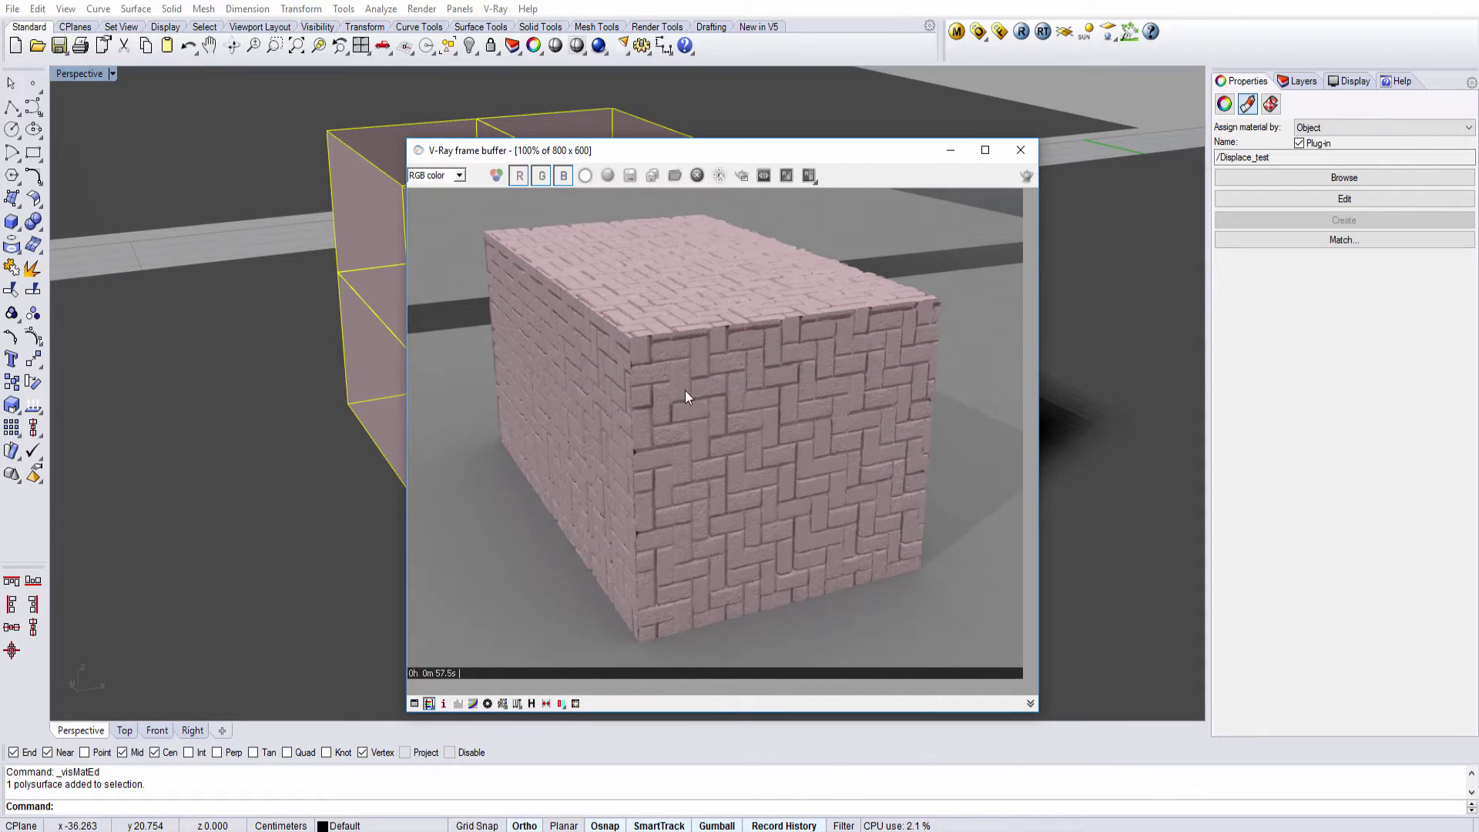
pyautogui.scroll(-1, 903, 331)
pyautogui.scroll(1, 811, 390)
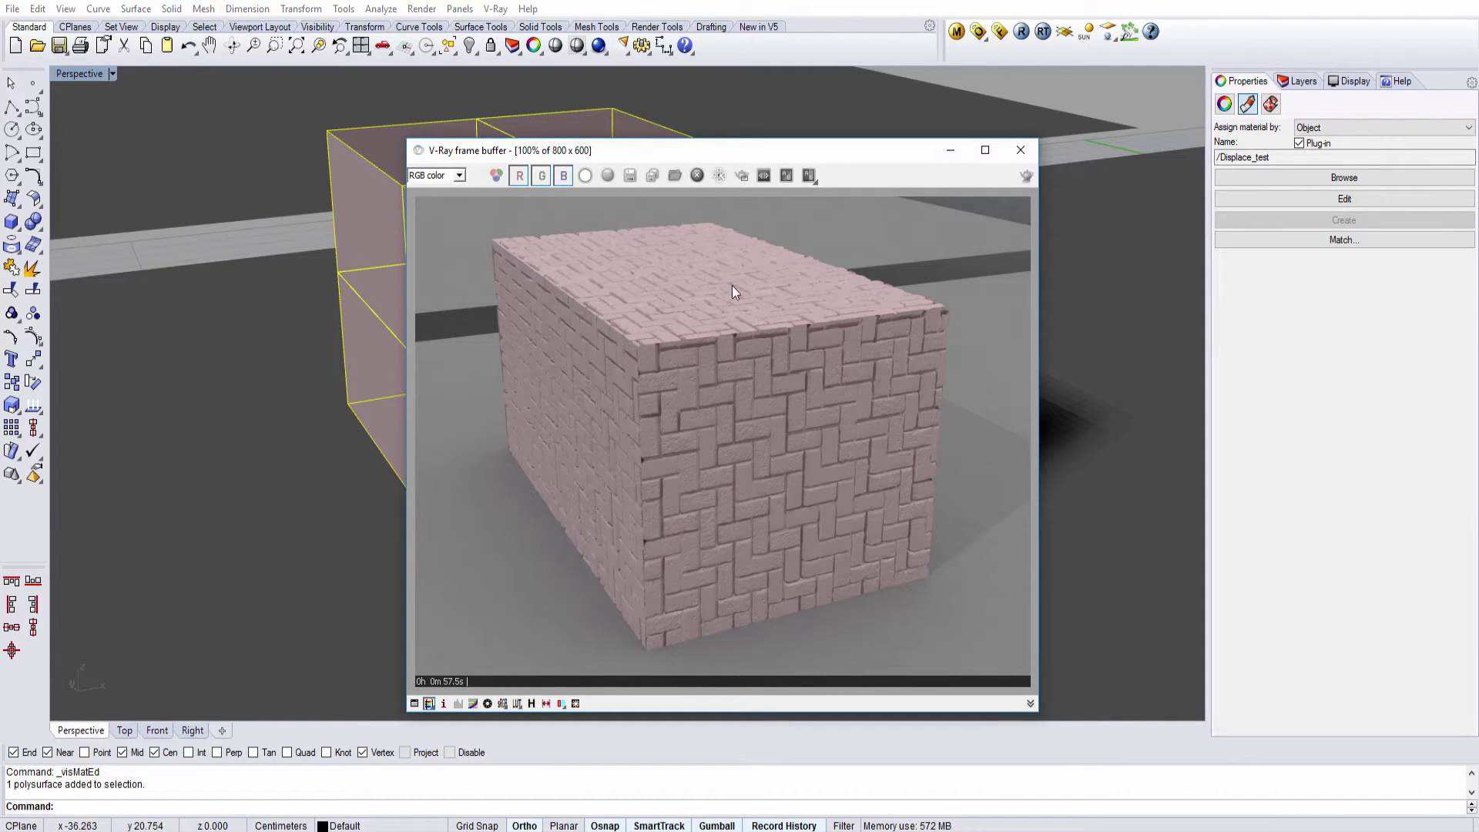
# Set the Displace_test material's displacement amount to 0.5
pyautogui.moveTo(893, 150); pyautogui.dragTo(873, 99)
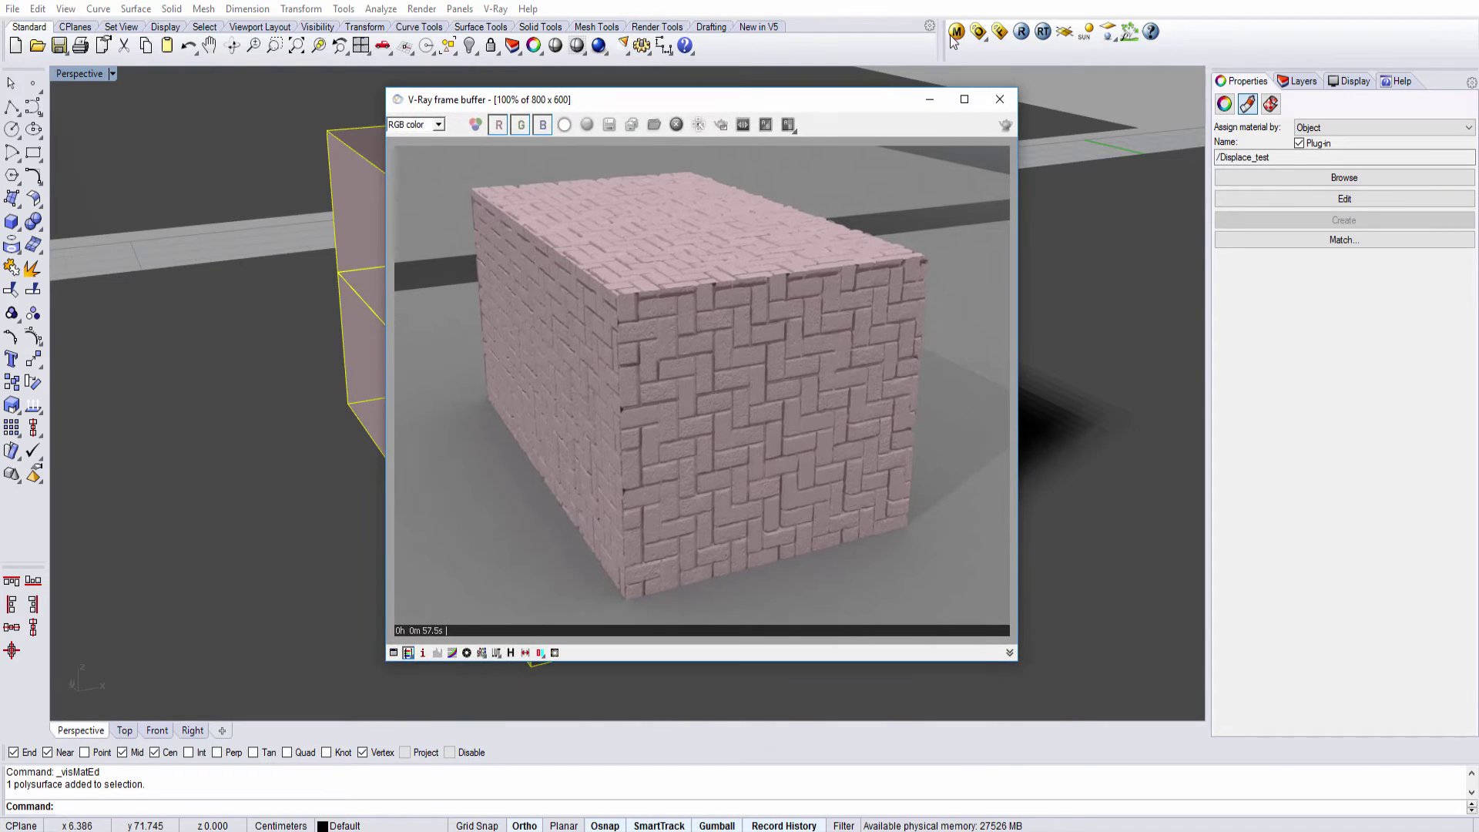
pyautogui.click(957, 33)
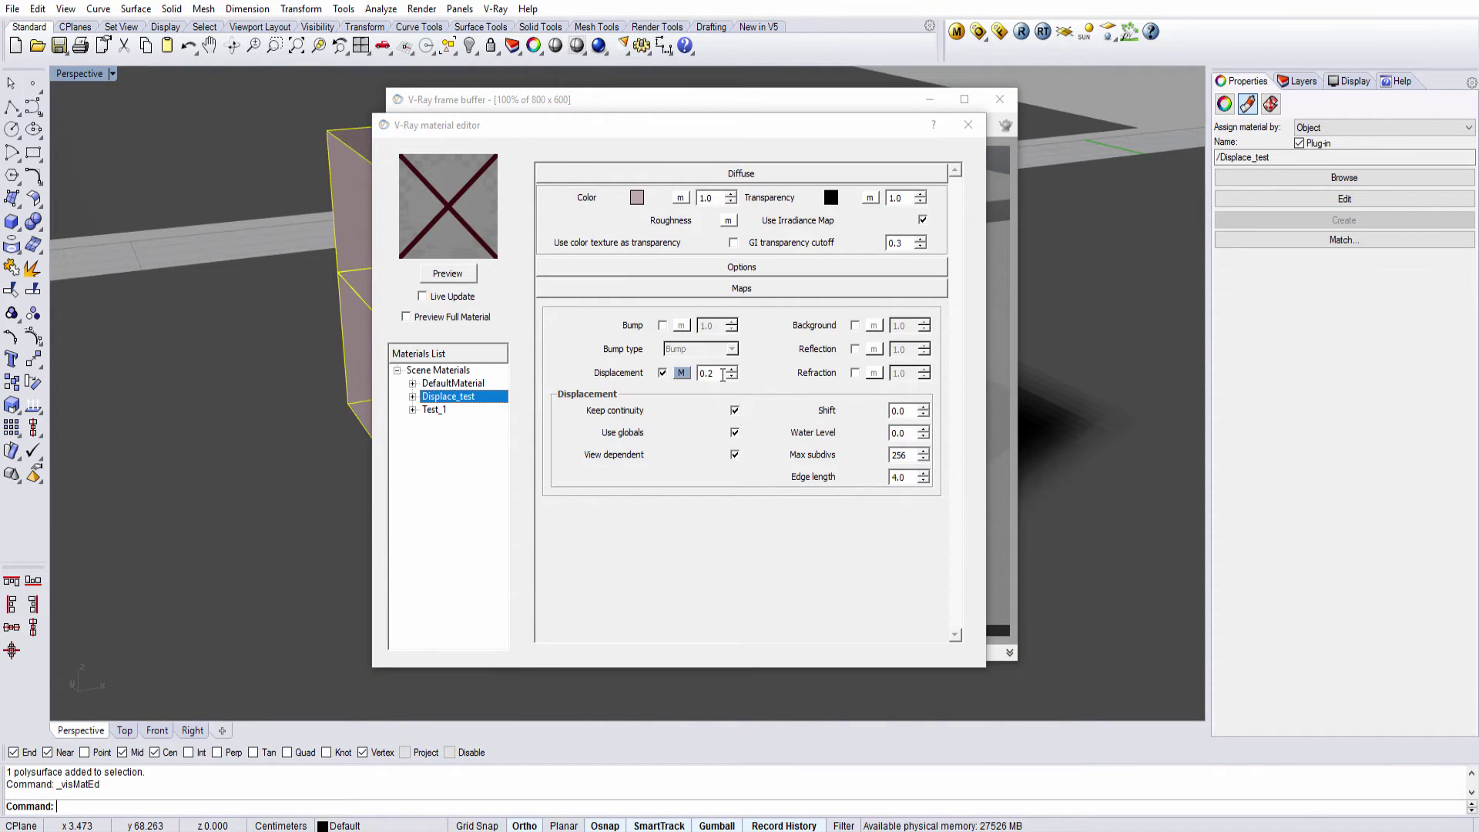
pyautogui.click(698, 374)
pyautogui.write('0.5')
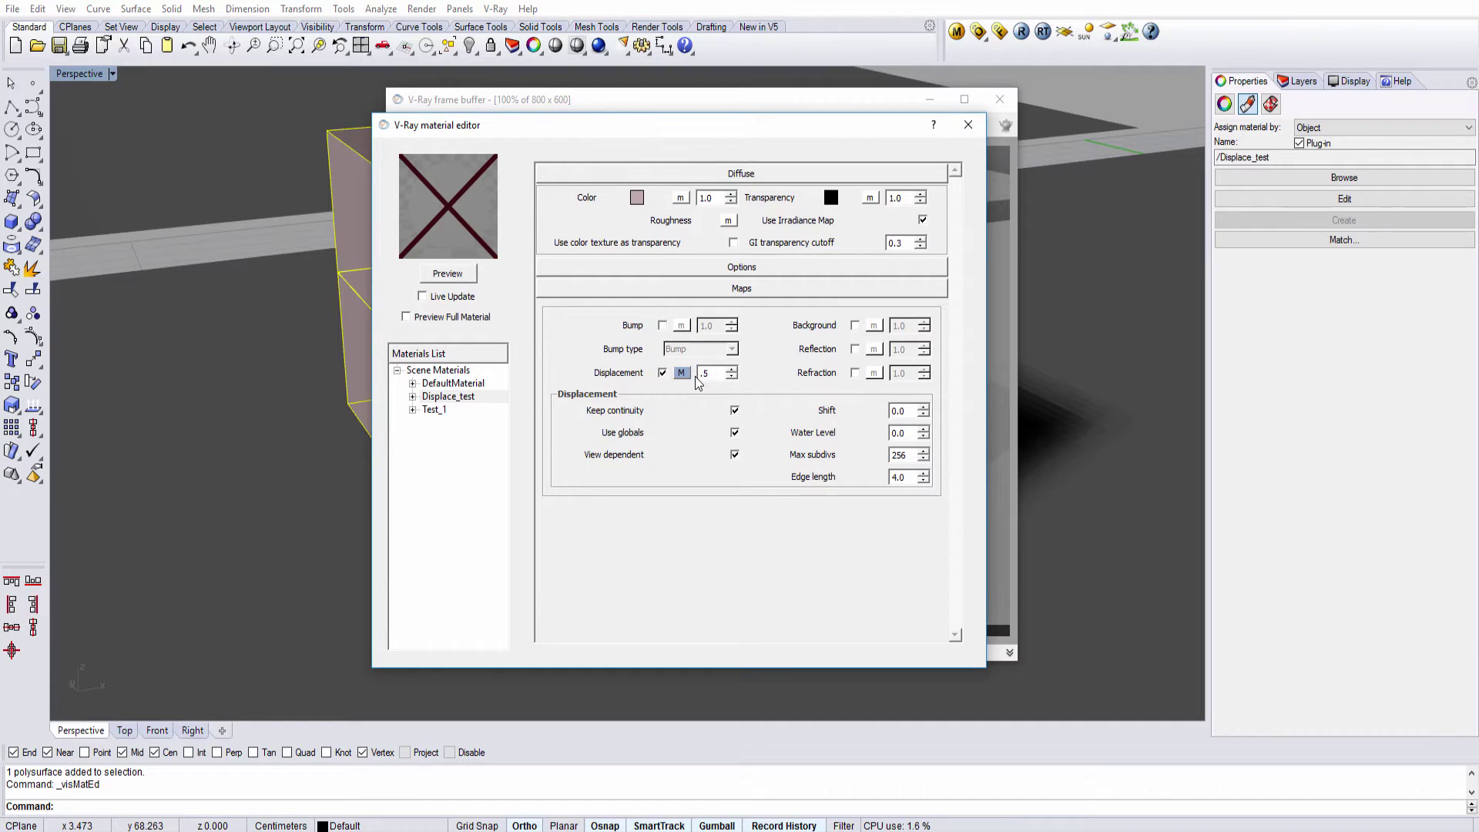
pyautogui.press('Return')
# Define a render region over the box's upper right part in the frame buffer and re-render it
pyautogui.moveTo(726, 131); pyautogui.dragTo(961, 433)
pyautogui.click(1003, 122)
pyautogui.click(721, 124)
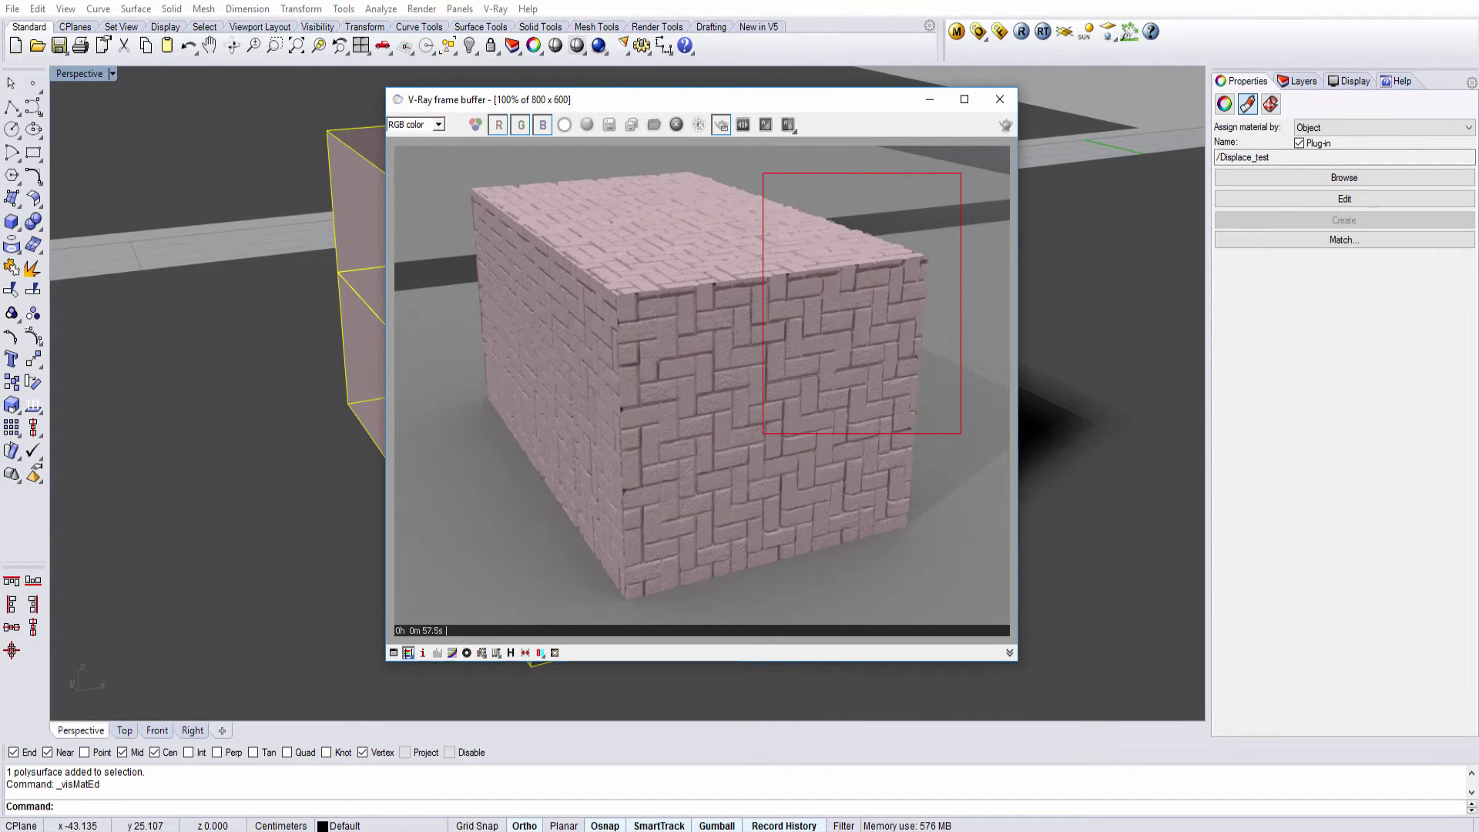
pyautogui.click(1005, 125)
# Examine the re-rendered region's bricks and edges against the surrounding earlier render
pyautogui.scroll(3, 786, 285)
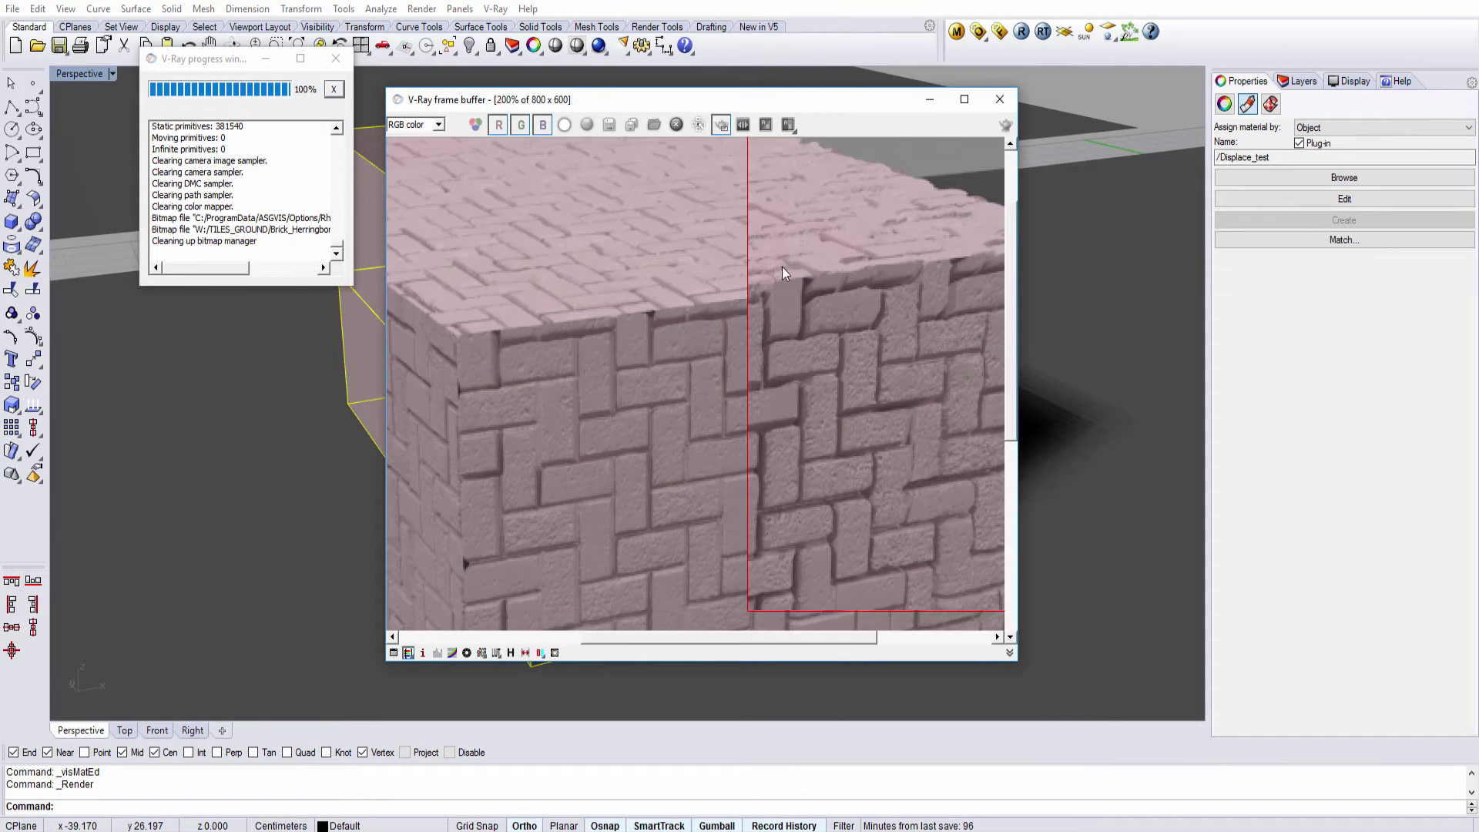
pyautogui.moveTo(790, 292); pyautogui.dragTo(618, 342, button='middle')
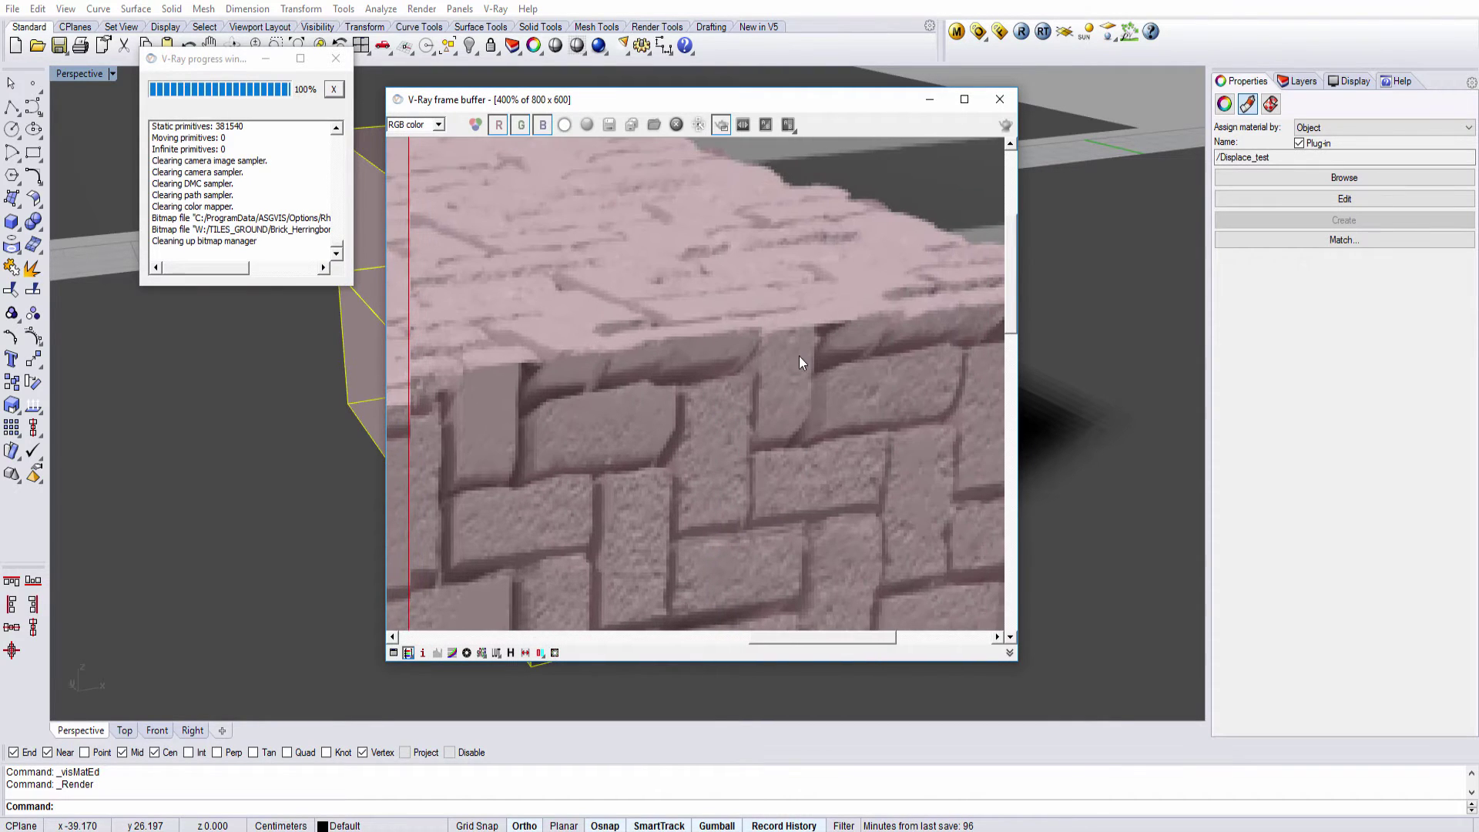
pyautogui.moveTo(861, 367); pyautogui.dragTo(862, 279, button='middle')
pyautogui.scroll(-1, 855, 289)
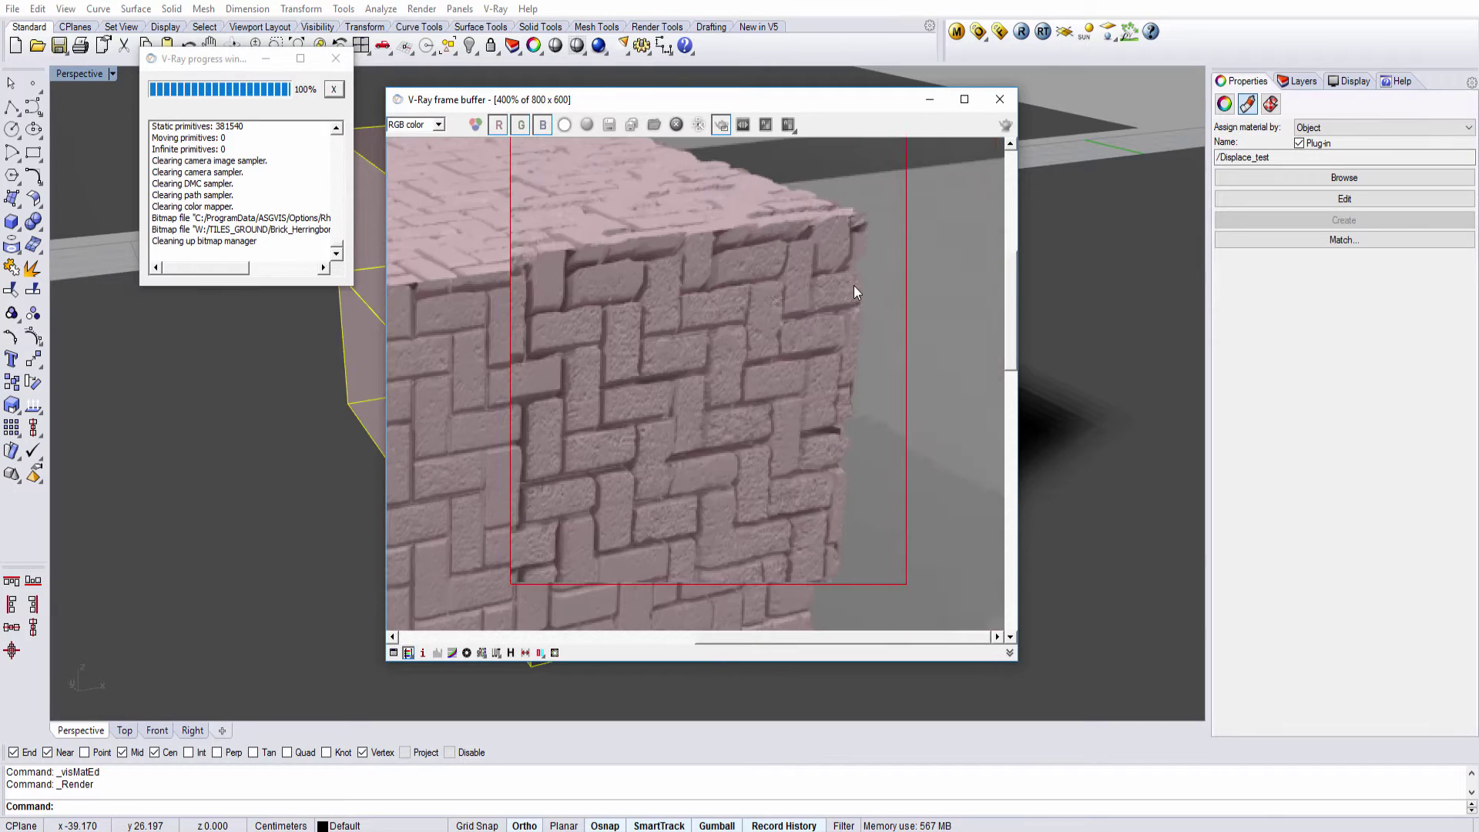
pyautogui.scroll(1, 632, 416)
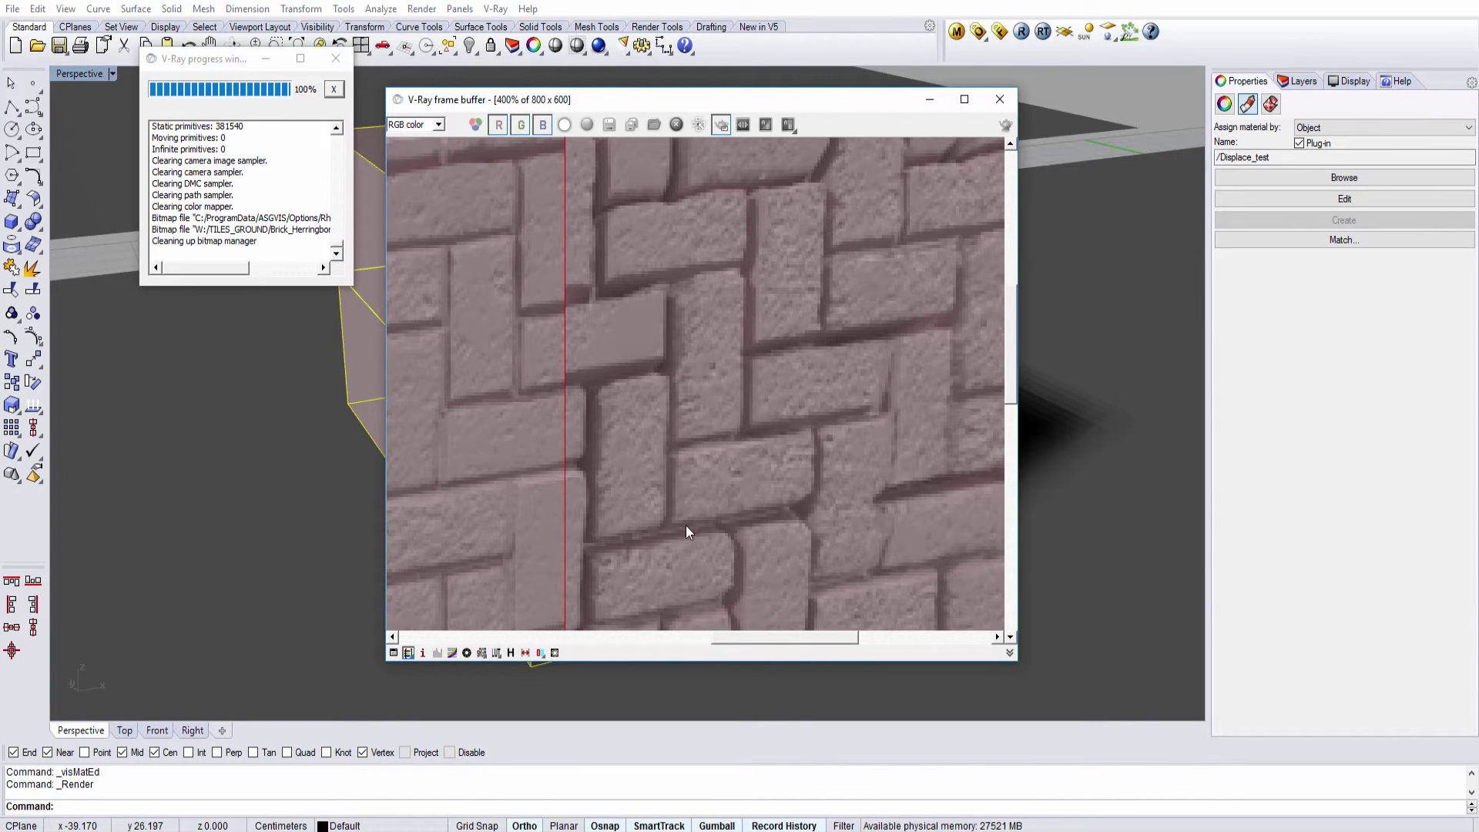
# Inspect the displaced bricks and silhouette at the box's top right corner up close within the re-rendered region
pyautogui.scroll(-1, 636, 510)
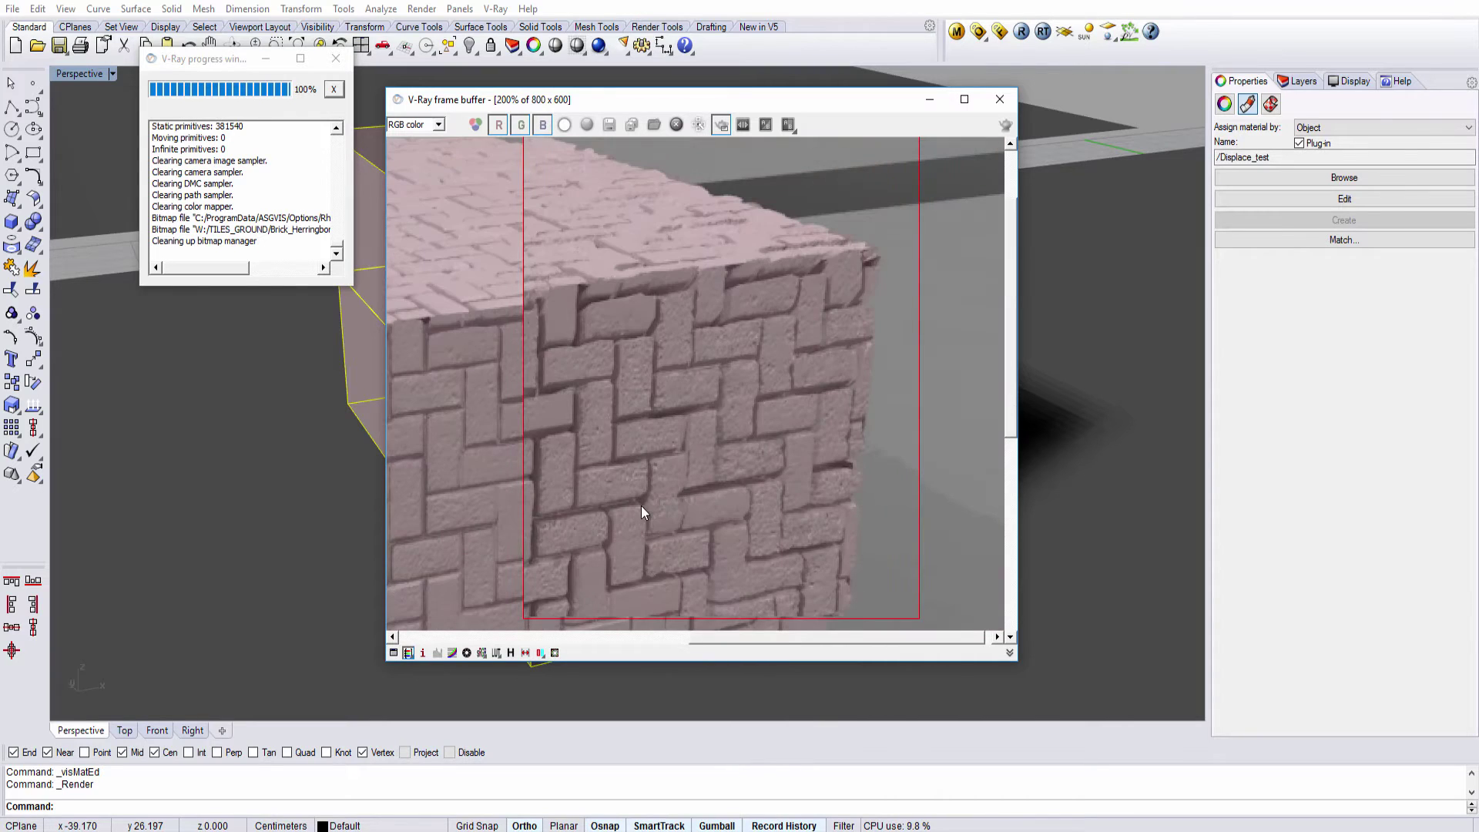
pyautogui.scroll(1, 809, 321)
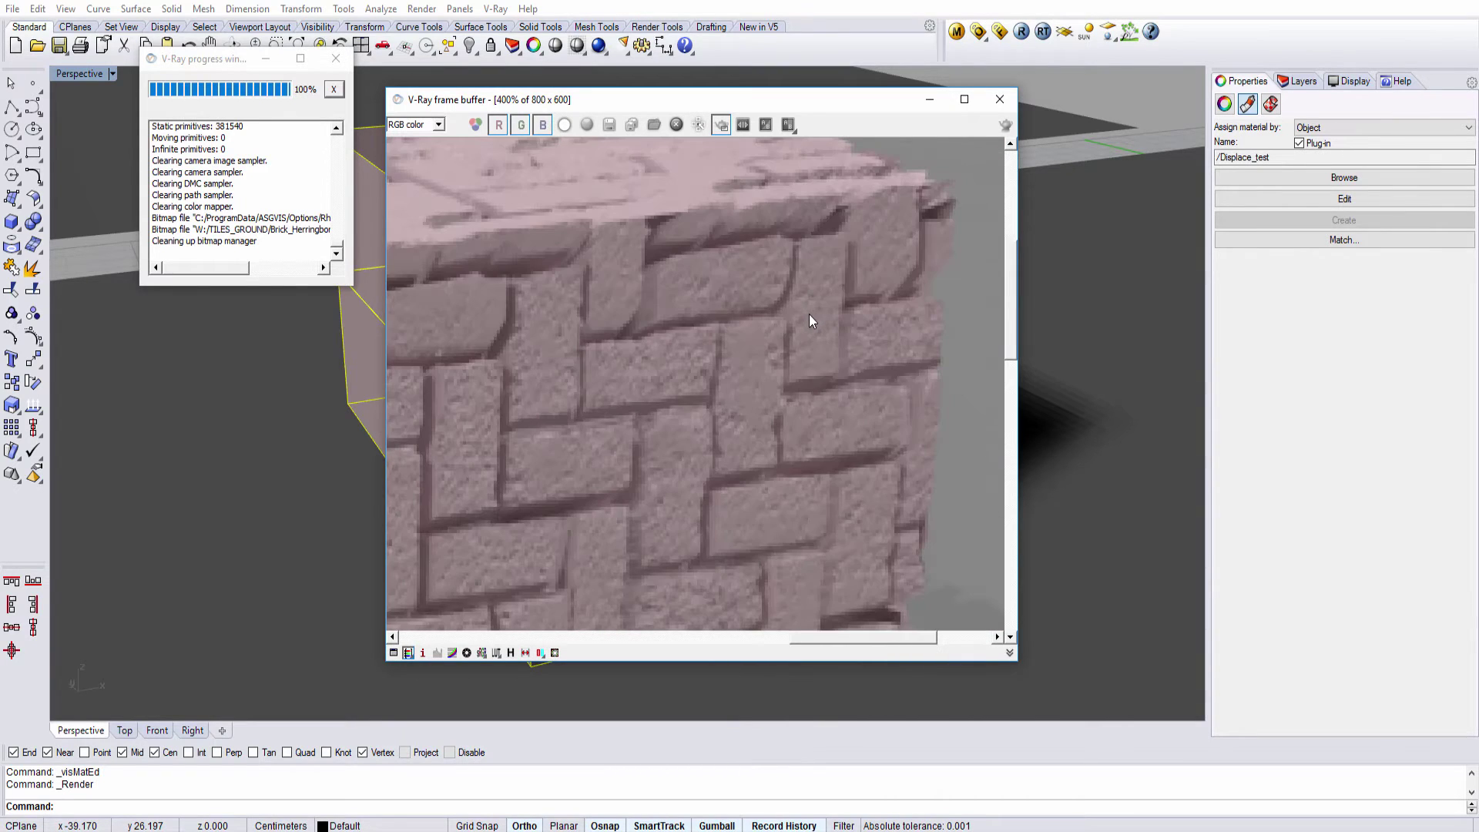
pyautogui.scroll(1, 809, 316)
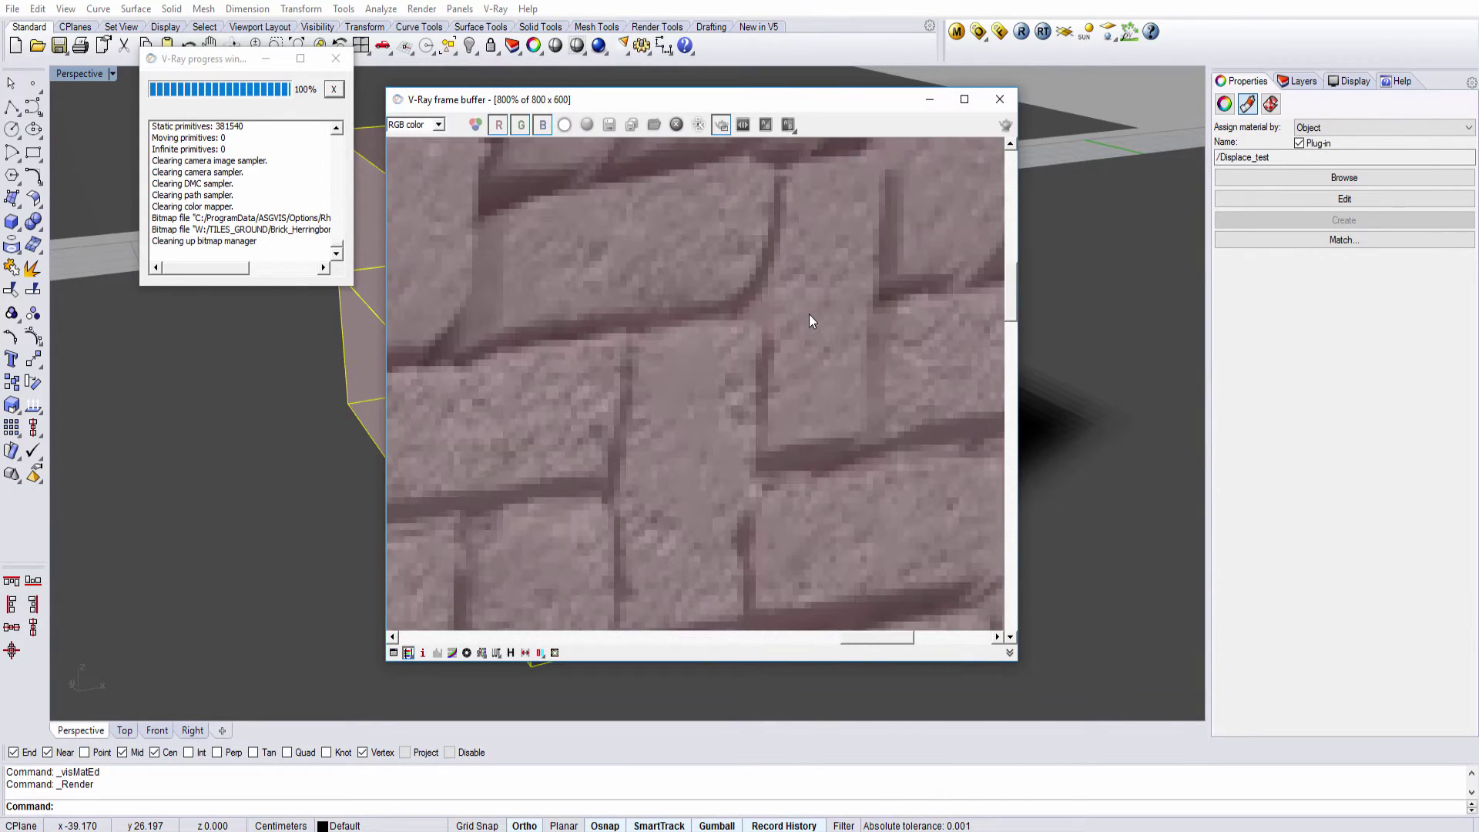
pyautogui.scroll(-1, 773, 323)
pyautogui.scroll(-1, 773, 335)
pyautogui.scroll(1, 811, 290)
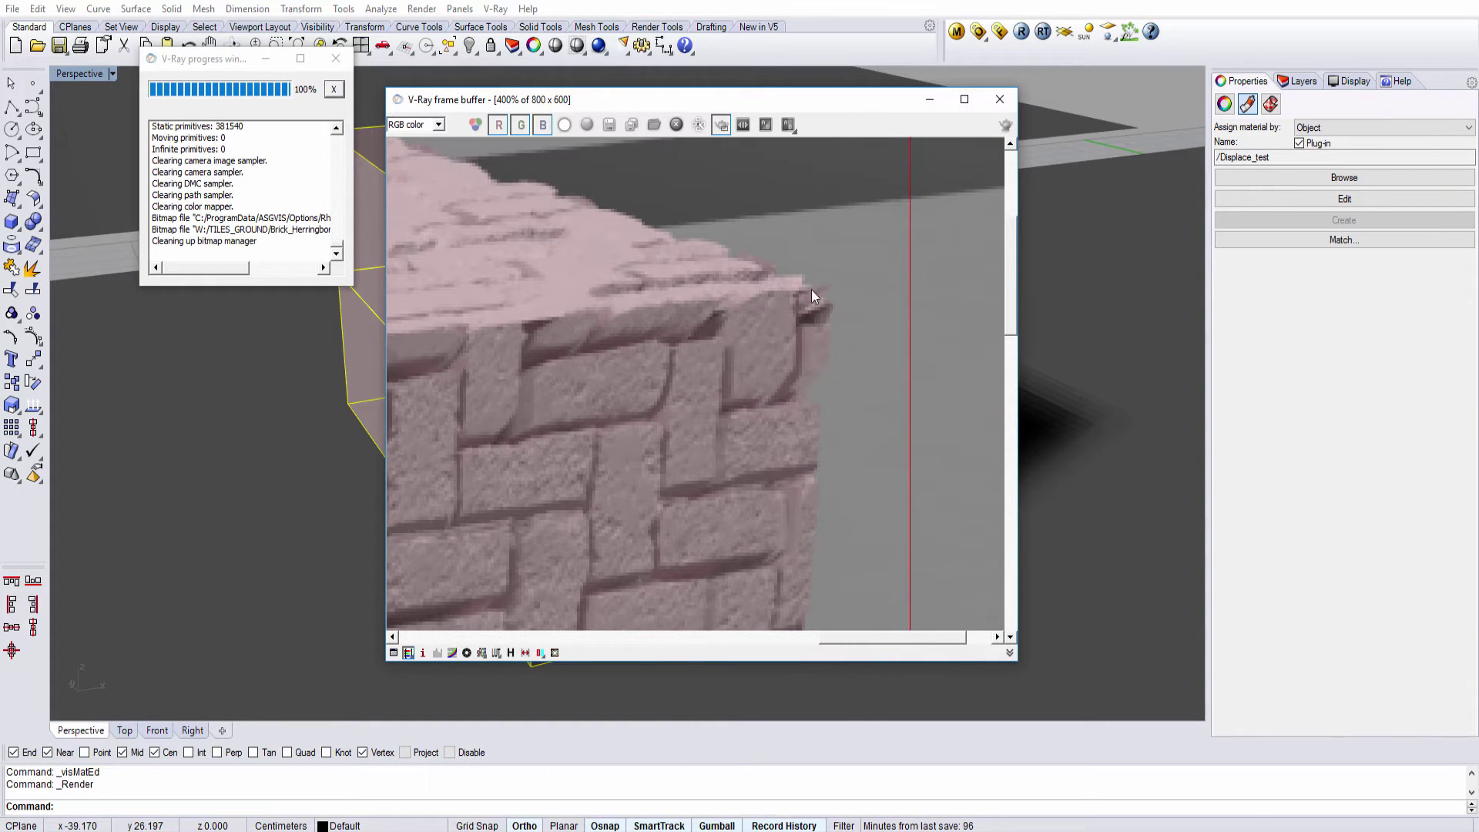
pyautogui.scroll(-2, 549, 197)
pyautogui.scroll(1, 621, 308)
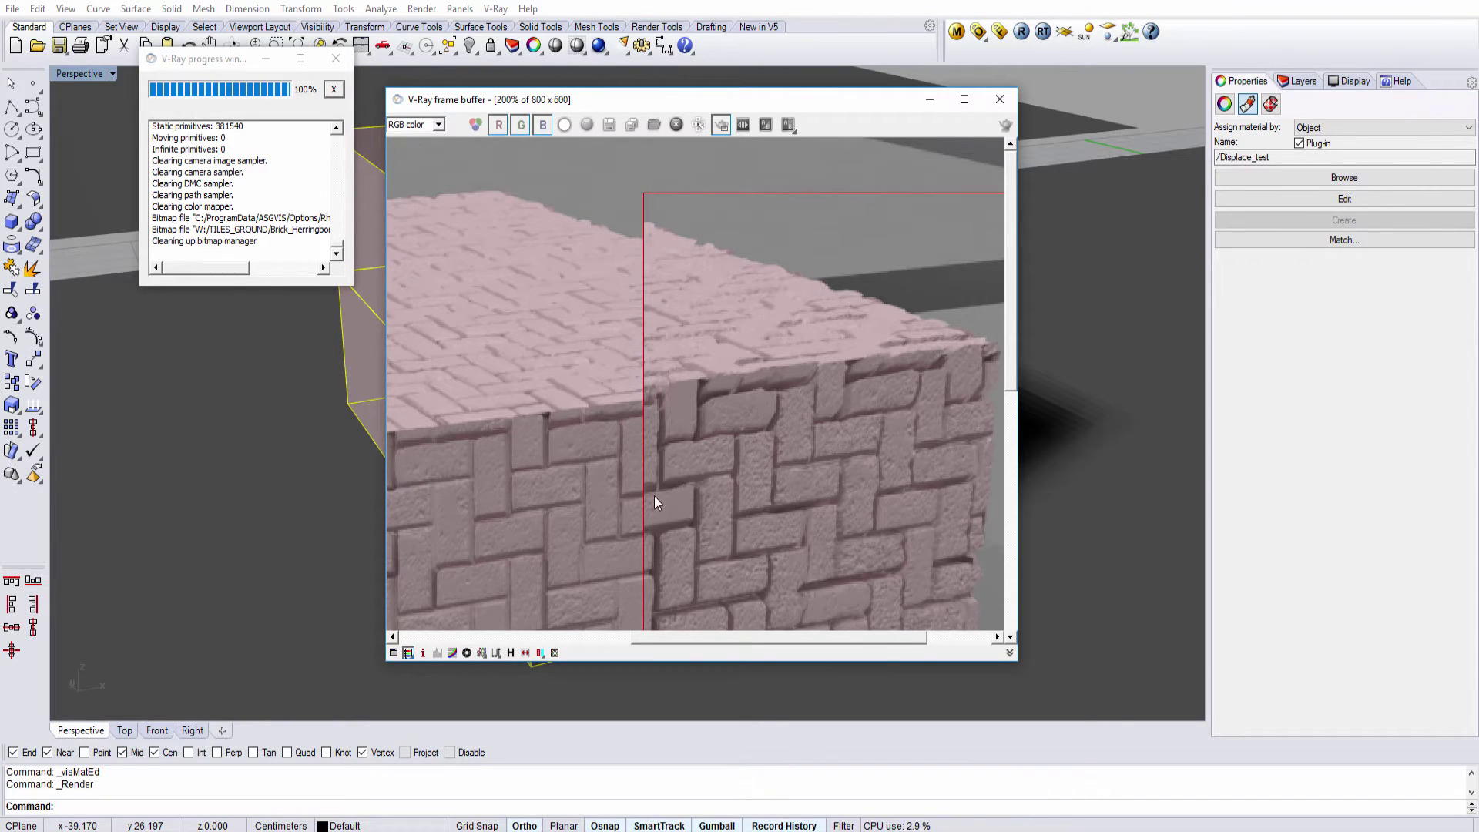
# Compare the brick relief on the box's top and front faces across the render region's border
pyautogui.moveTo(654, 496); pyautogui.dragTo(779, 296, button='middle')
pyautogui.moveTo(609, 353); pyautogui.dragTo(677, 456, button='middle')
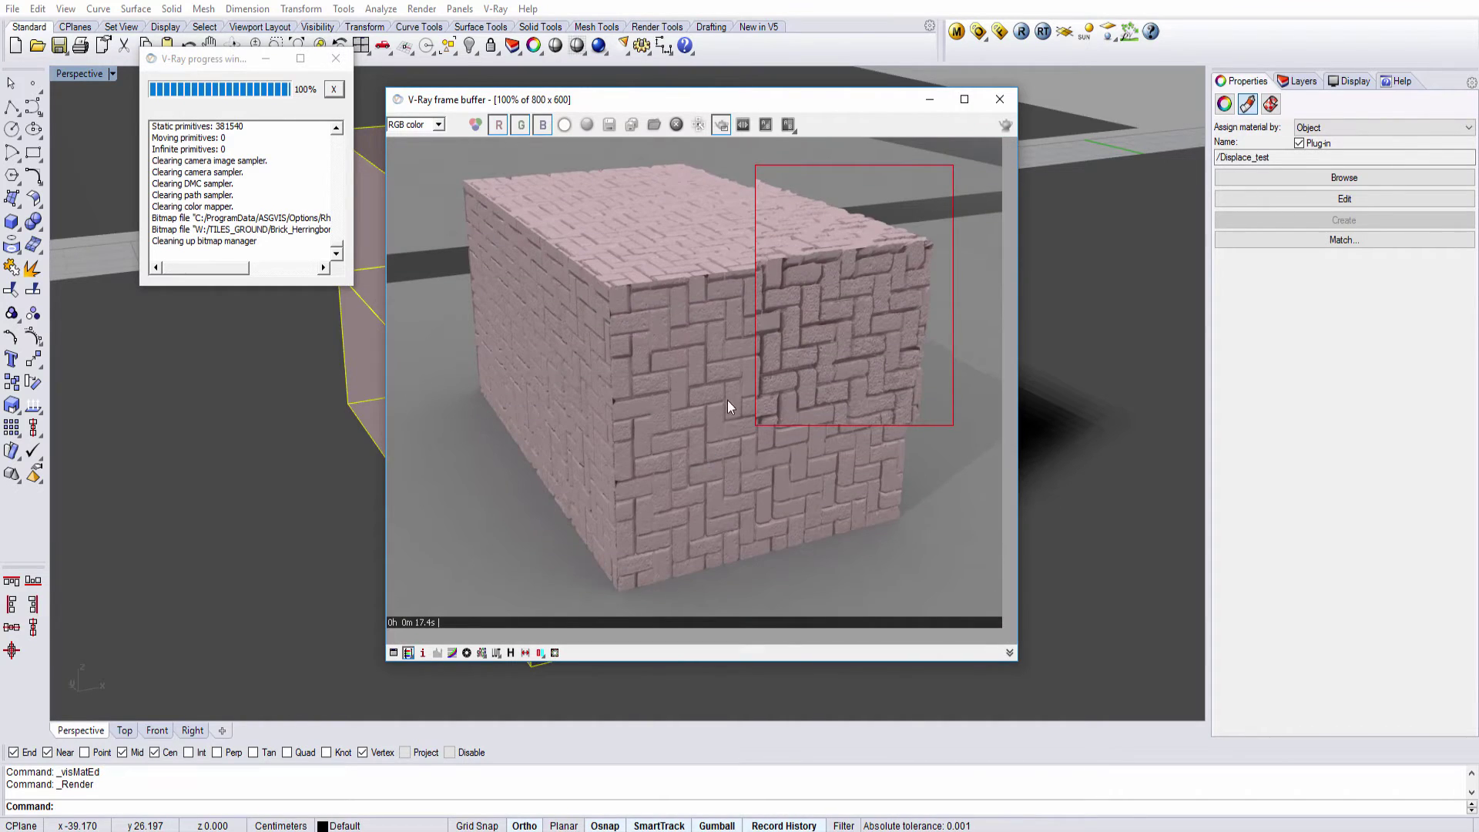
pyautogui.scroll(1, 767, 206)
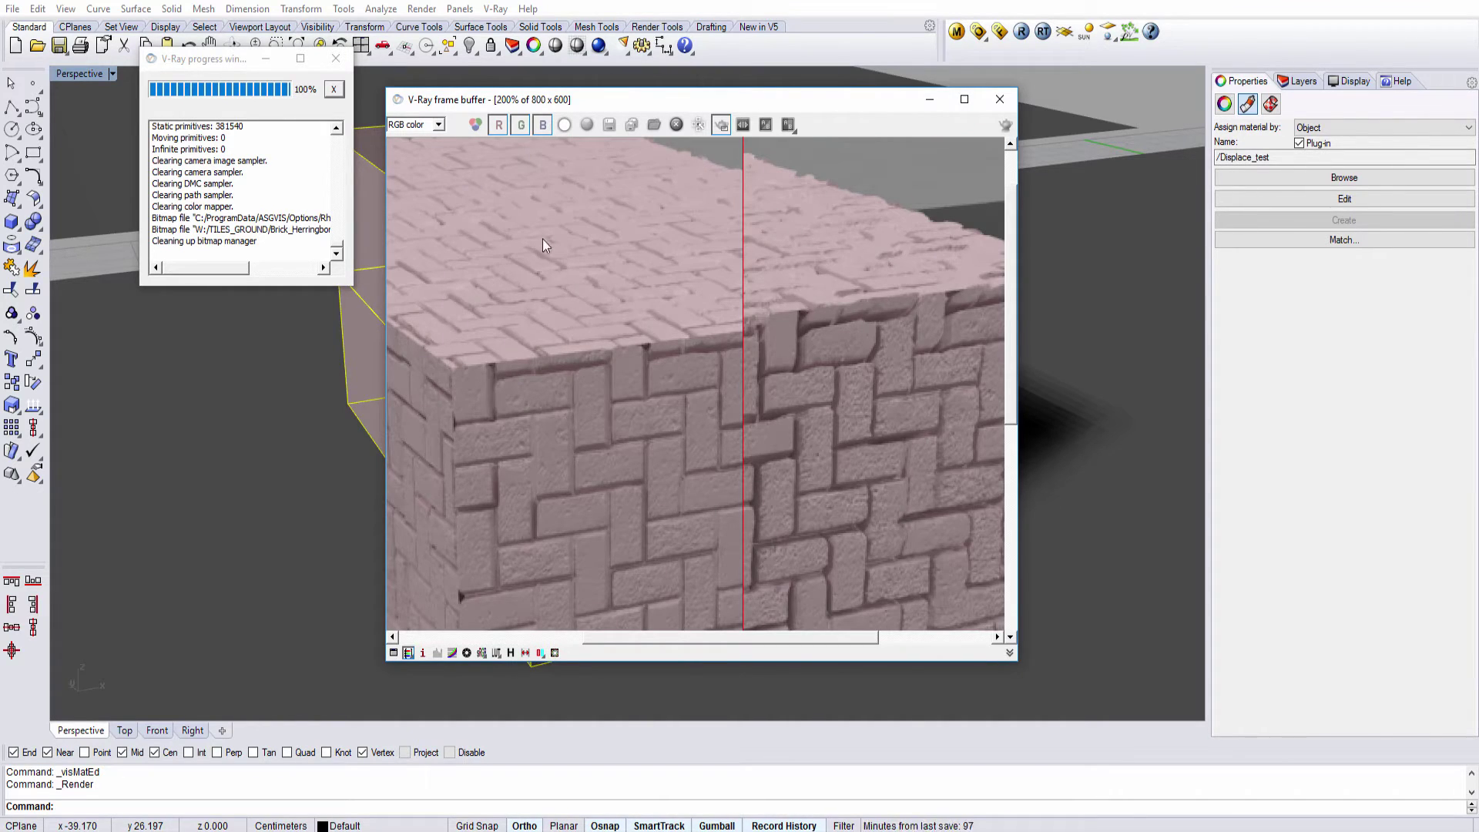
pyautogui.scroll(-1, 745, 268)
pyautogui.scroll(1, 780, 336)
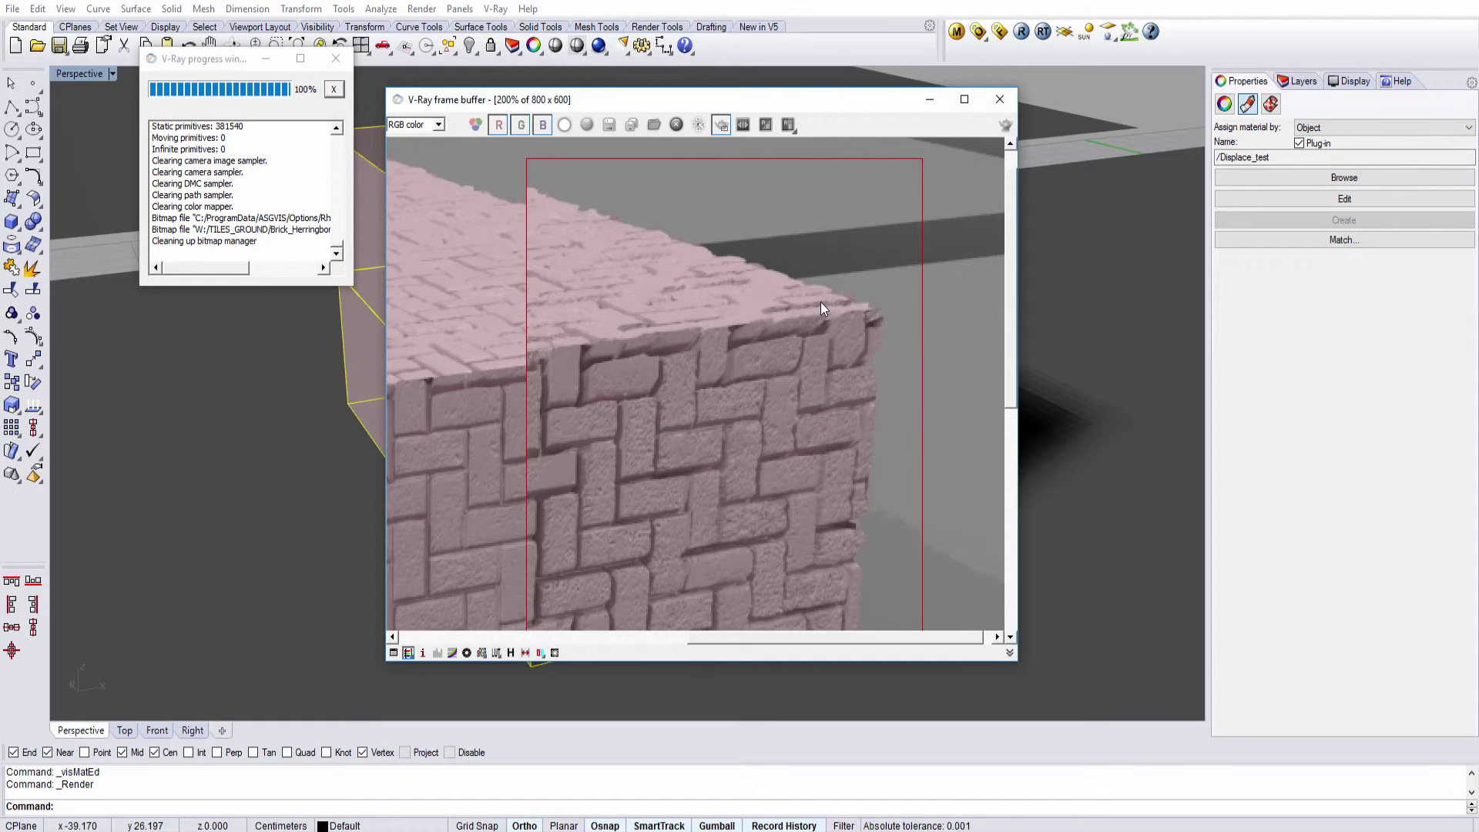
pyautogui.scroll(-1, 820, 302)
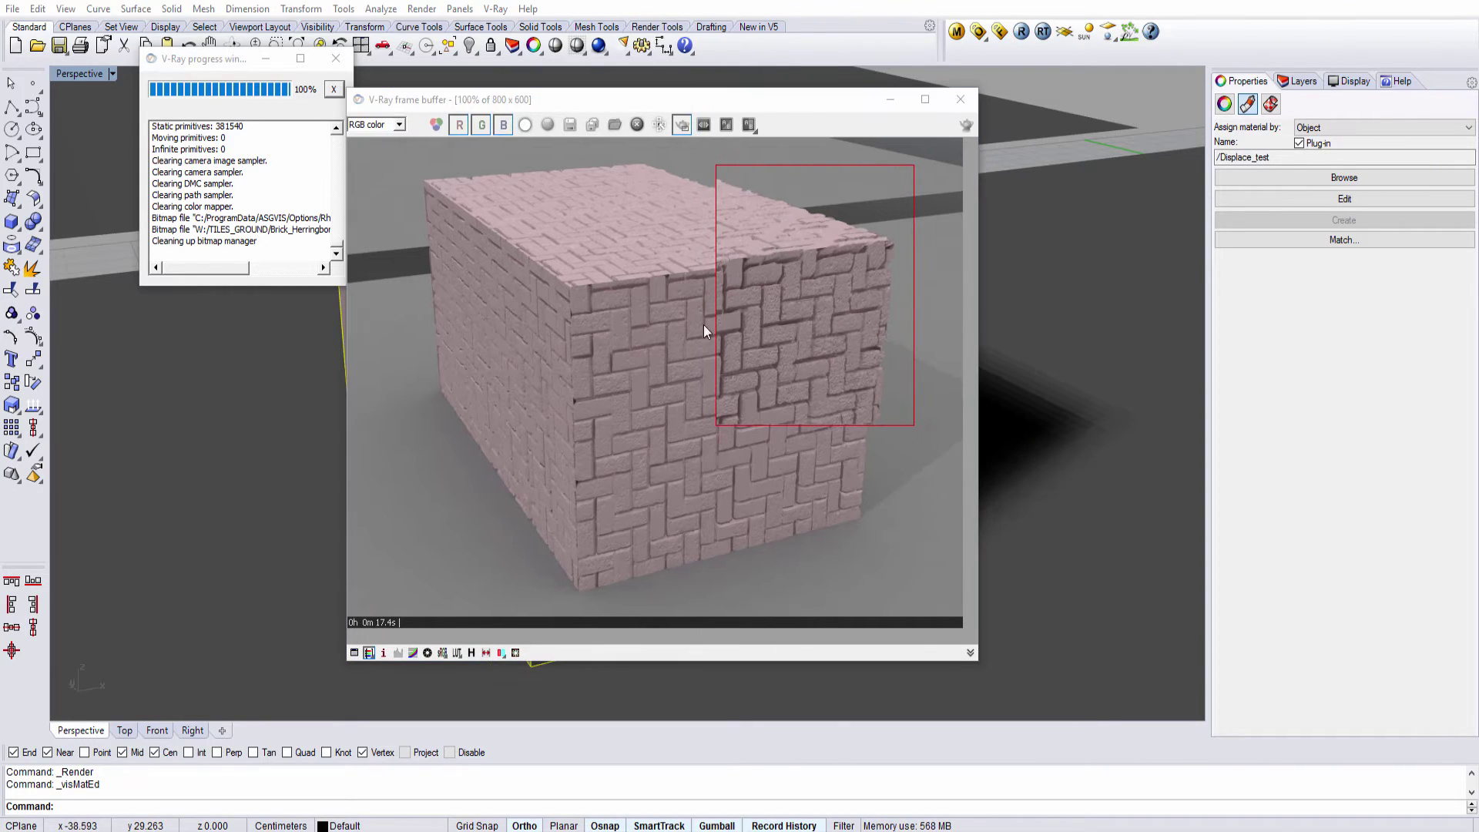
# Turn off Keep continuity for the Displace_test material and re-render a region over the box's upper left corner
pyautogui.click(957, 35)
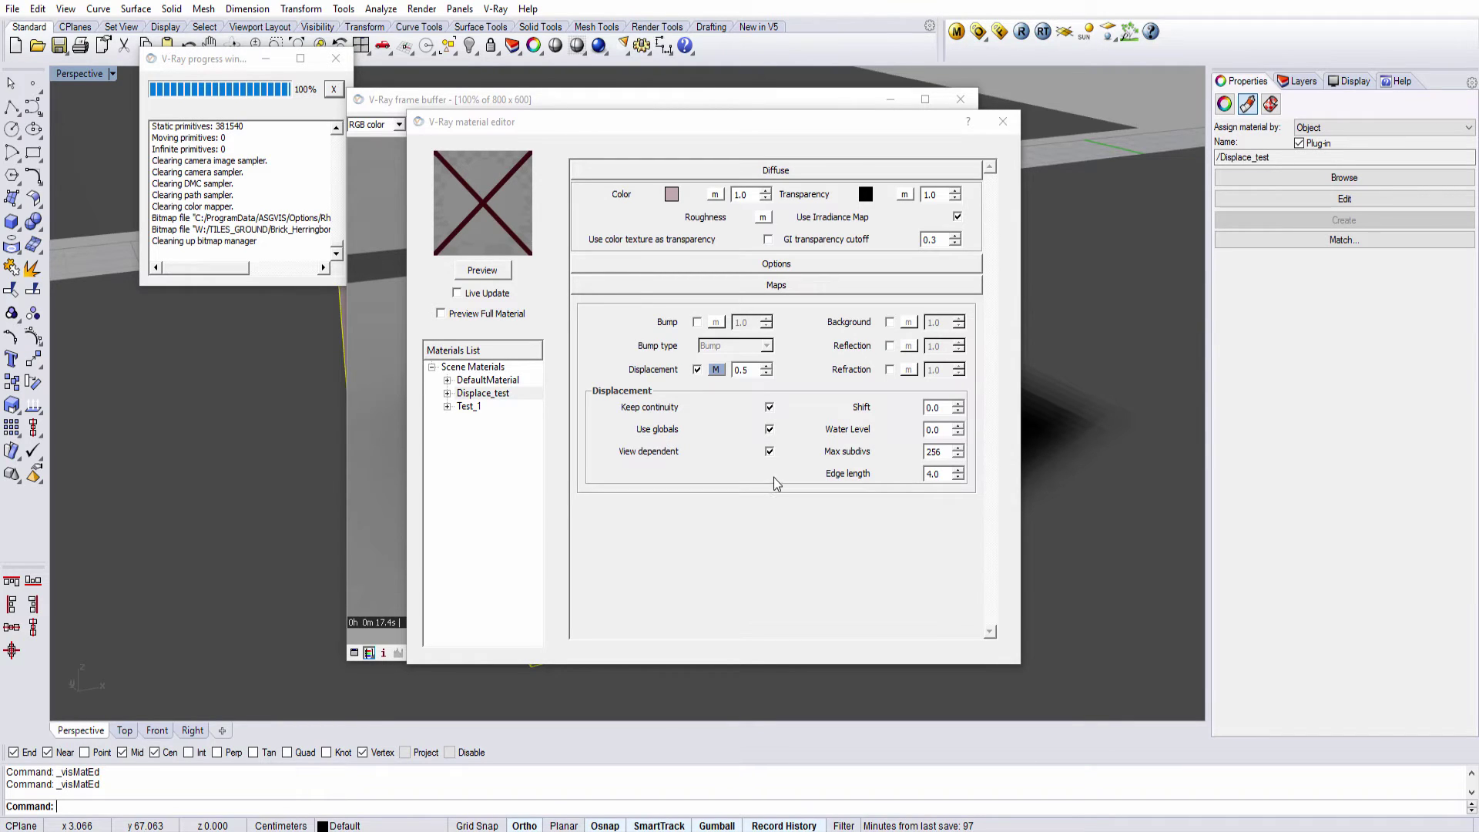
pyautogui.moveTo(752, 123); pyautogui.dragTo(702, 133)
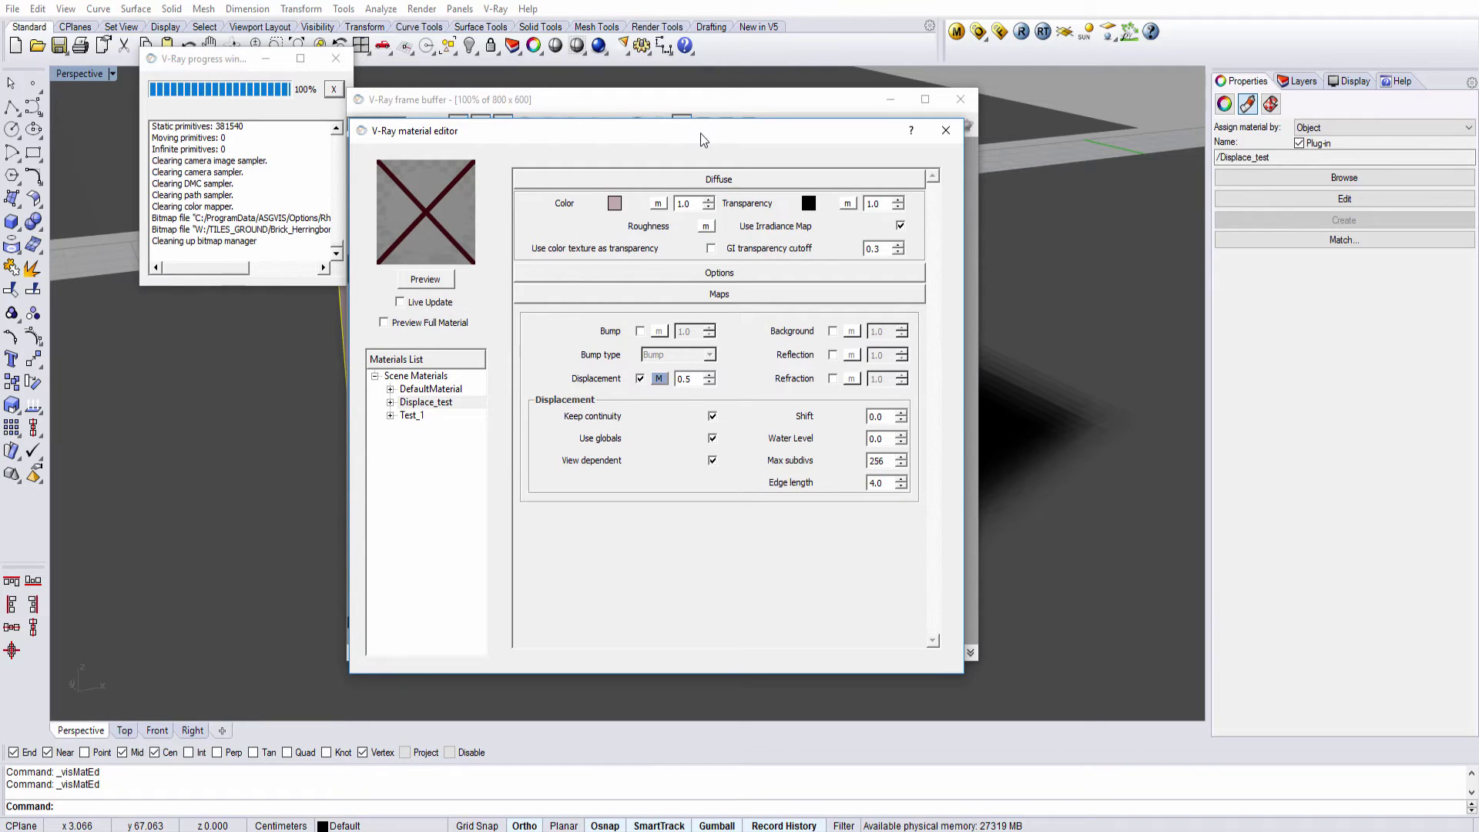
pyautogui.click(712, 416)
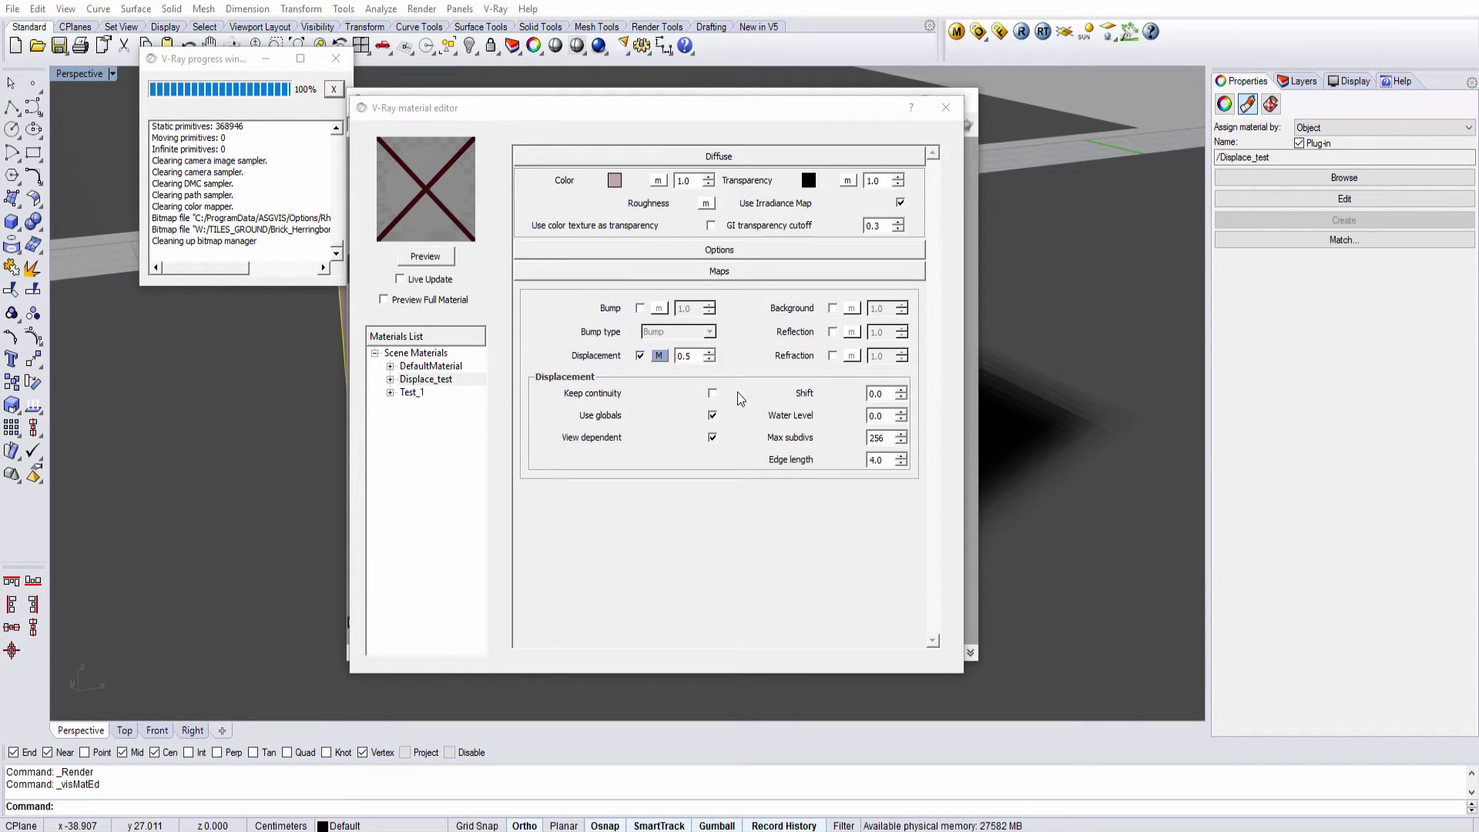
pyautogui.click(946, 107)
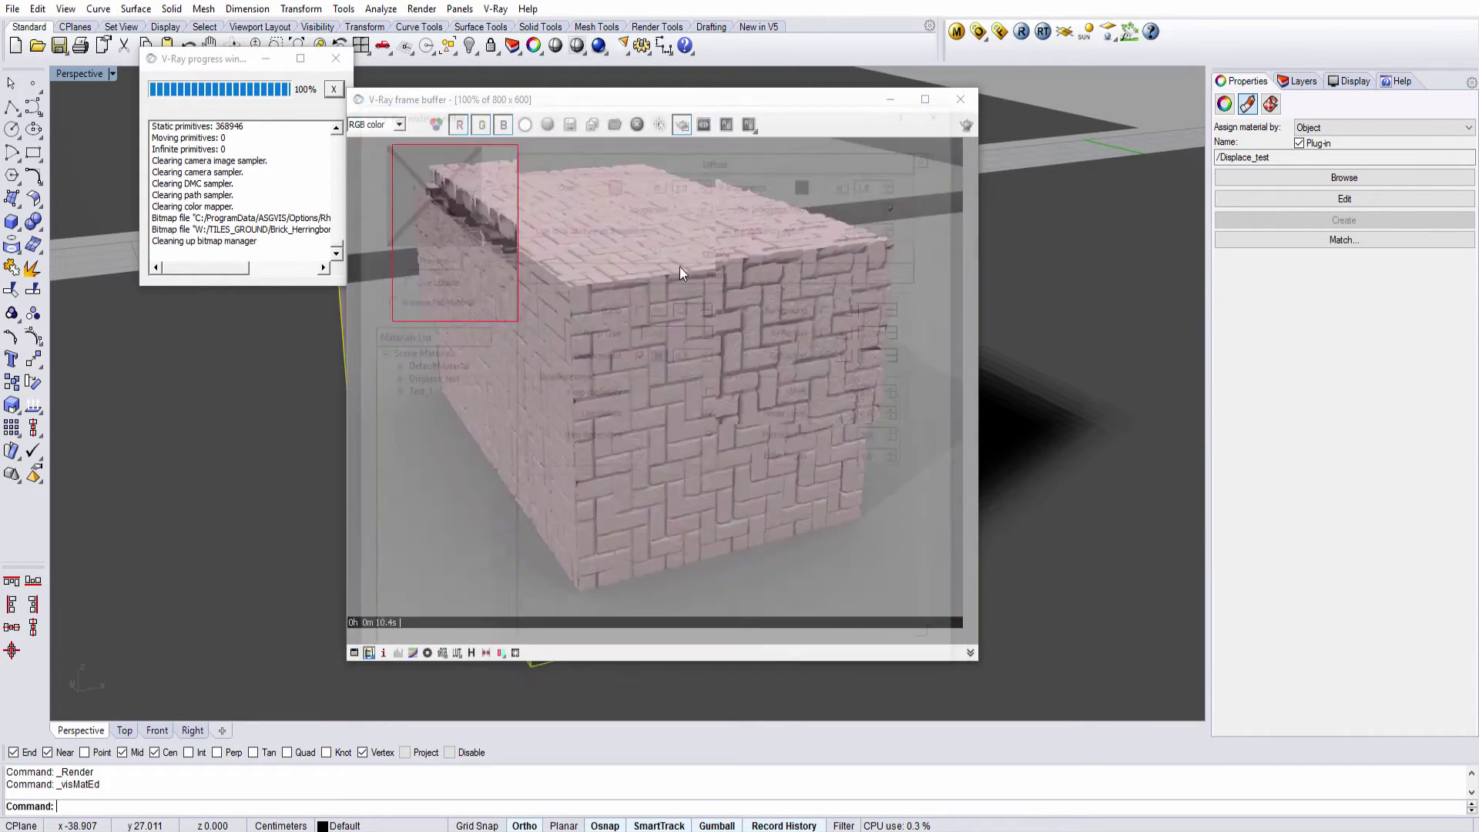
# Examine the upper left edge rendered without Keep continuity and compare it with the box's upper right area
pyautogui.scroll(1, 418, 163)
pyautogui.scroll(1, 441, 229)
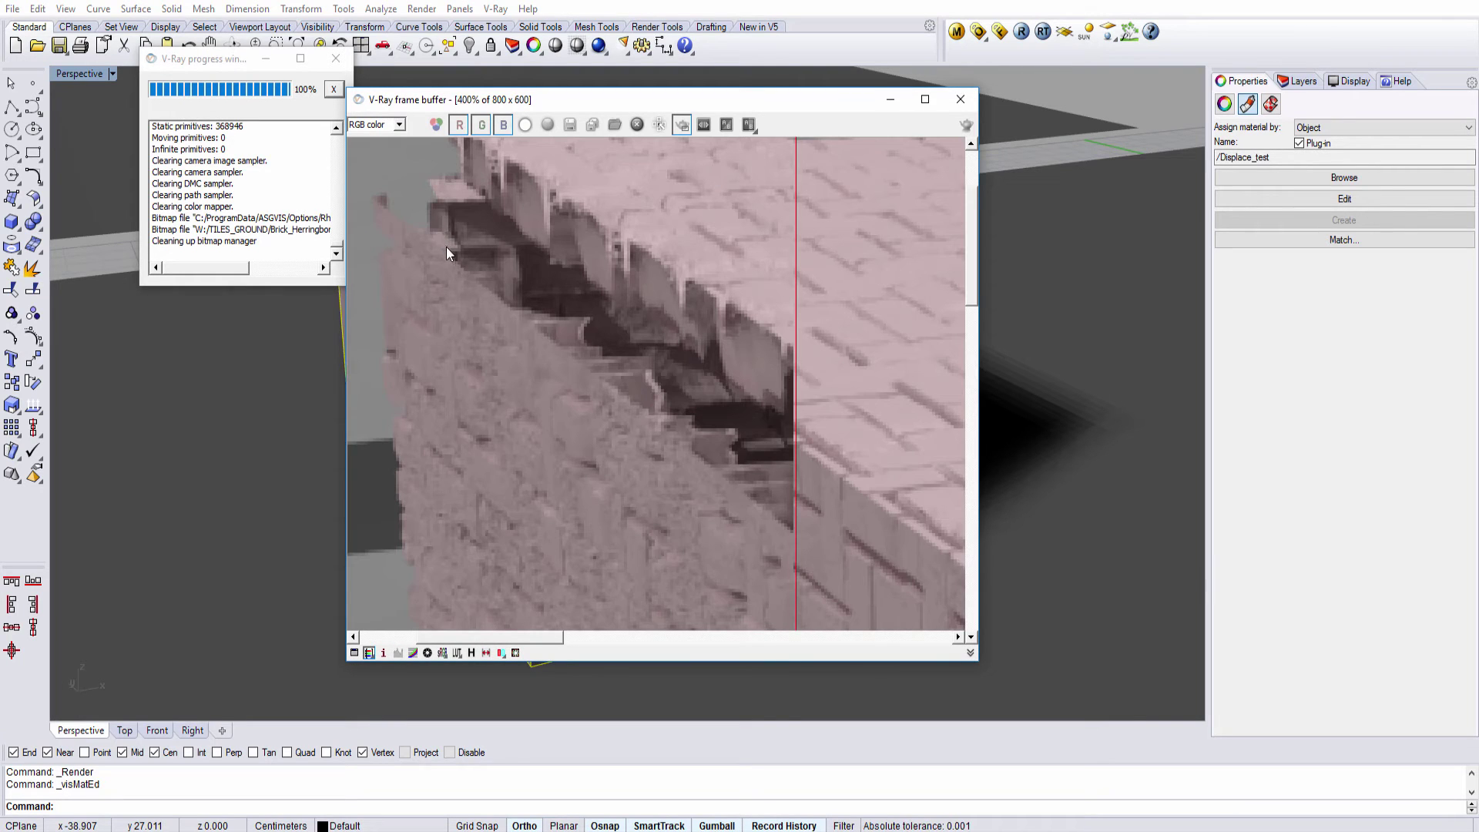
pyautogui.moveTo(446, 247); pyautogui.dragTo(469, 335, button='middle')
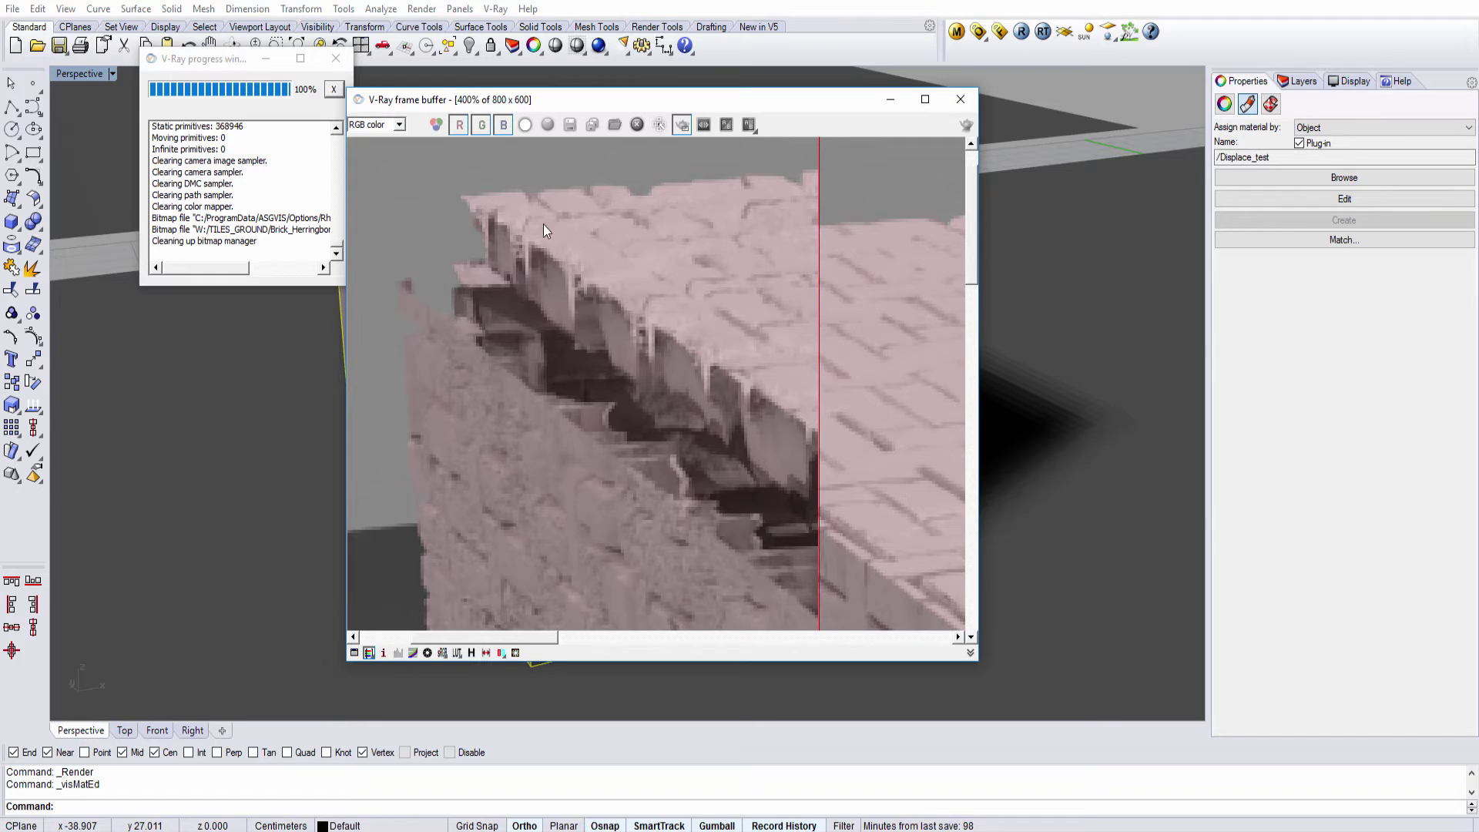
pyautogui.scroll(-1, 758, 402)
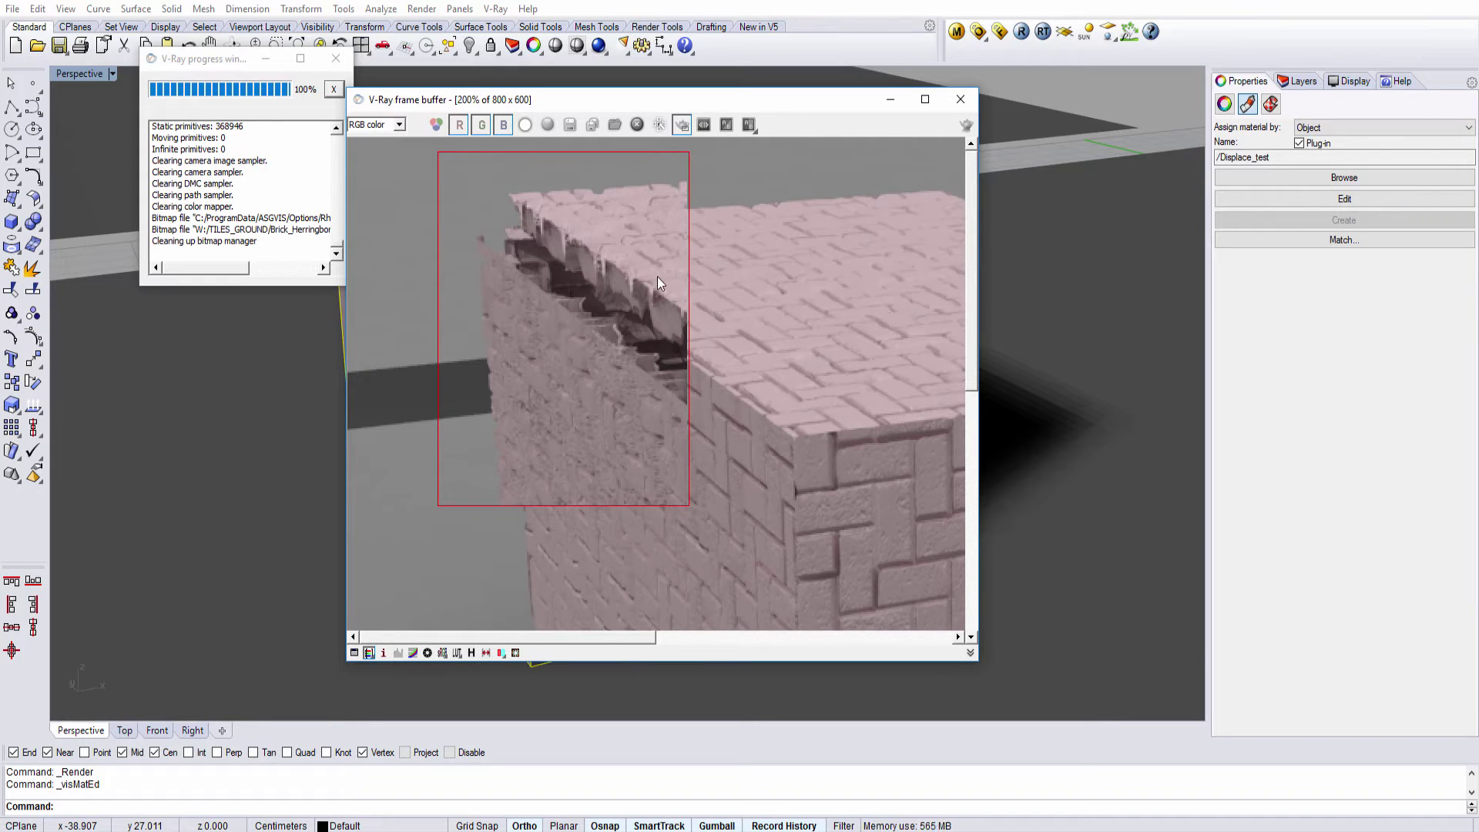
pyautogui.scroll(-1, 795, 336)
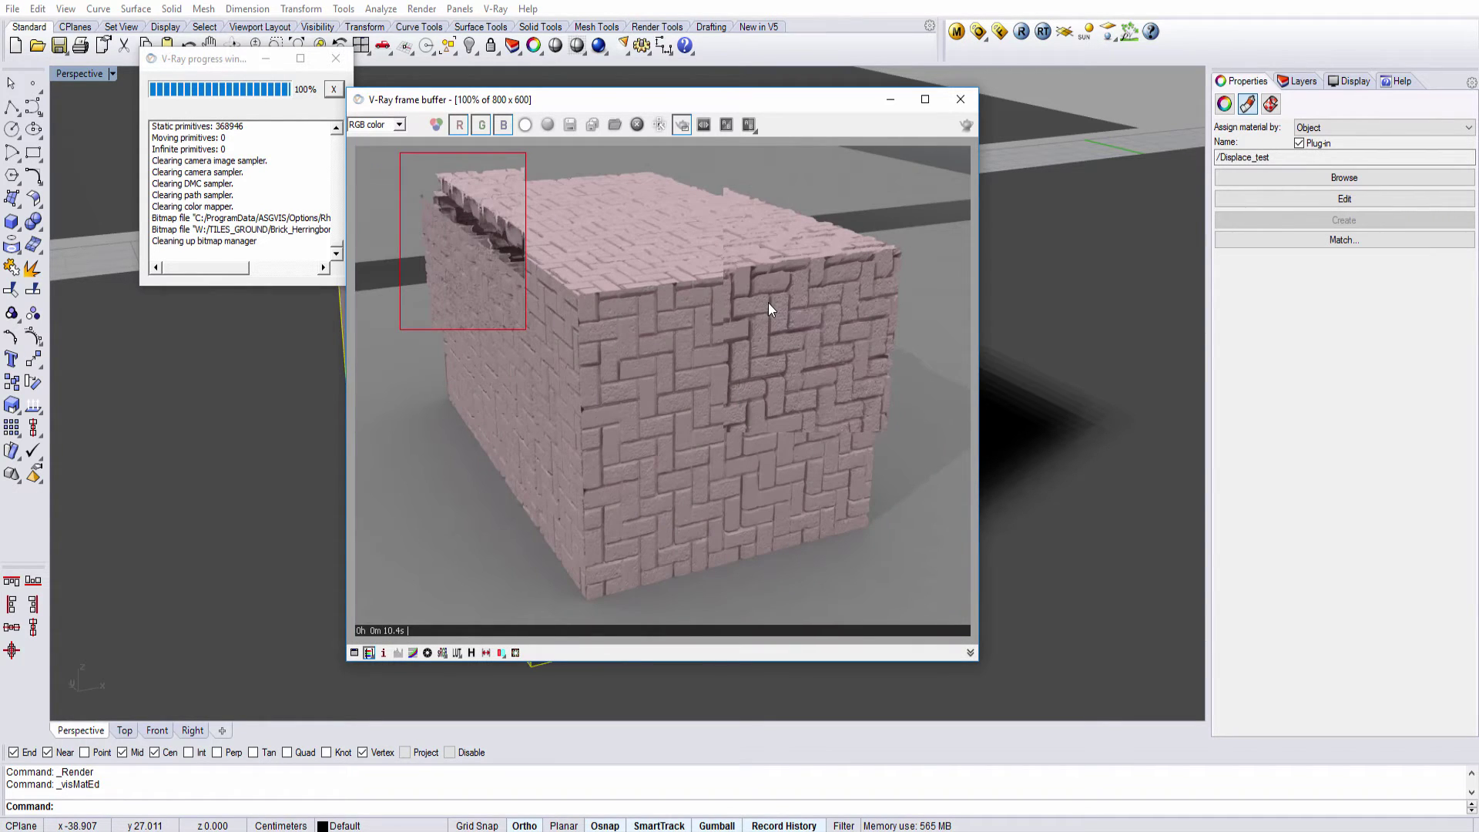
pyautogui.scroll(1, 784, 271)
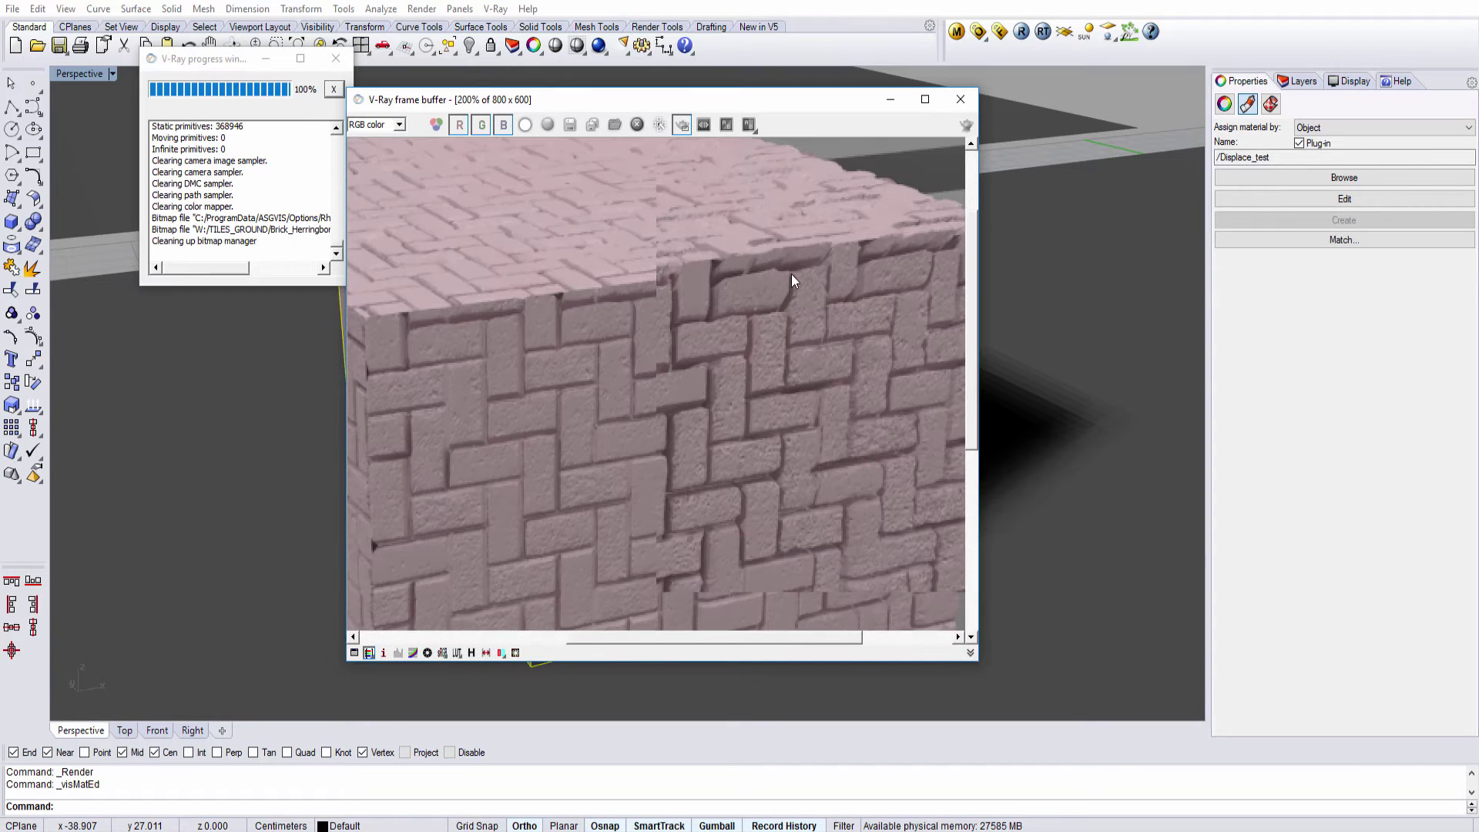
pyautogui.scroll(-1, 787, 306)
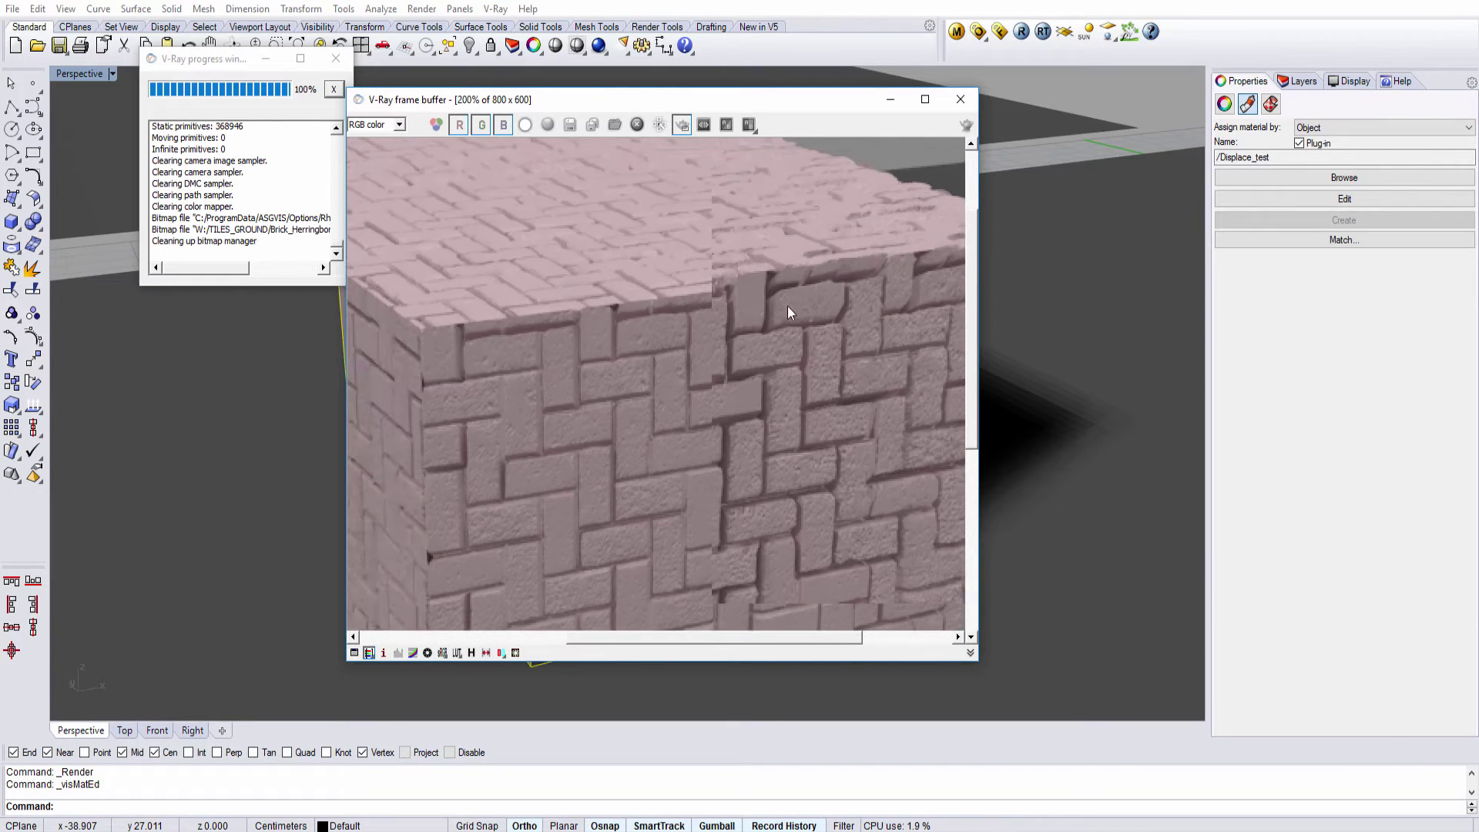
pyautogui.scroll(1, 492, 240)
pyautogui.moveTo(491, 241); pyautogui.dragTo(573, 319, button='middle')
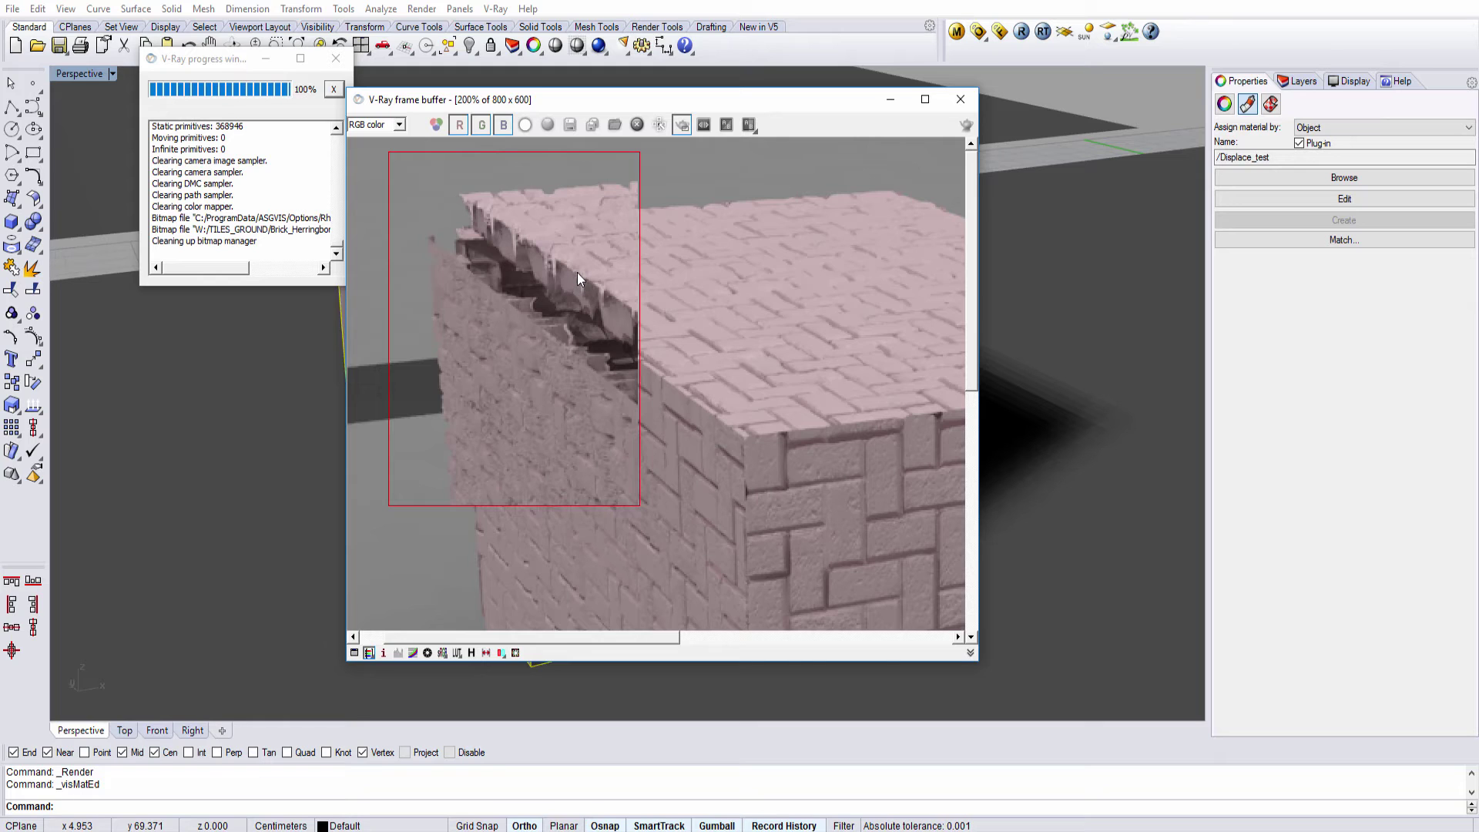
pyautogui.scroll(-2, 576, 271)
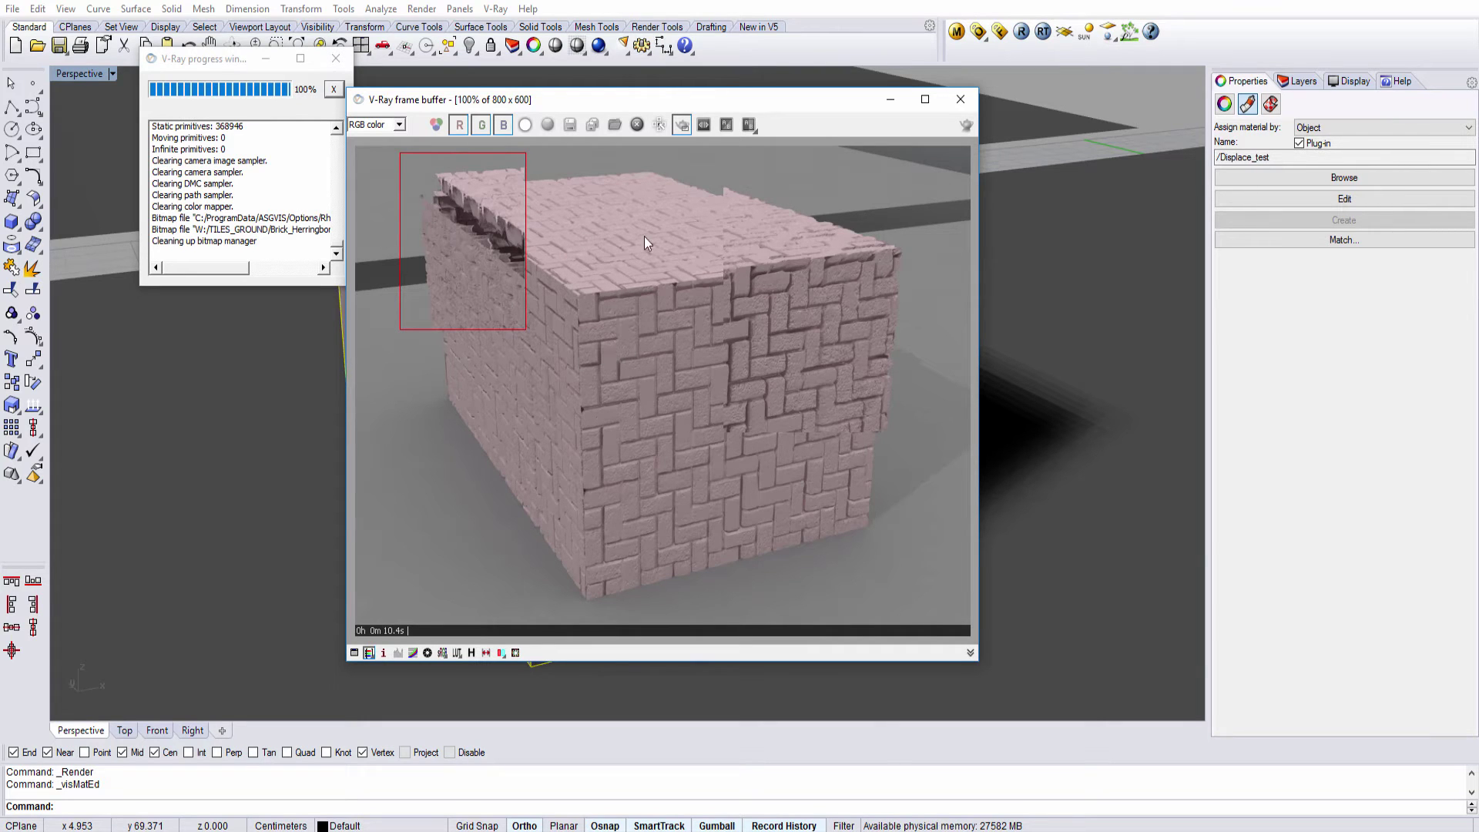
# Set the Displace_test material's displacement shift to -0.2
pyautogui.click(957, 31)
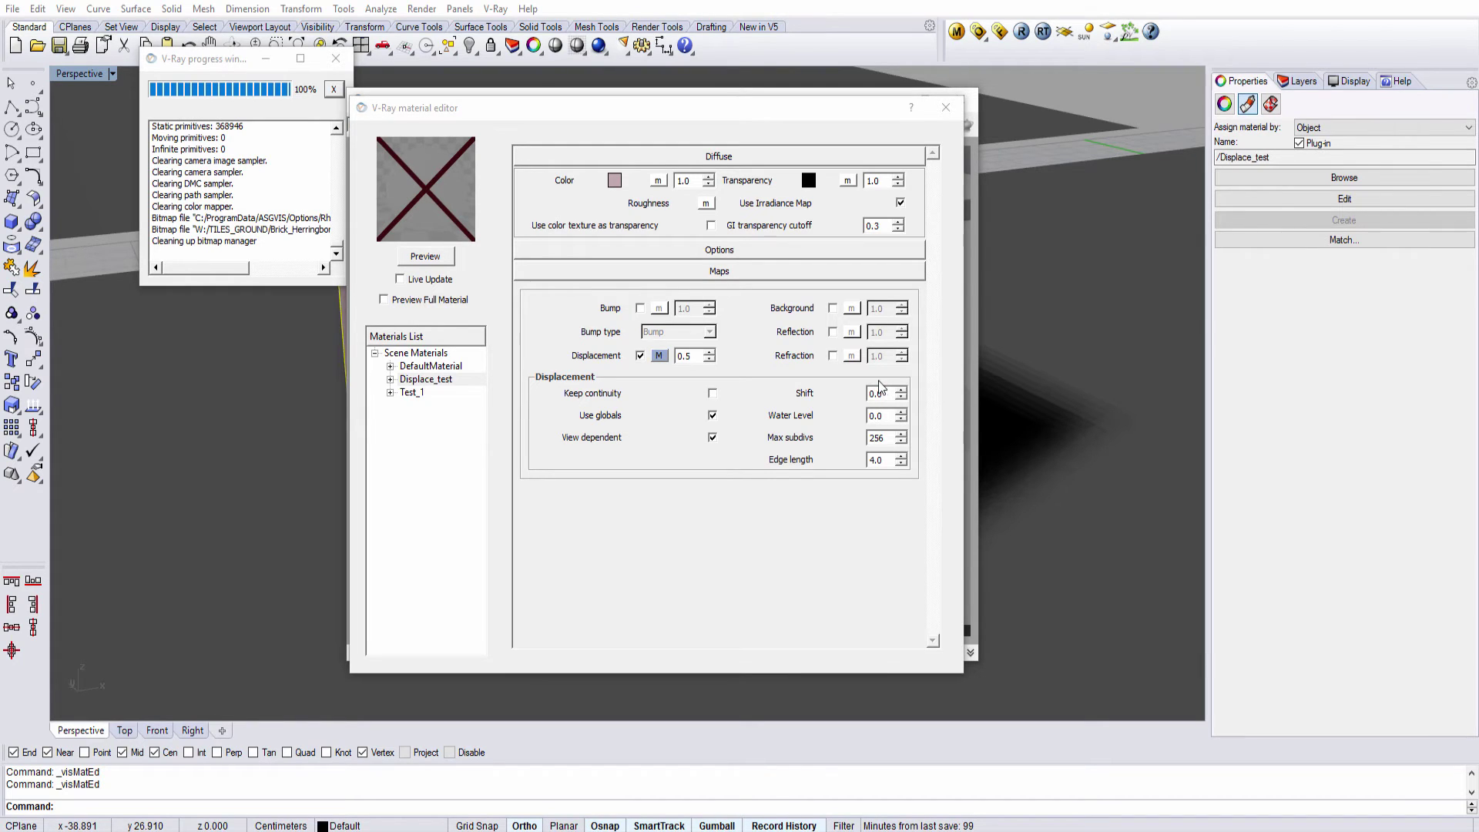
pyautogui.click(900, 390)
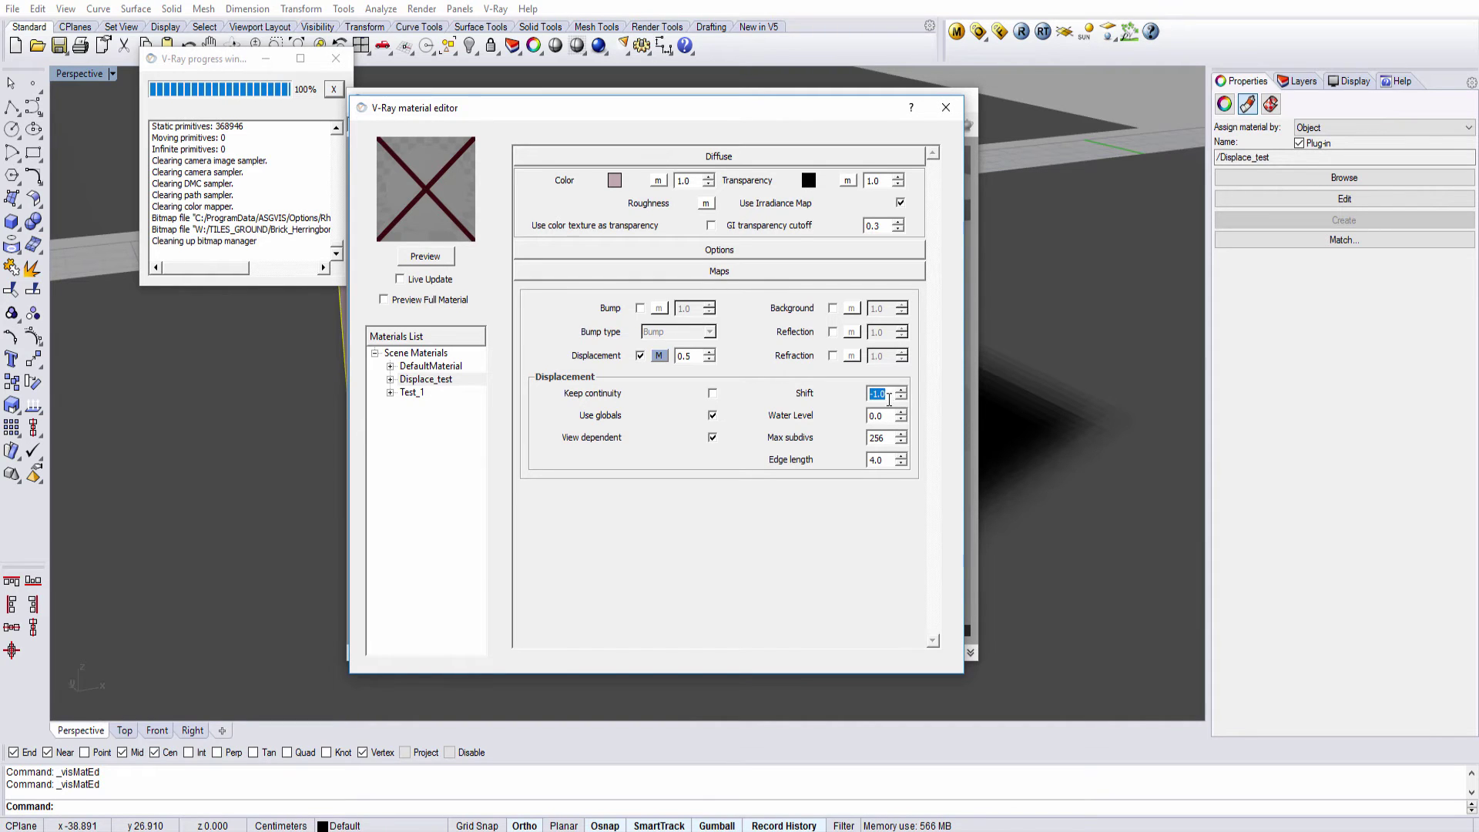
pyautogui.click(943, 112)
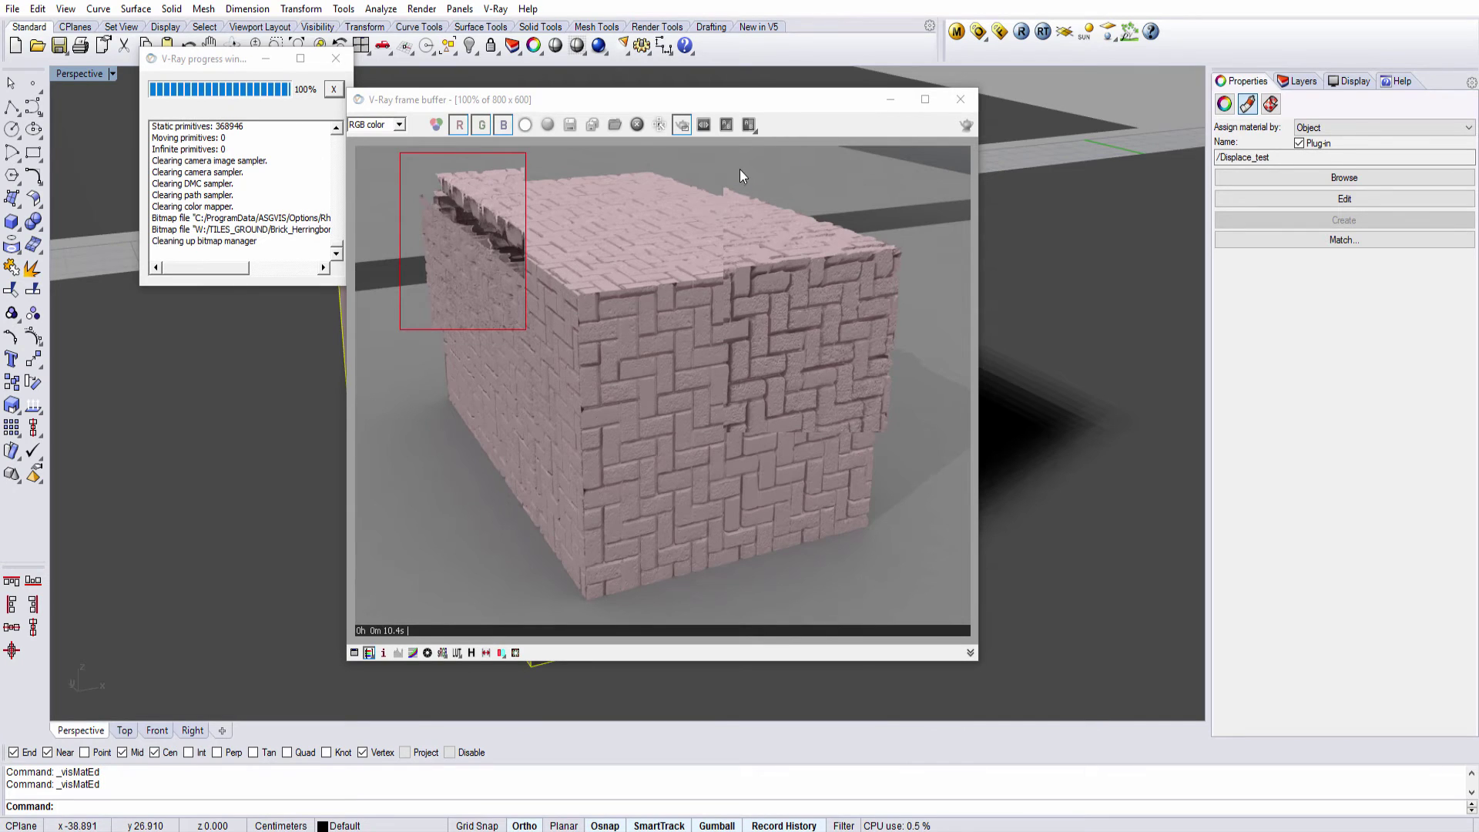
# Re-render a new region over the box's upper right corner and inspect its edges against the surrounding bricks
pyautogui.moveTo(753, 151); pyautogui.dragTo(930, 384)
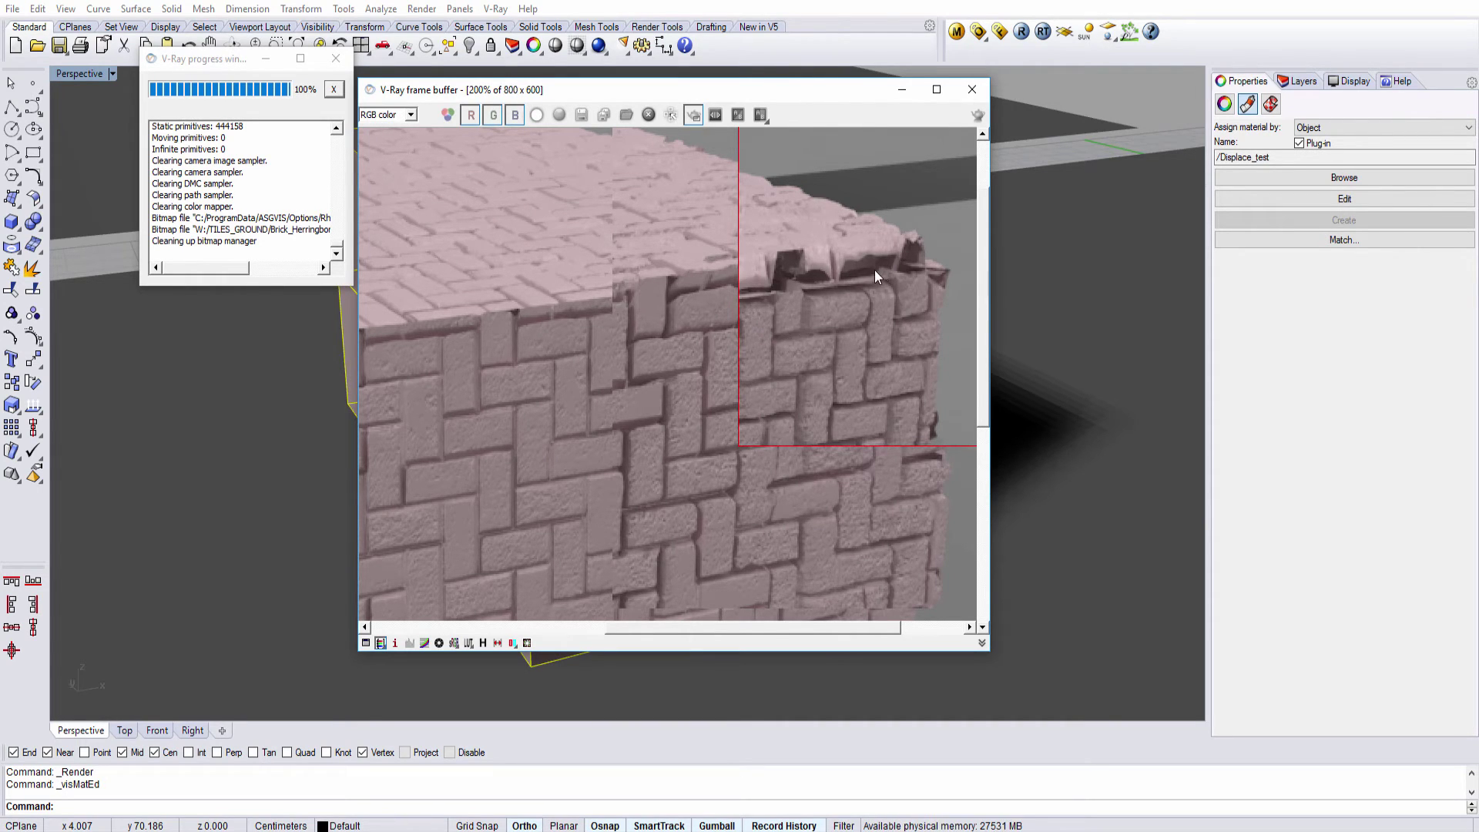
pyautogui.scroll(3, 876, 270)
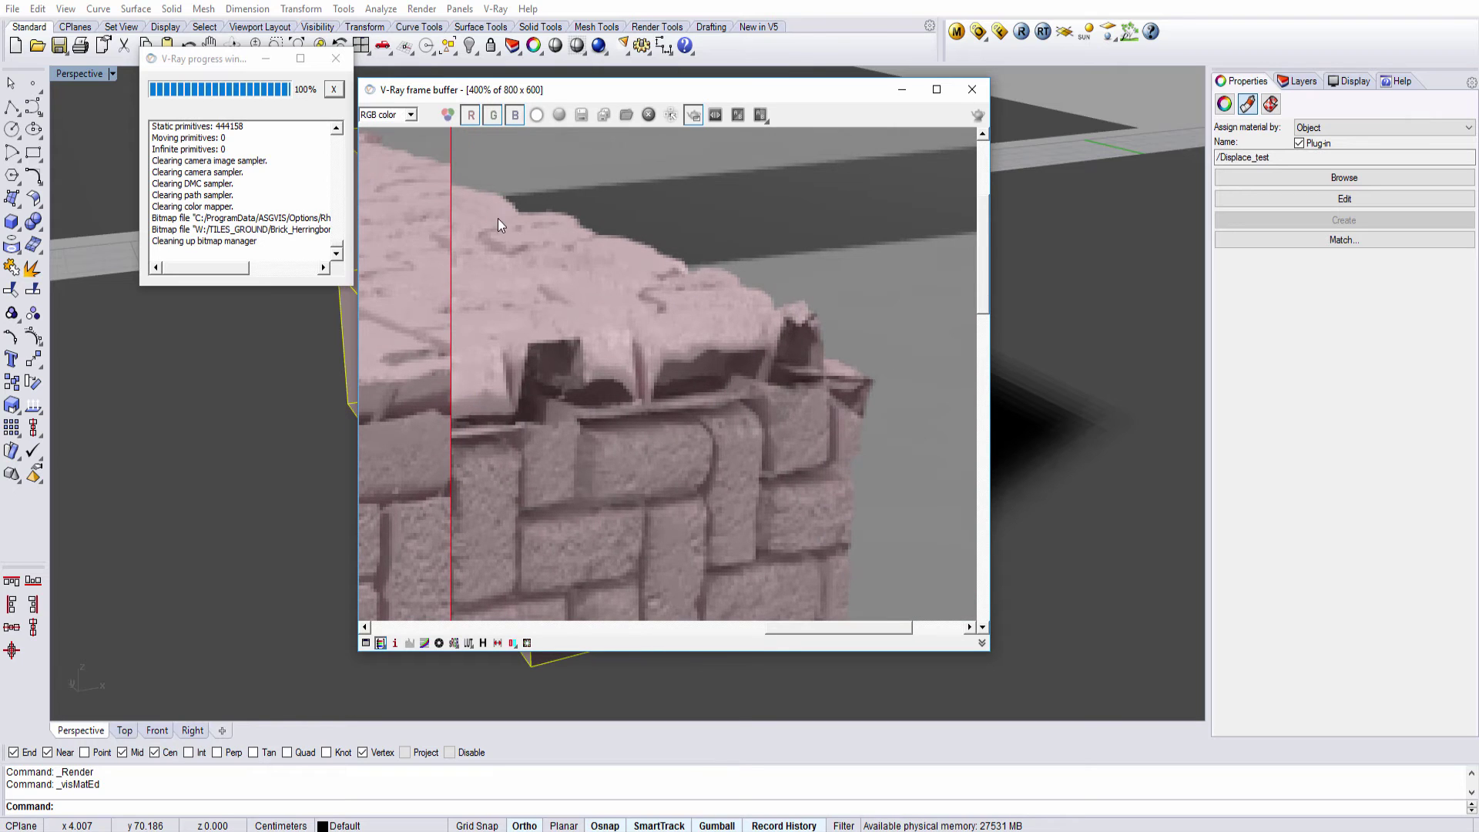
pyautogui.moveTo(498, 224); pyautogui.dragTo(752, 346, button='middle')
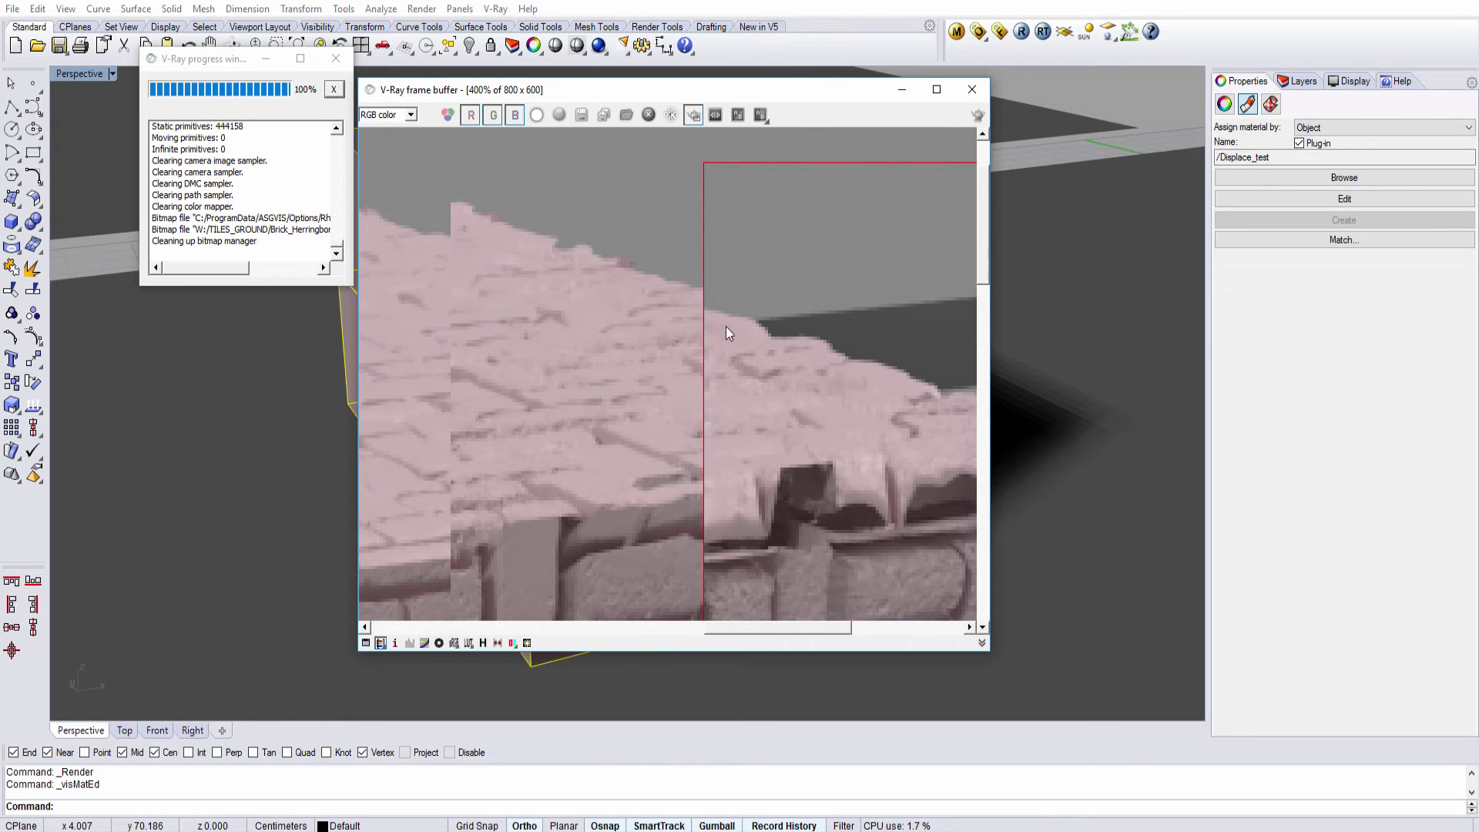
pyautogui.scroll(-2, 889, 372)
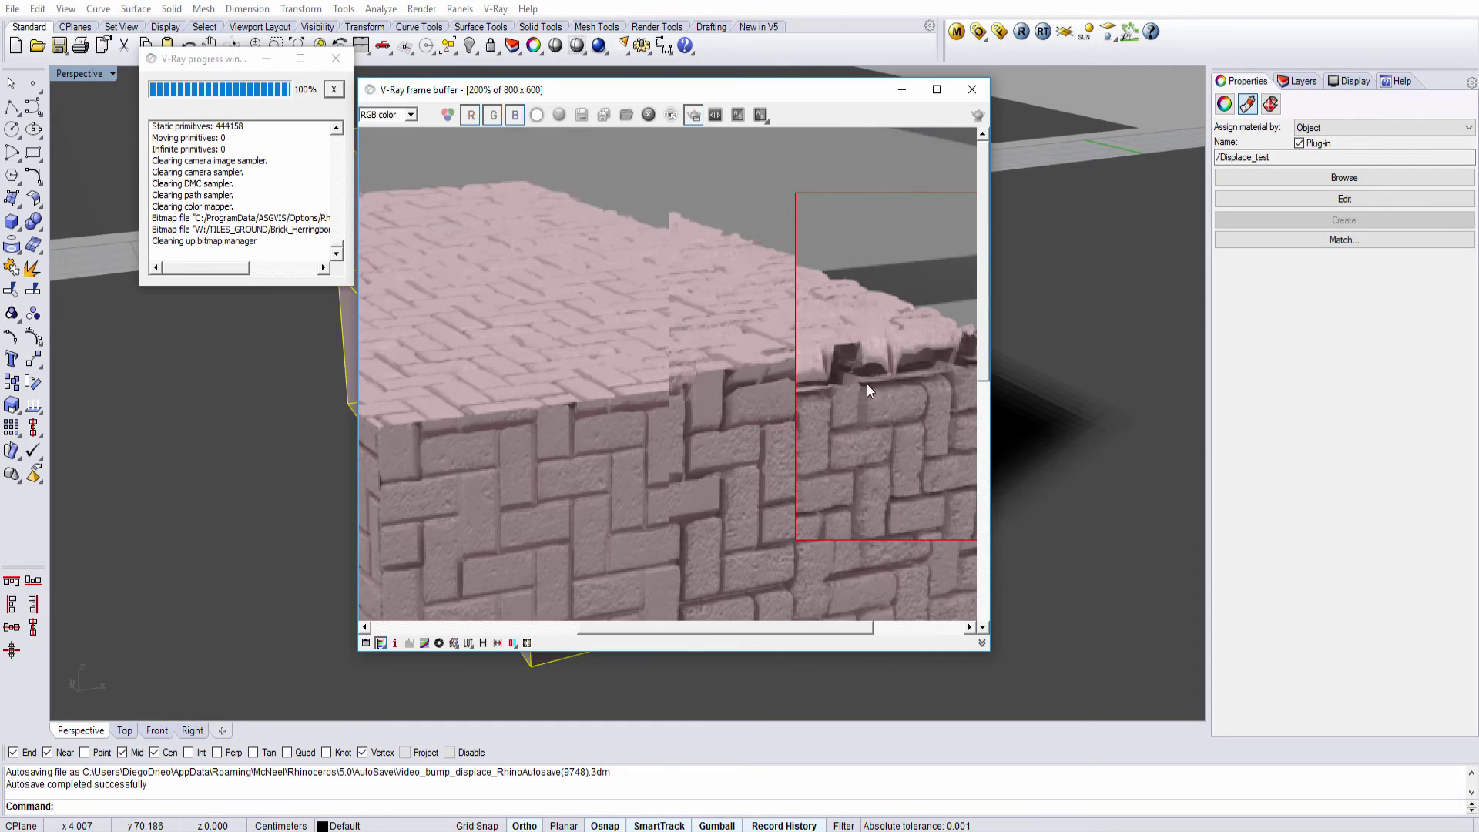
pyautogui.moveTo(867, 384); pyautogui.dragTo(798, 275, button='middle')
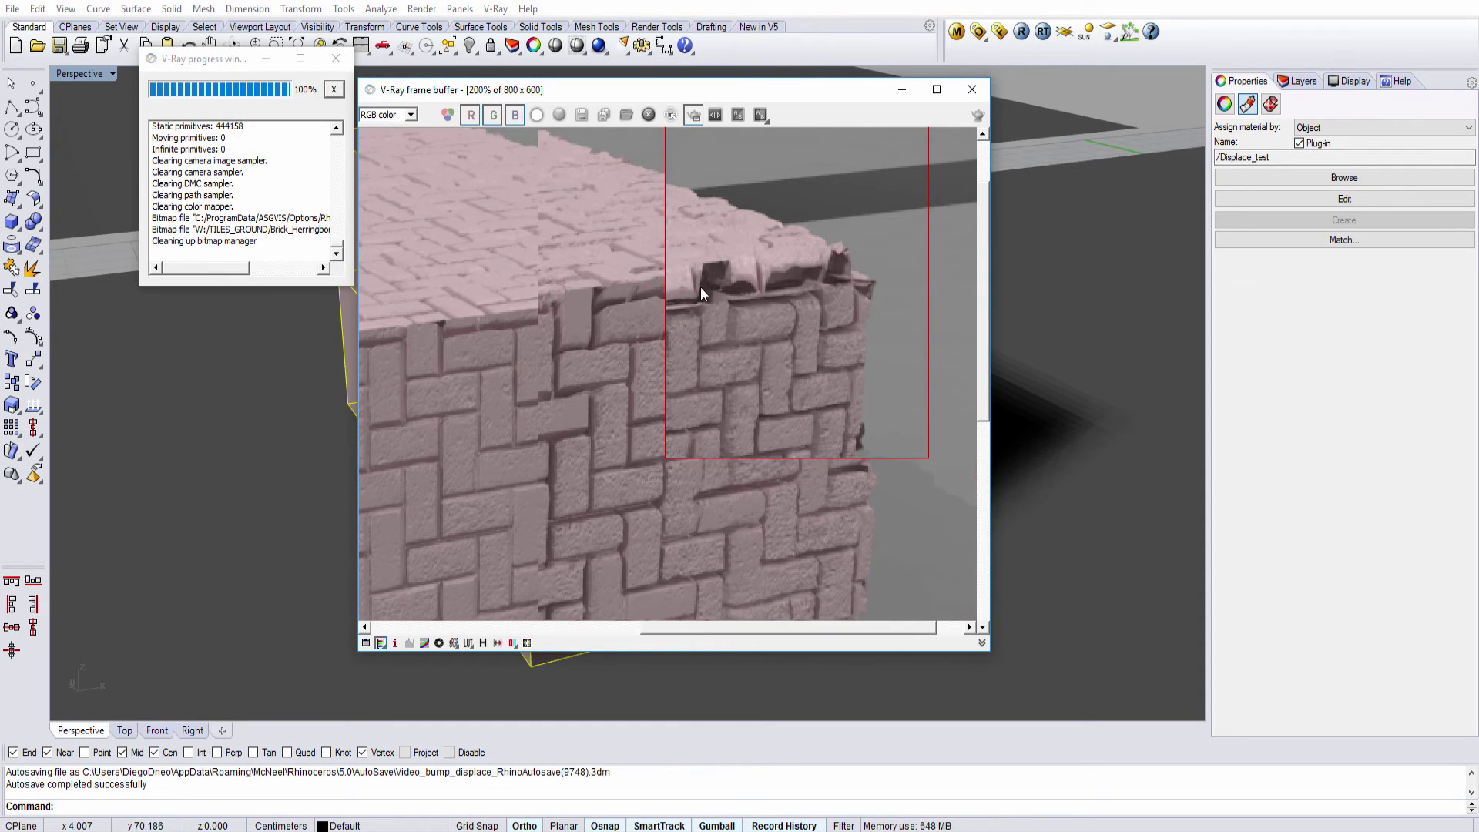
# Turn Keep continuity back on for the Displace_test material and check the re-rendered corner region against the rest of the box
pyautogui.click(957, 31)
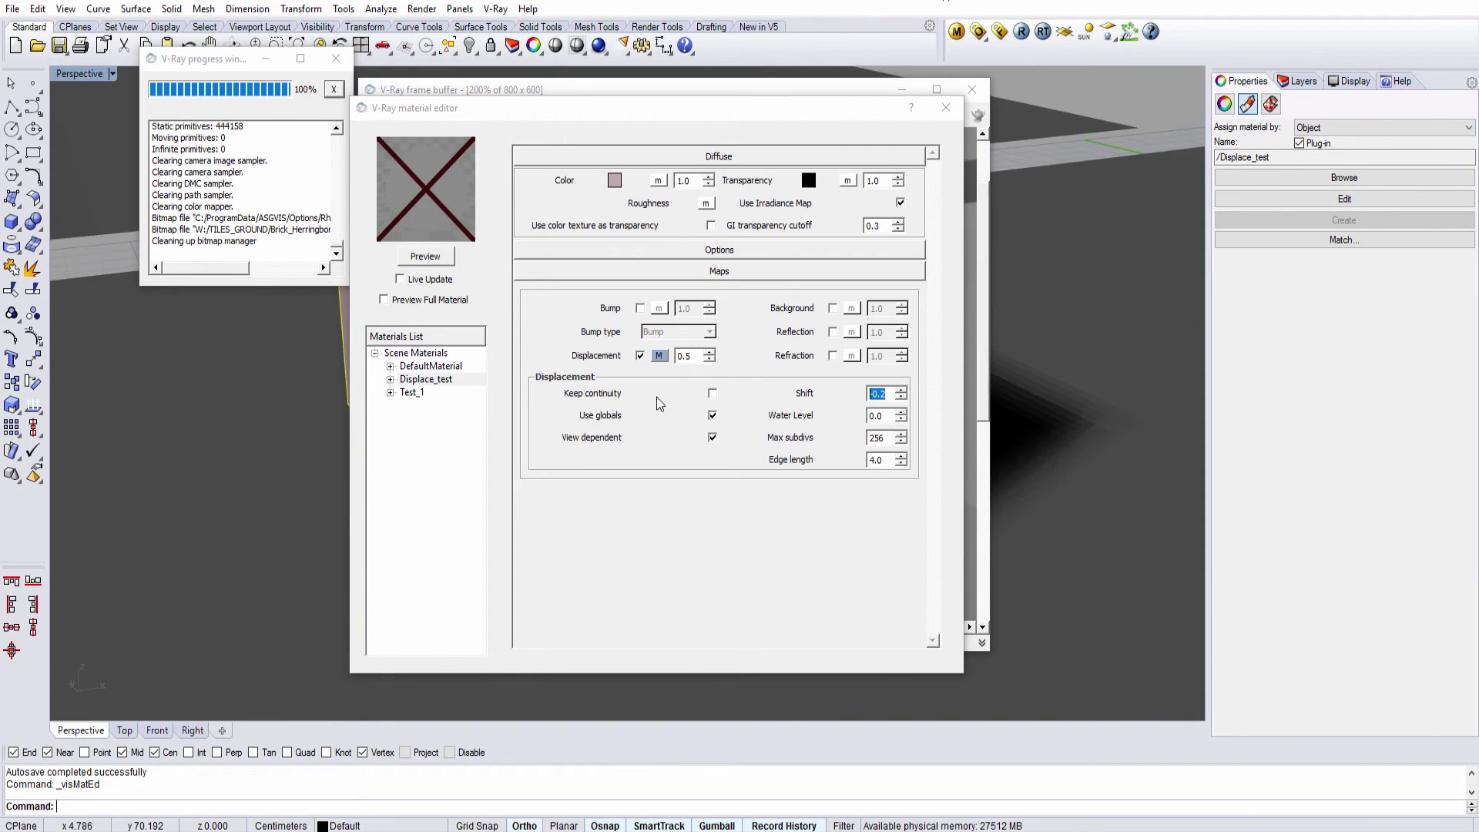
pyautogui.click(712, 393)
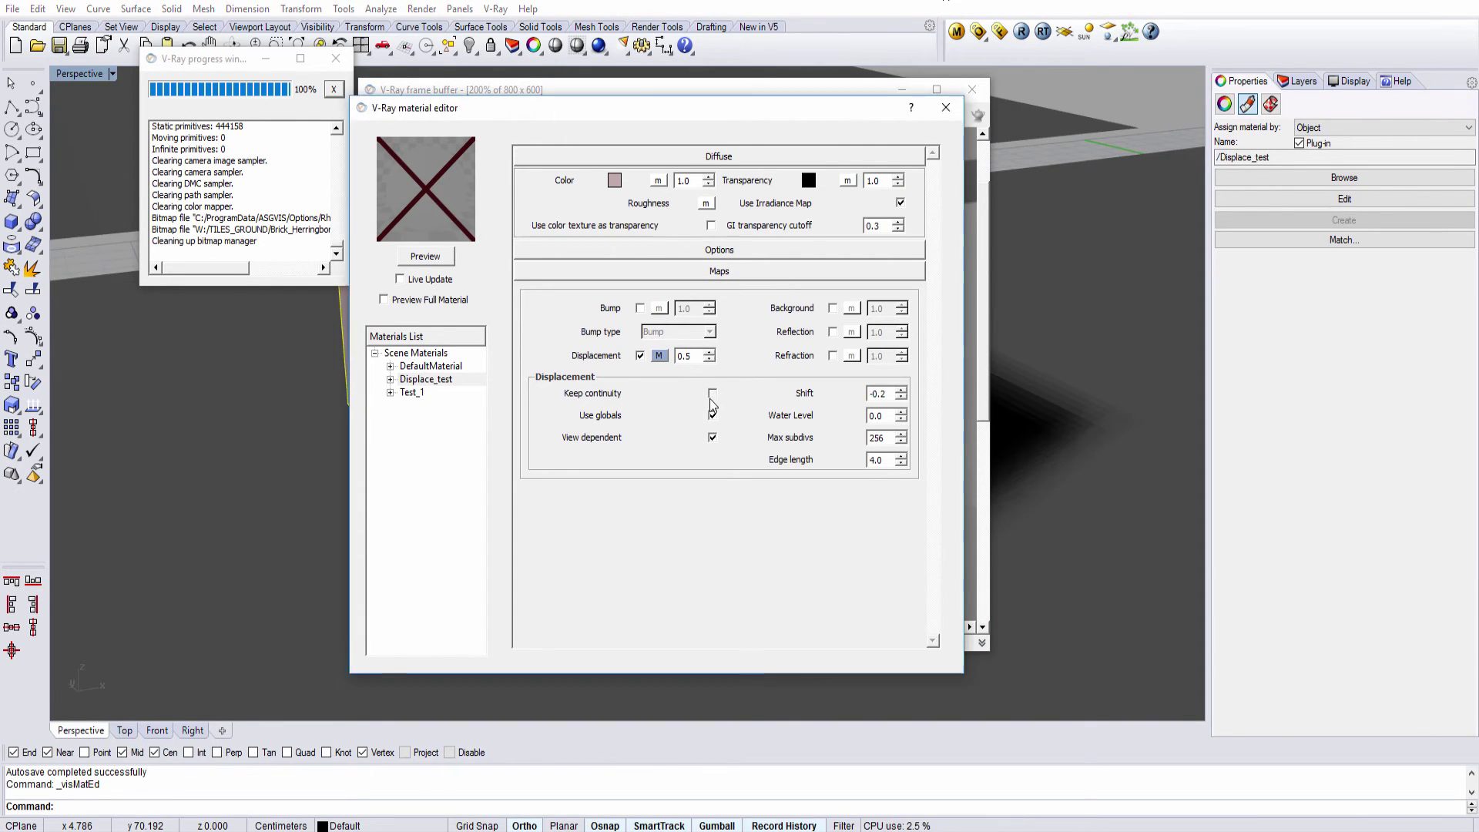
pyautogui.click(946, 107)
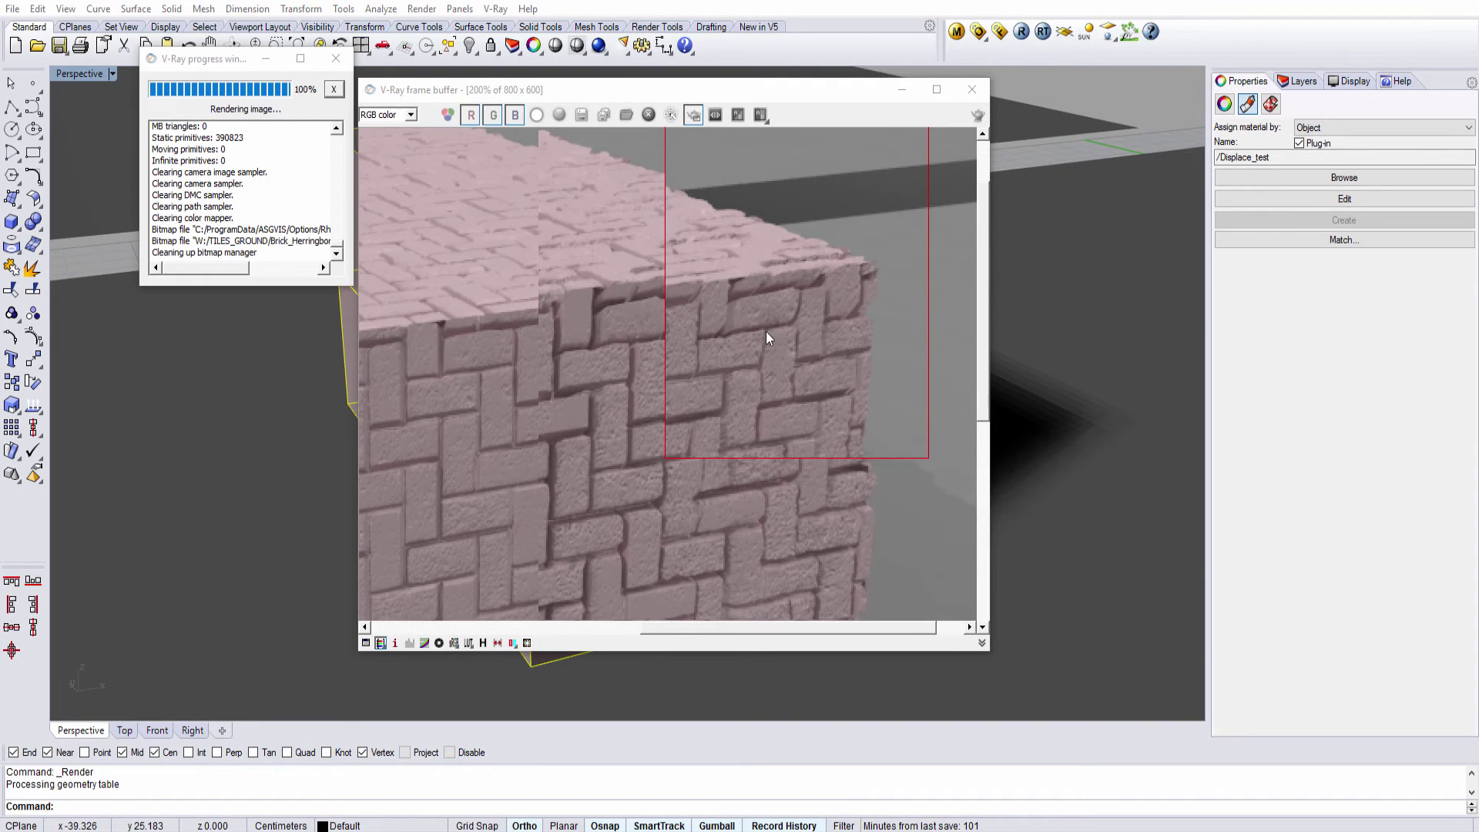
pyautogui.scroll(-2, 763, 356)
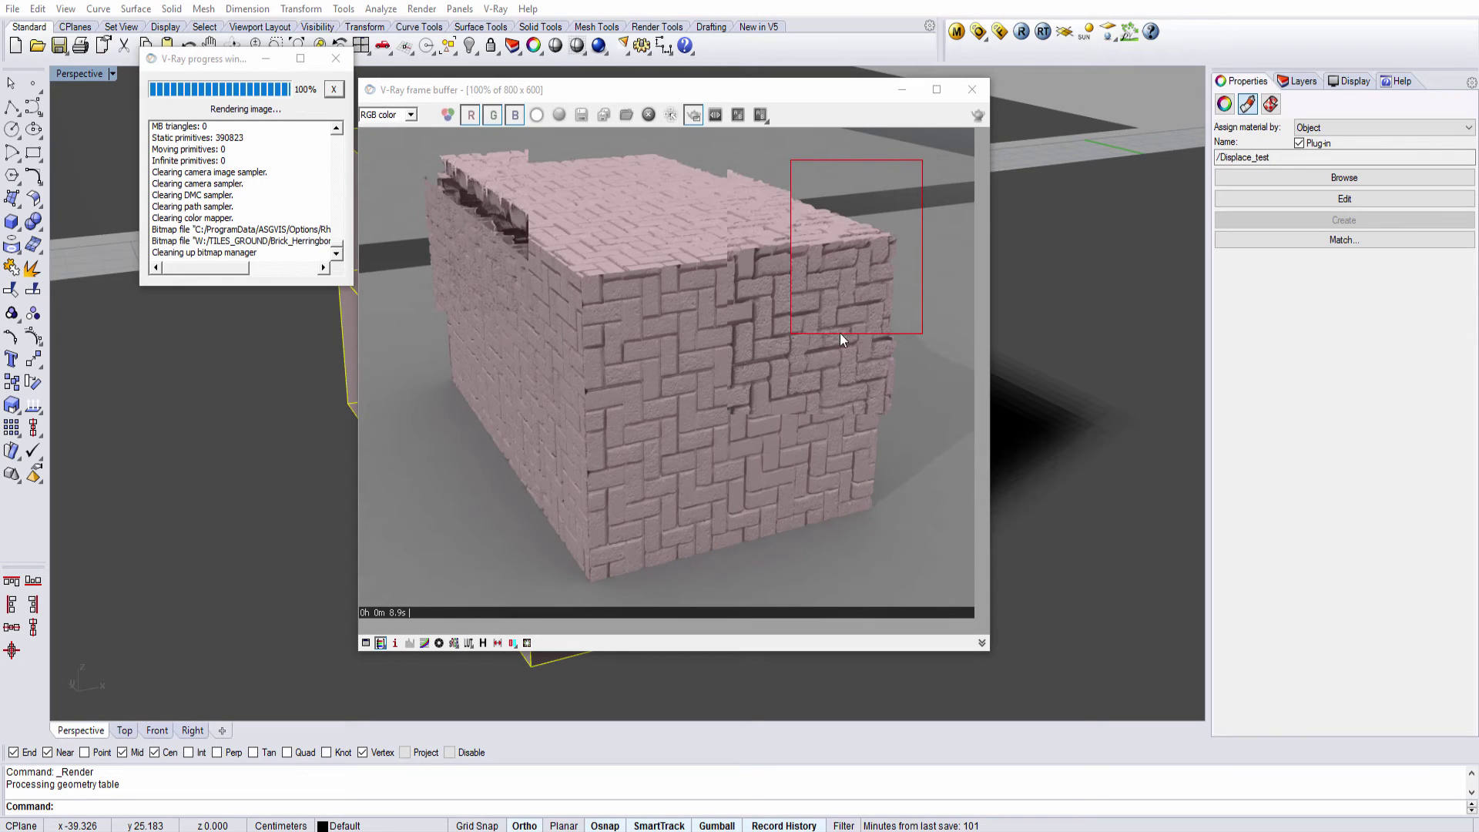
pyautogui.scroll(1, 848, 285)
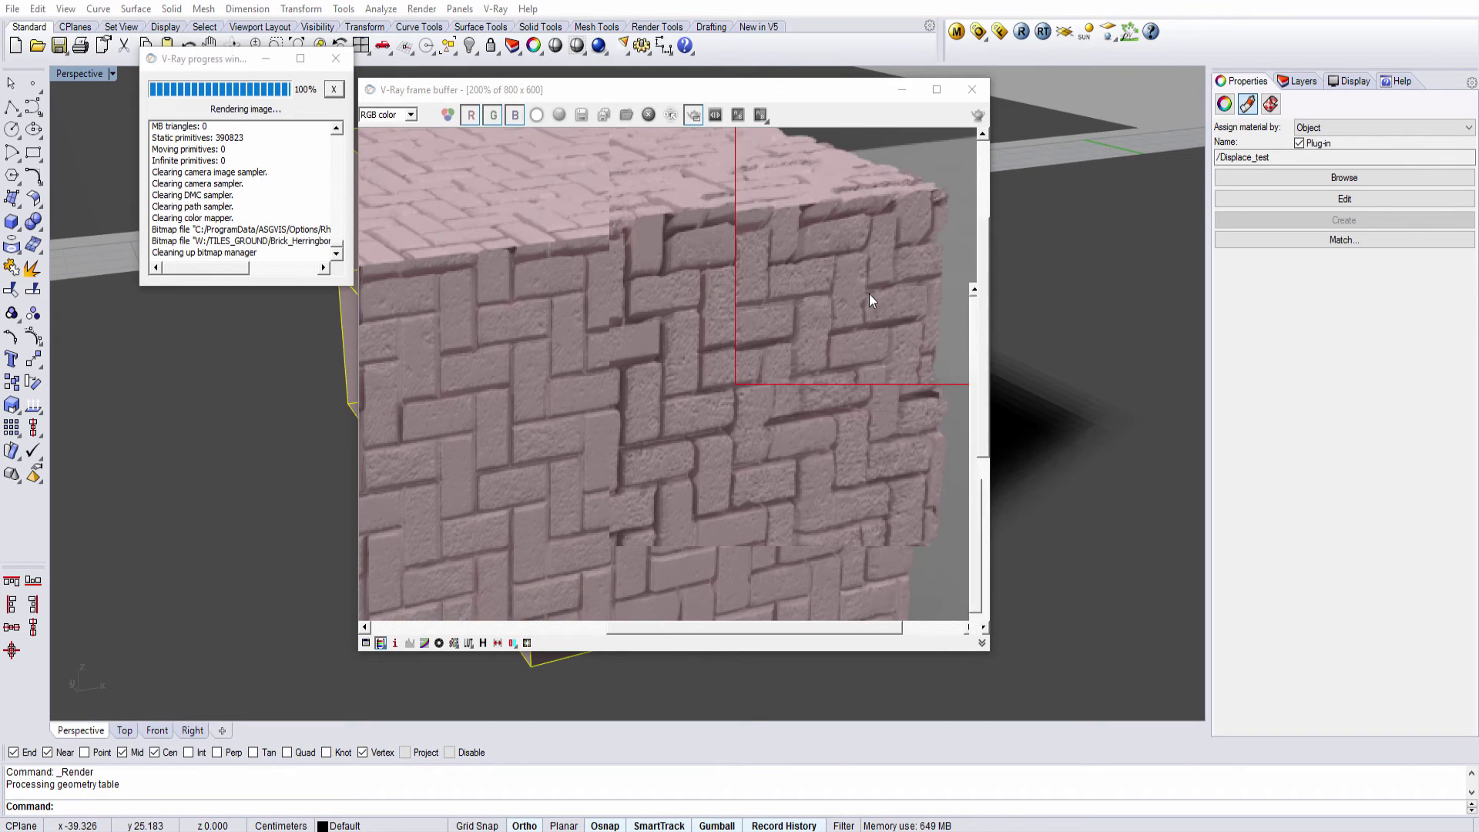
pyautogui.scroll(-1, 869, 294)
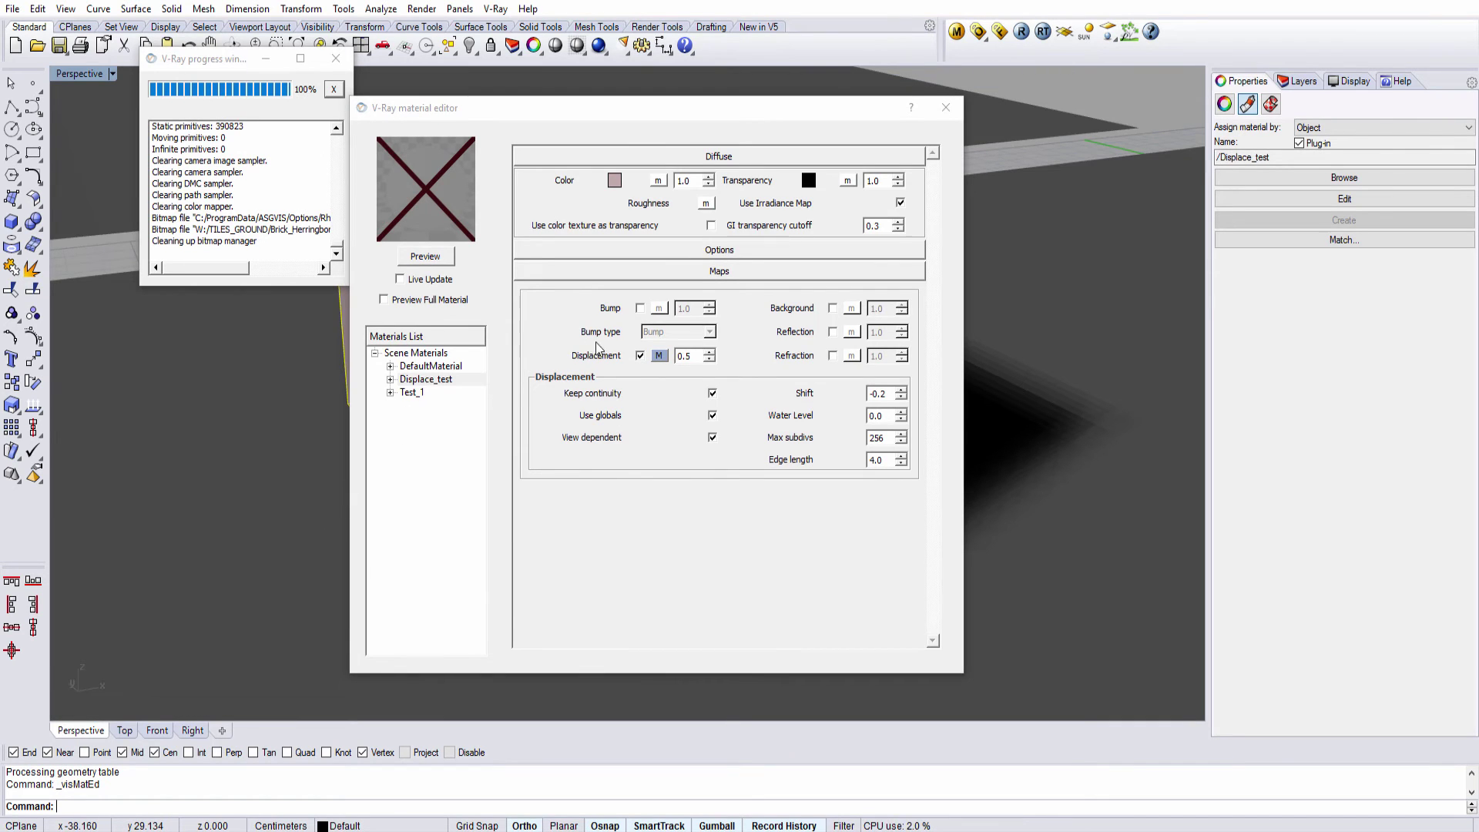
# Replace the Displace_test material's displacement bitmap with the GRASS_05_disp image from the TILES_GROUND folder
pyautogui.click(658, 355)
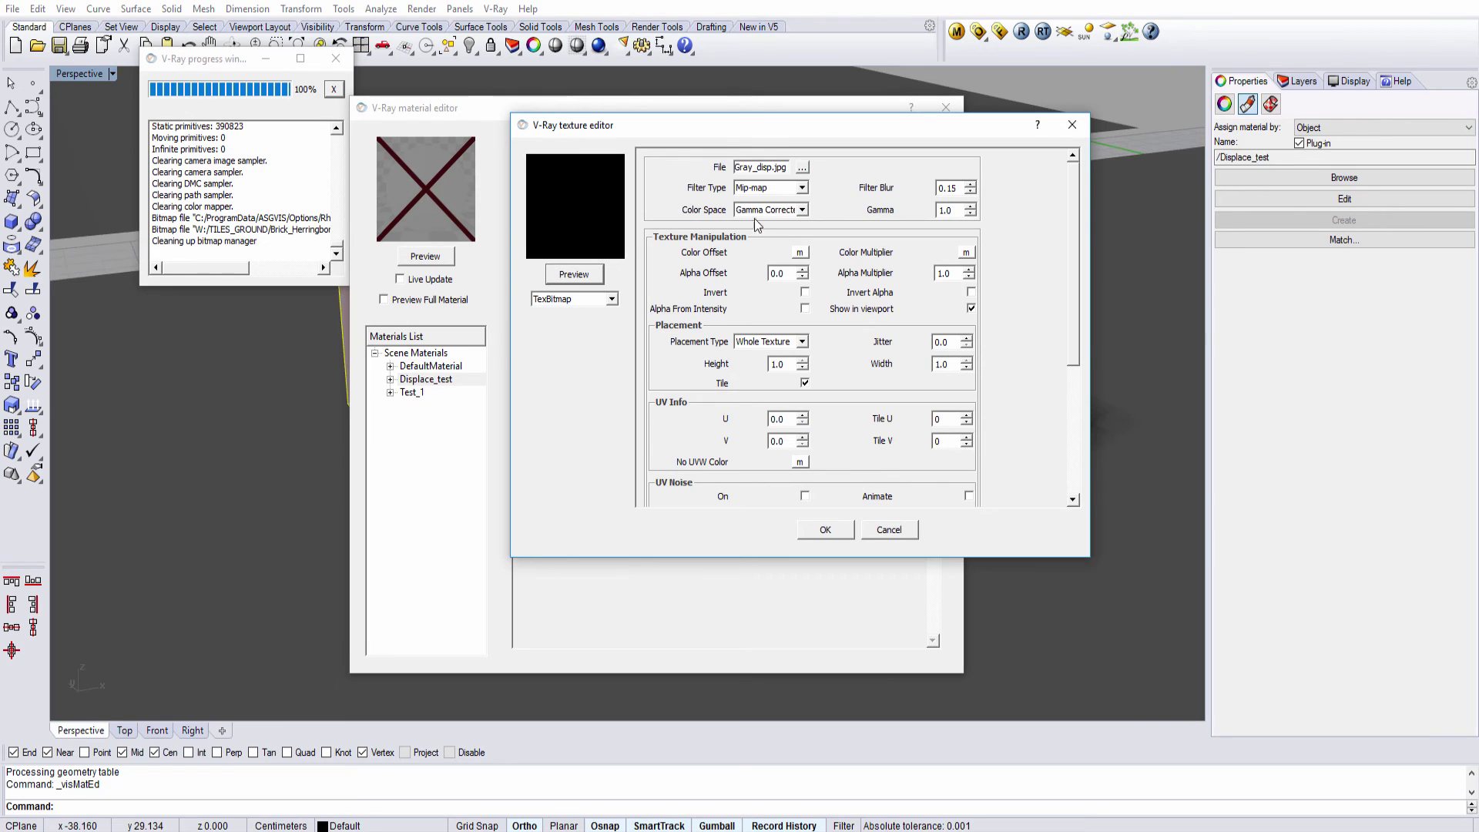
pyautogui.click(803, 168)
pyautogui.click(863, 328)
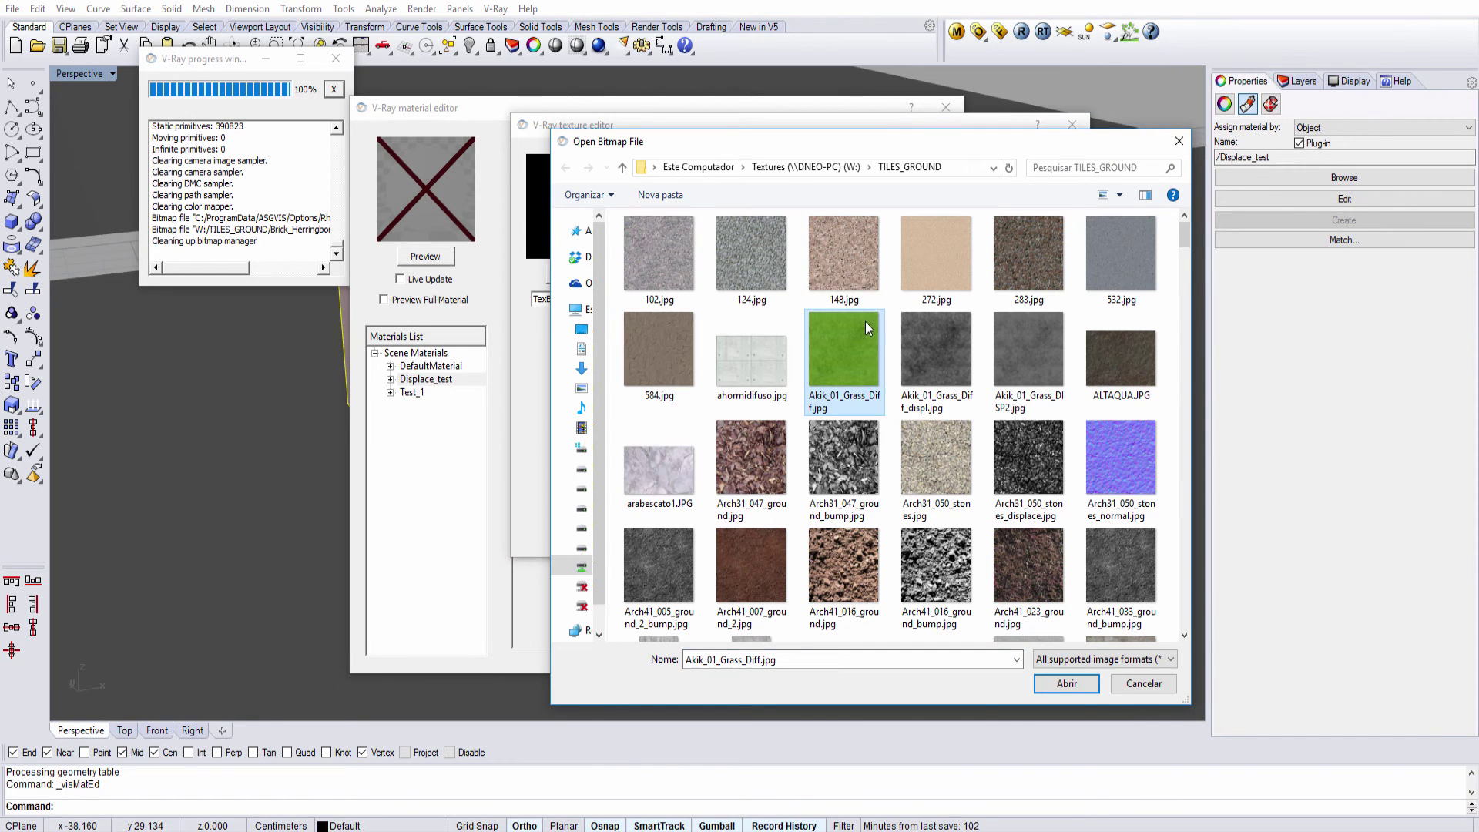
pyautogui.scroll(-5, 911, 336)
pyautogui.scroll(-10, 915, 343)
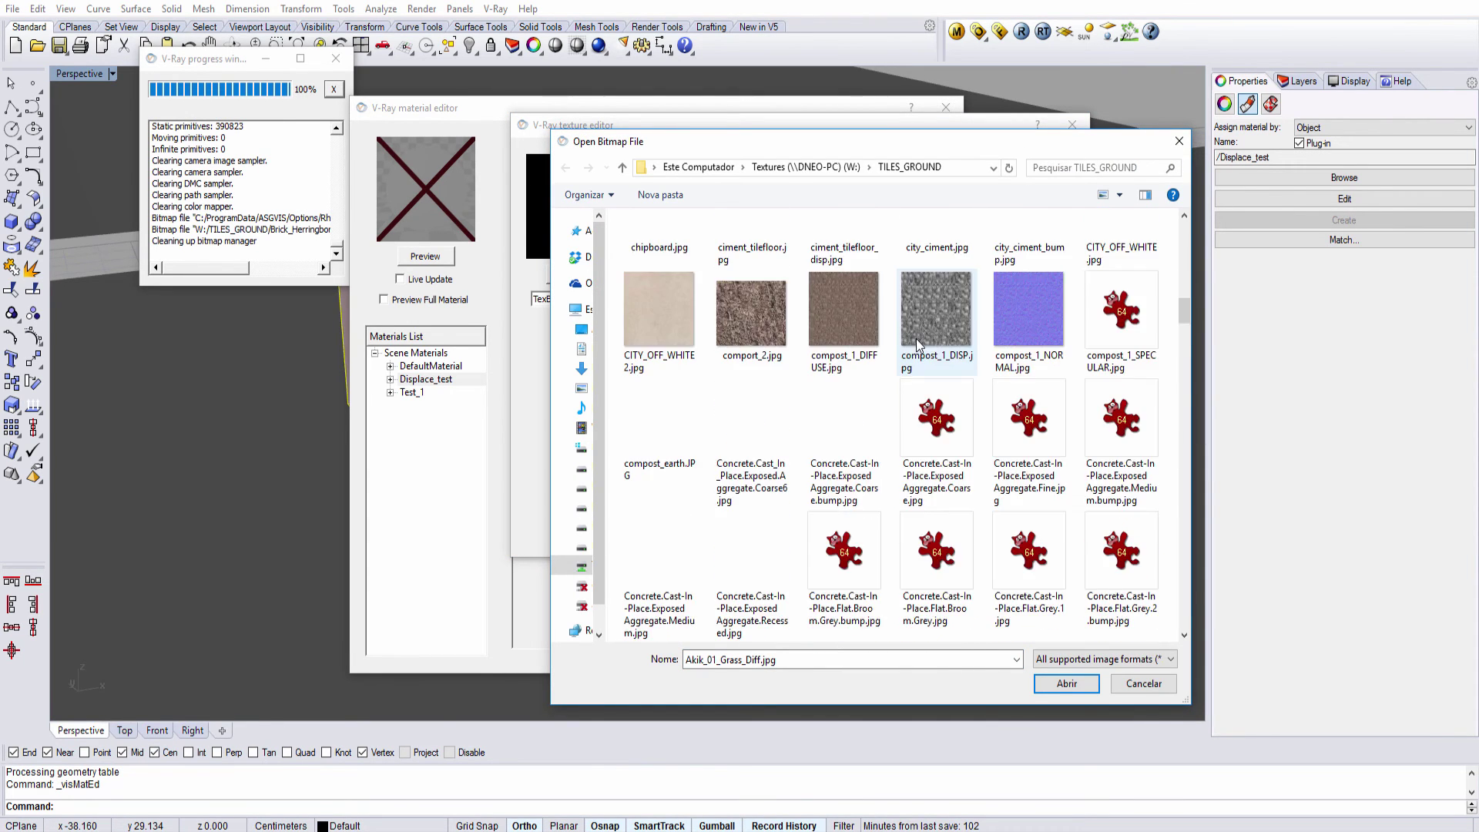
pyautogui.click(918, 346)
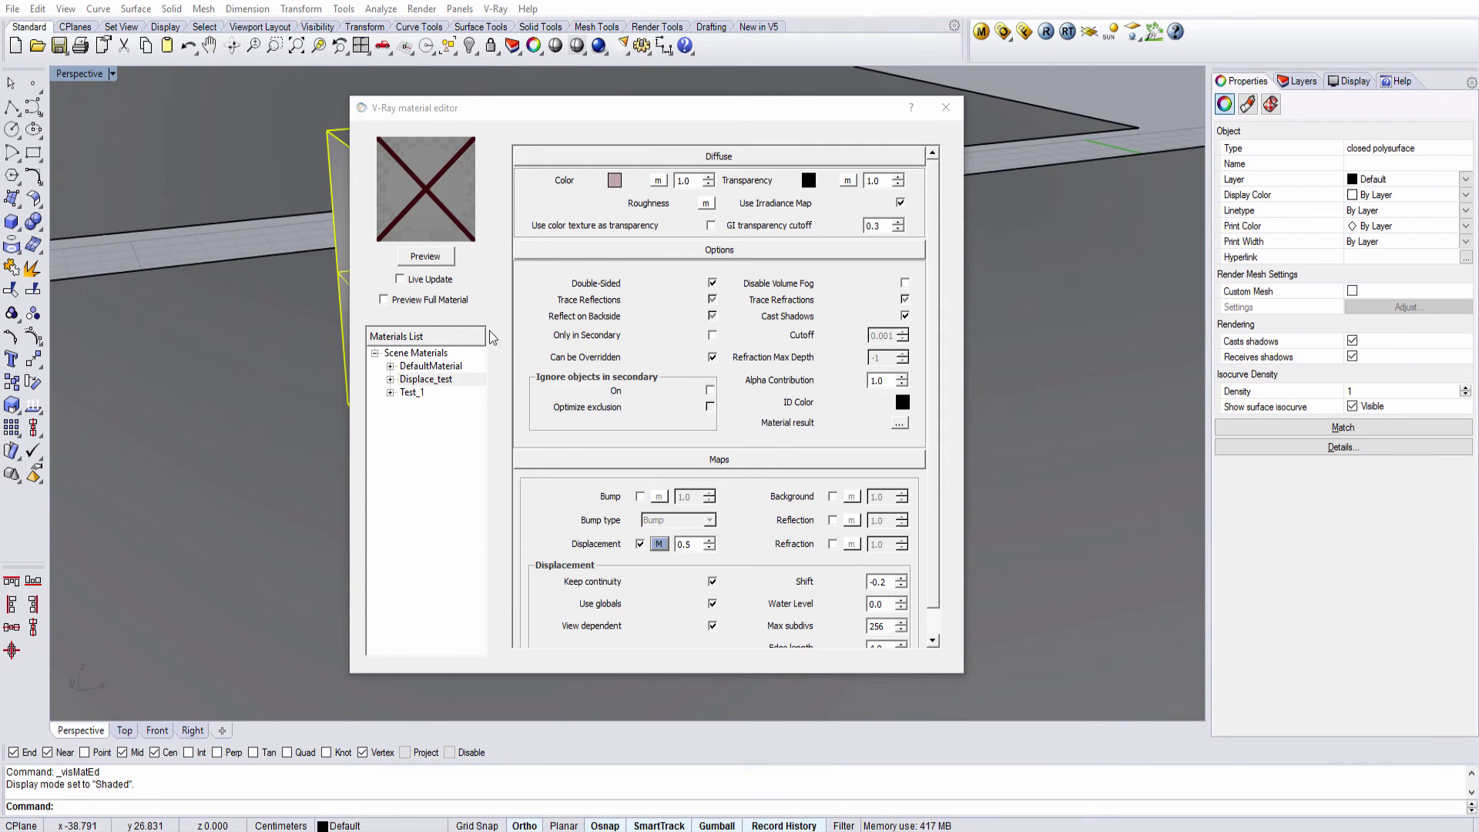
# Turn off Keep continuity for the Displace_test material and render the box with the grass displacement
pyautogui.scroll(-1, 940, 481)
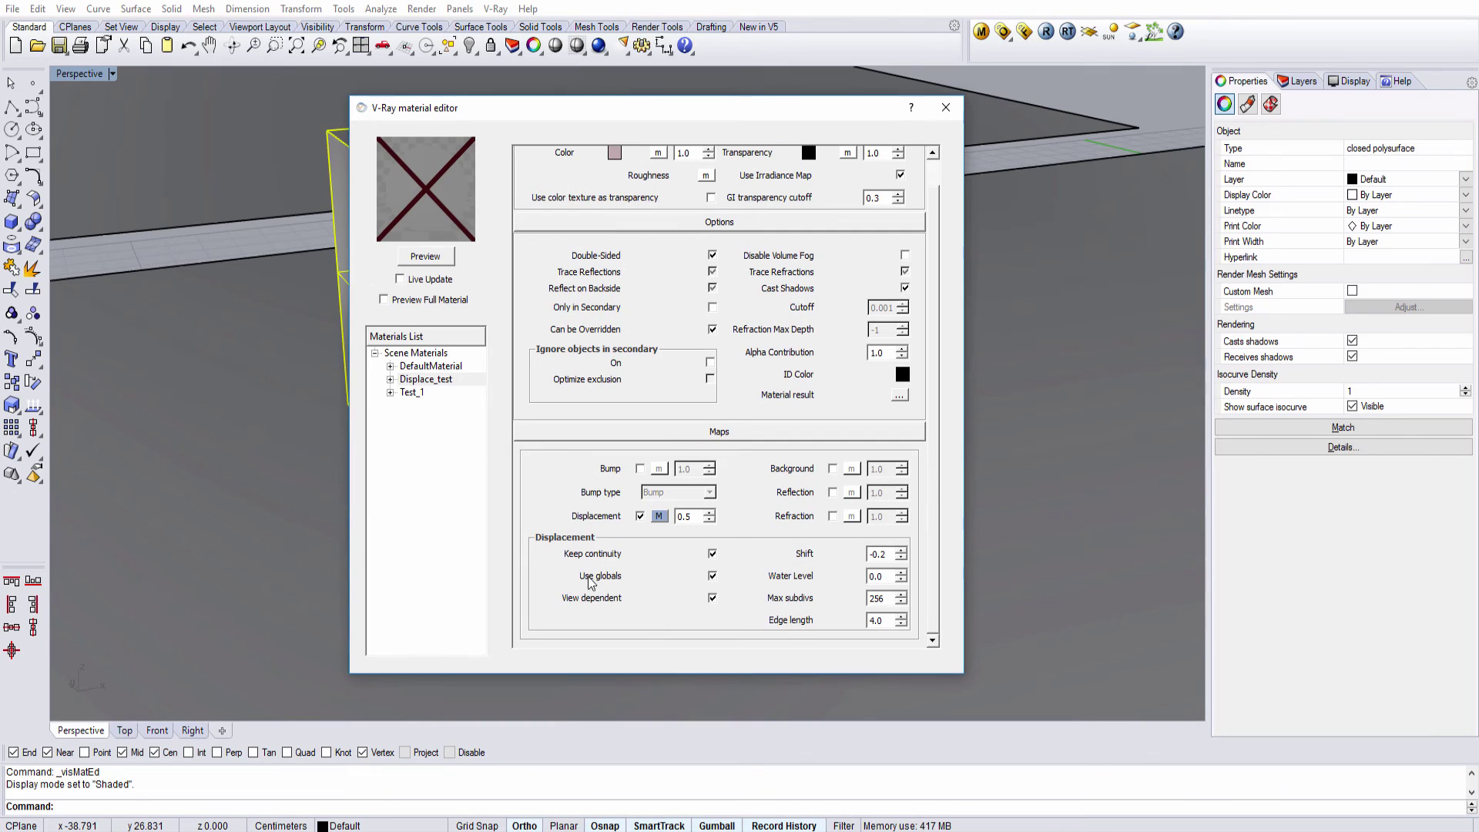
pyautogui.click(713, 555)
pyautogui.click(940, 112)
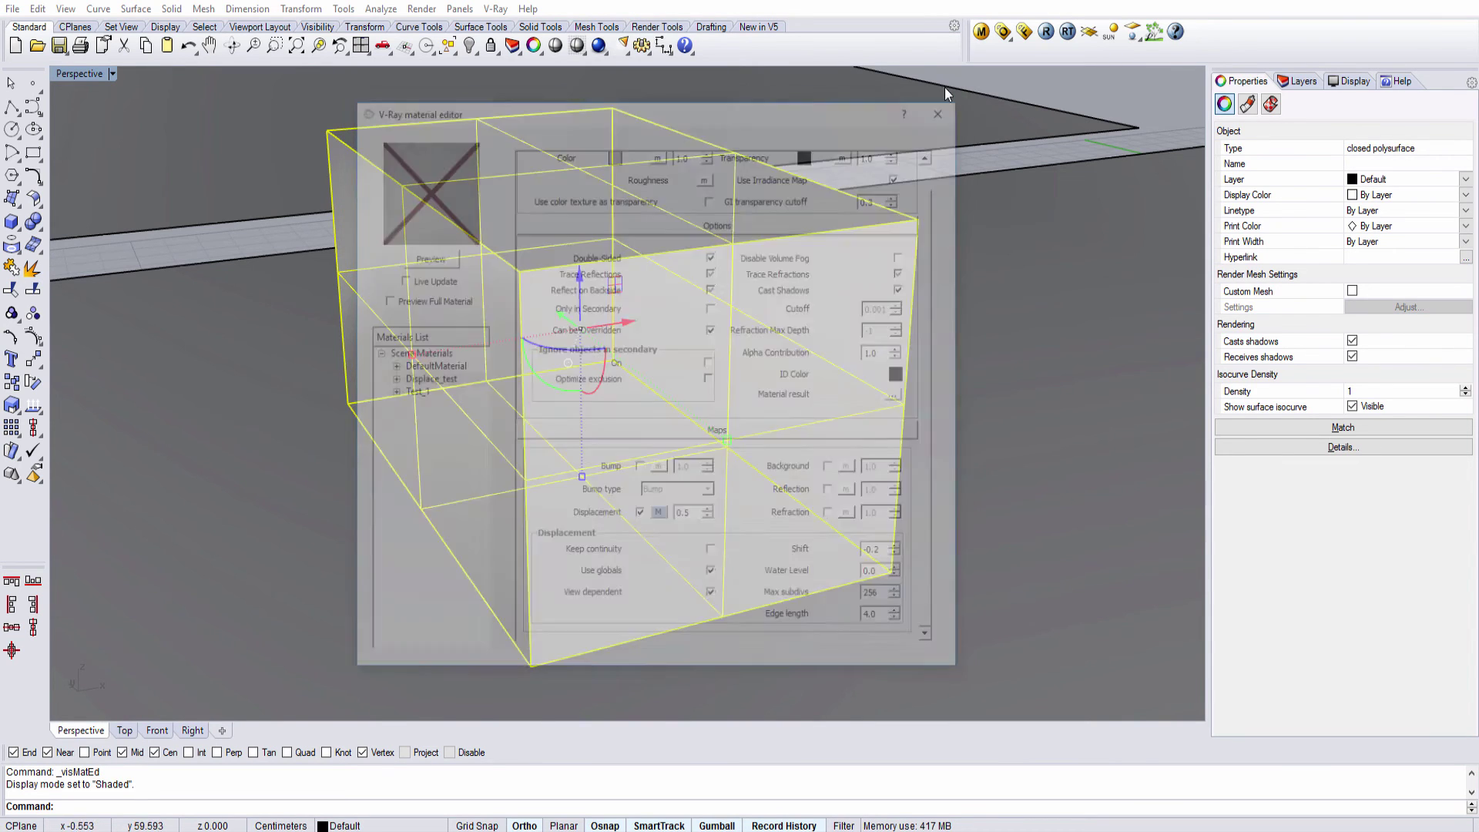
pyautogui.click(1045, 32)
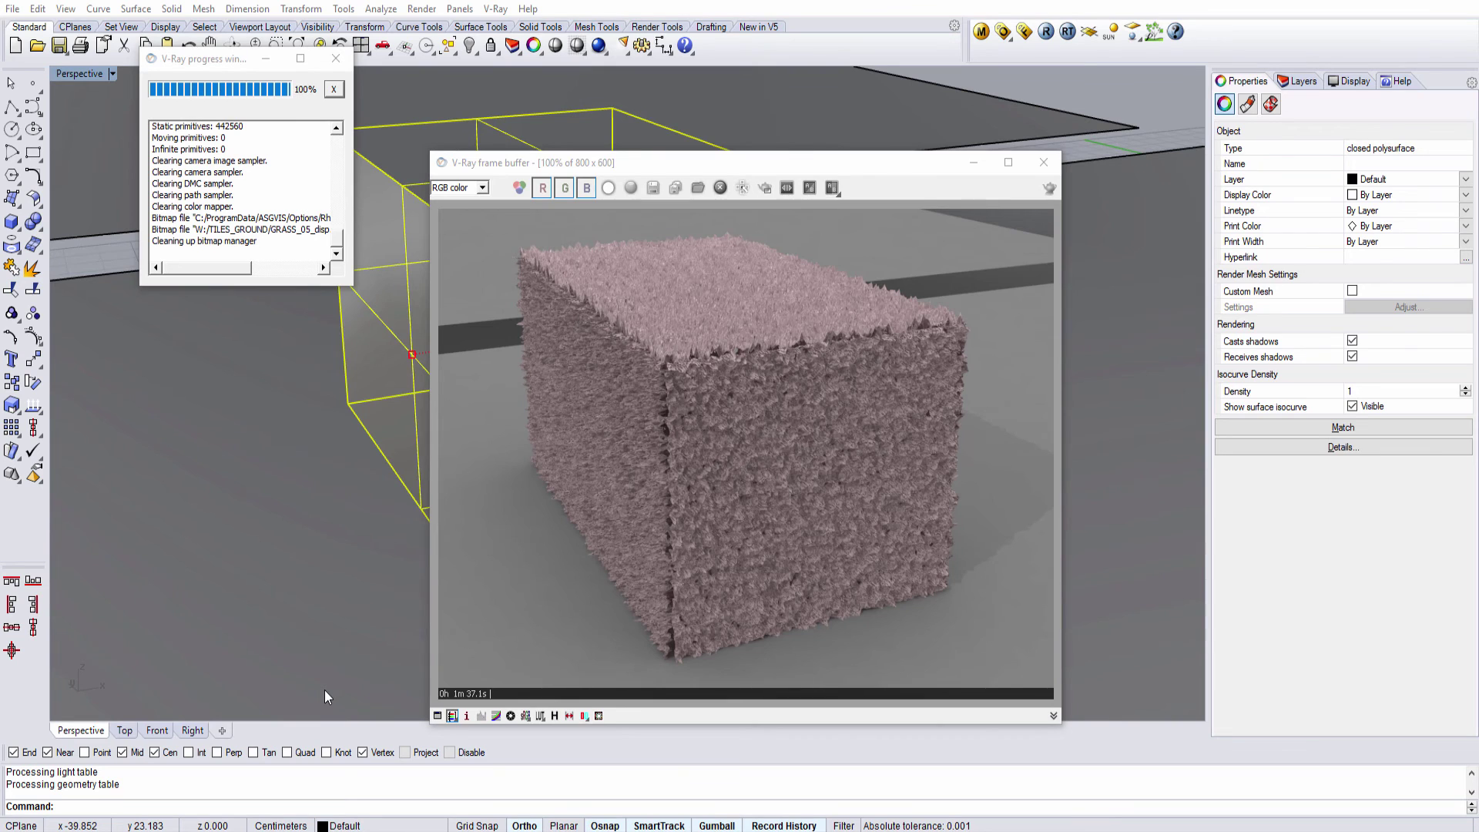
# Inspect the rendered grass displacement along the box's upper edges and its upper right corner
pyautogui.scroll(2, 663, 341)
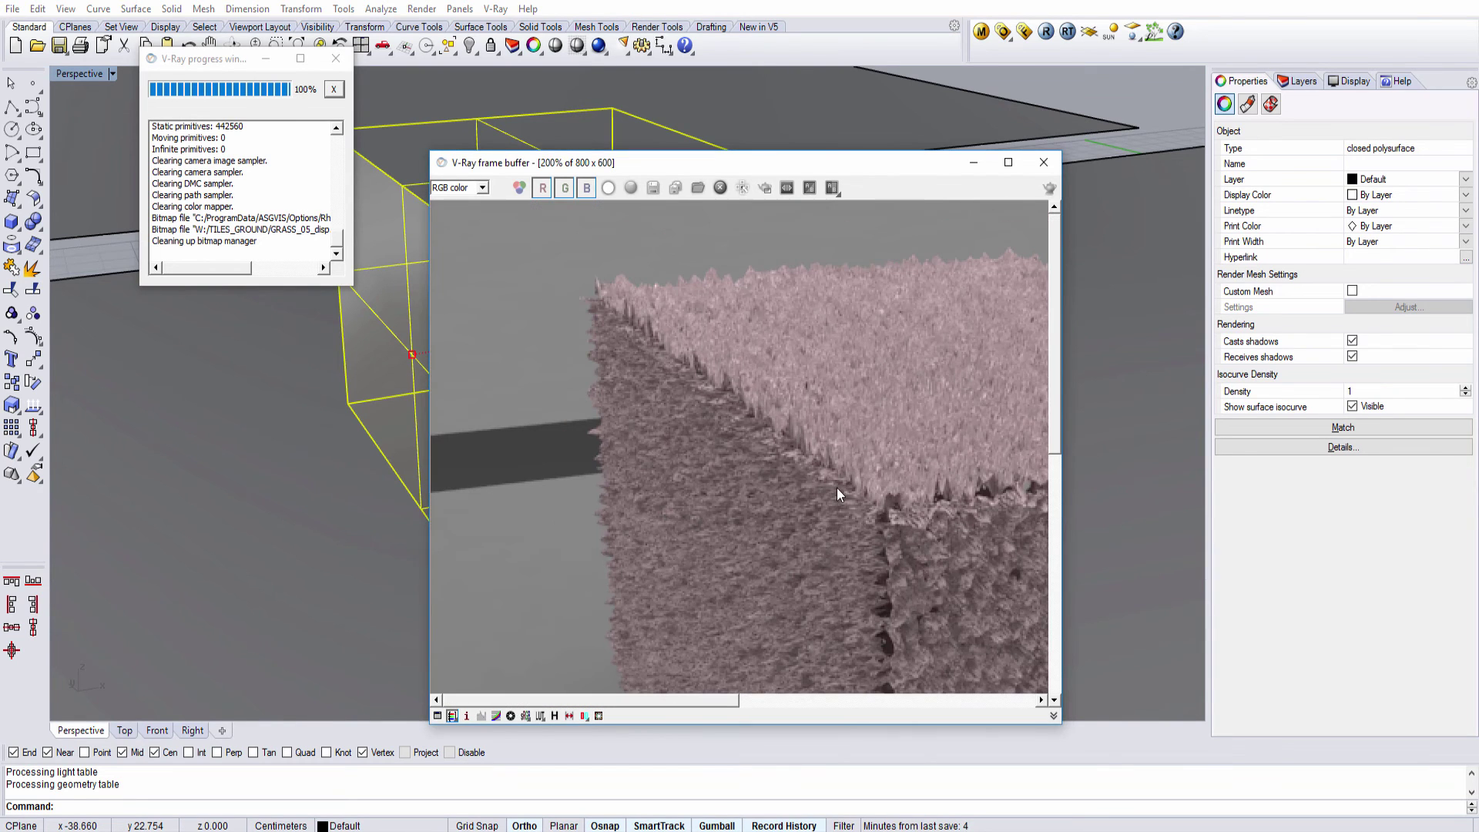
pyautogui.moveTo(806, 442); pyautogui.dragTo(765, 429, button='middle')
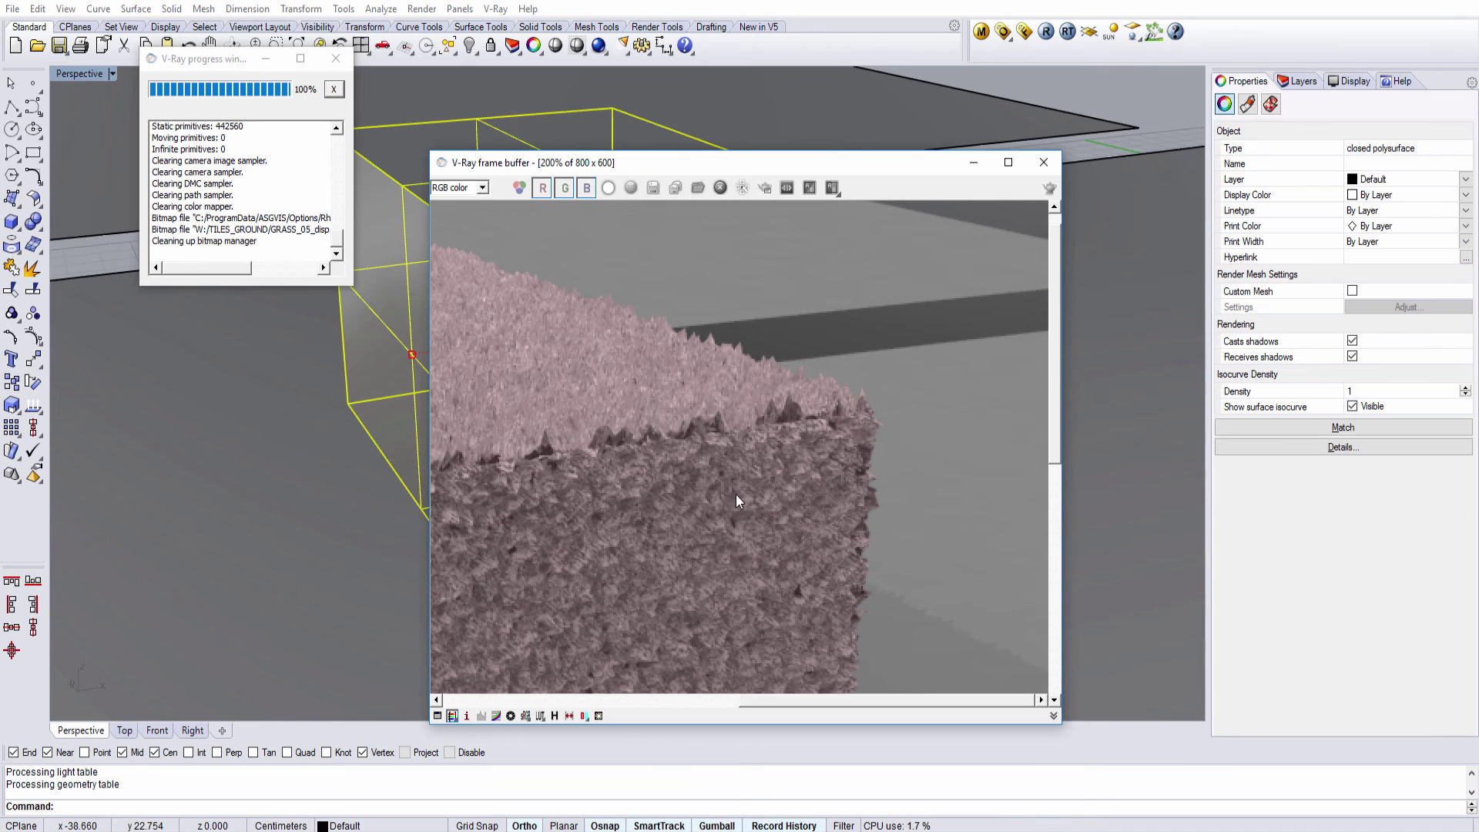
pyautogui.scroll(1, 724, 360)
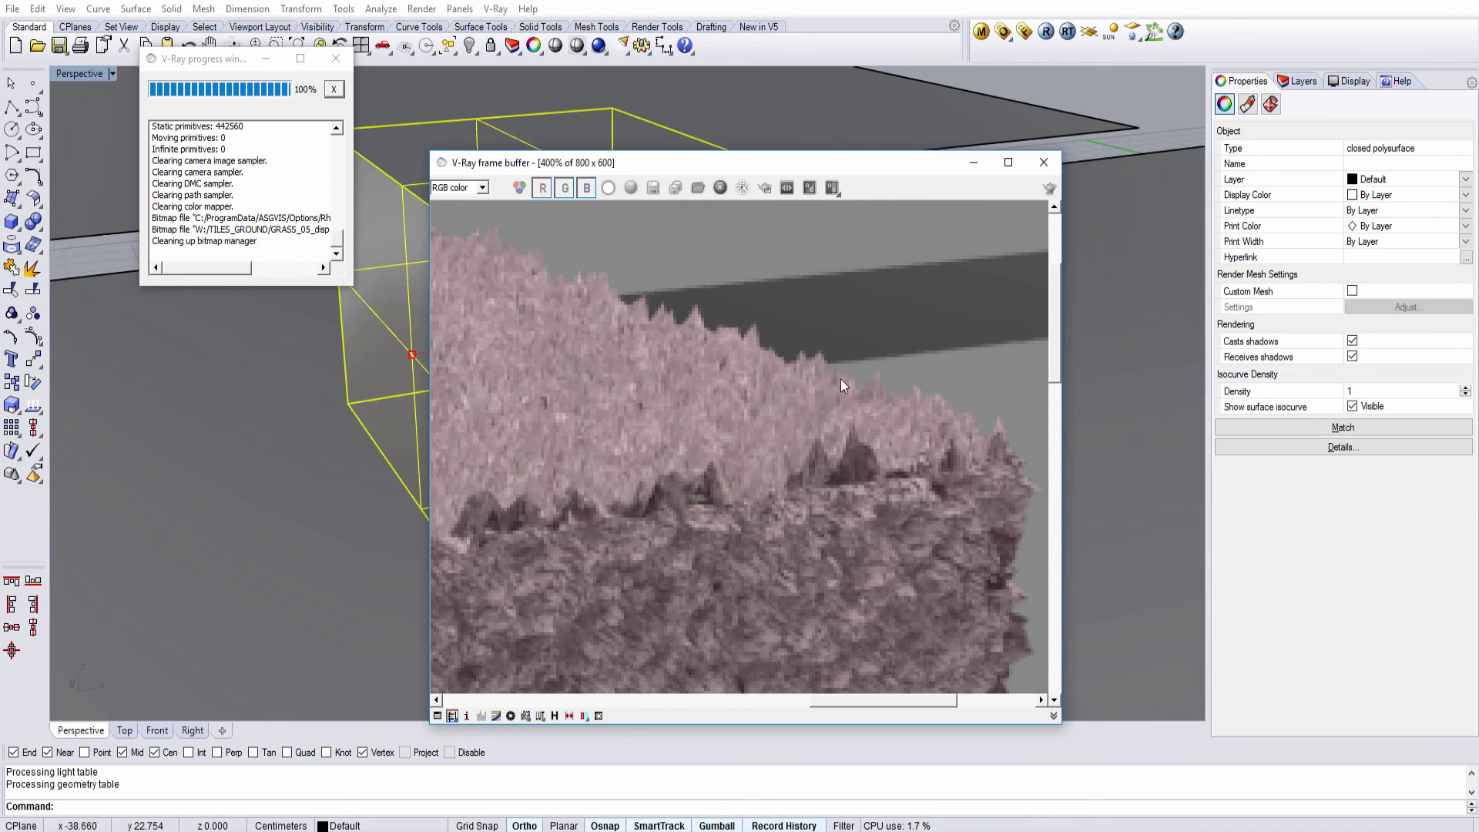
pyautogui.scroll(-1, 1013, 431)
pyautogui.moveTo(962, 550); pyautogui.dragTo(890, 423, button='middle')
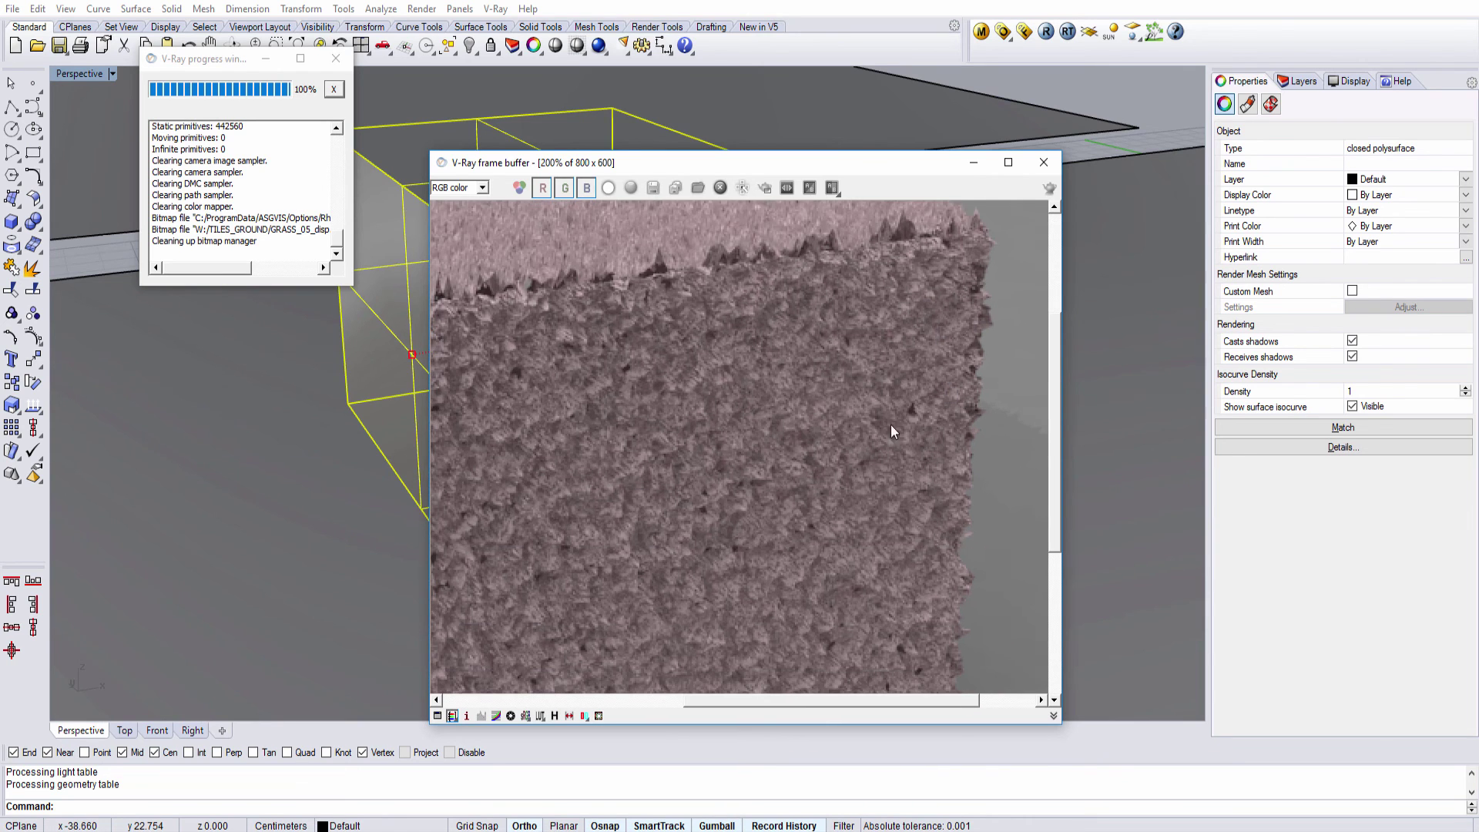
# Examine the front face and lower corner of the rendered grass box, close the render and deselect the box
pyautogui.moveTo(689, 562); pyautogui.dragTo(843, 470, button='middle')
pyautogui.moveTo(461, 577); pyautogui.dragTo(707, 322, button='middle')
pyautogui.scroll(1, 714, 470)
pyautogui.moveTo(812, 464); pyautogui.dragTo(881, 513, button='middle')
pyautogui.scroll(-1, 745, 563)
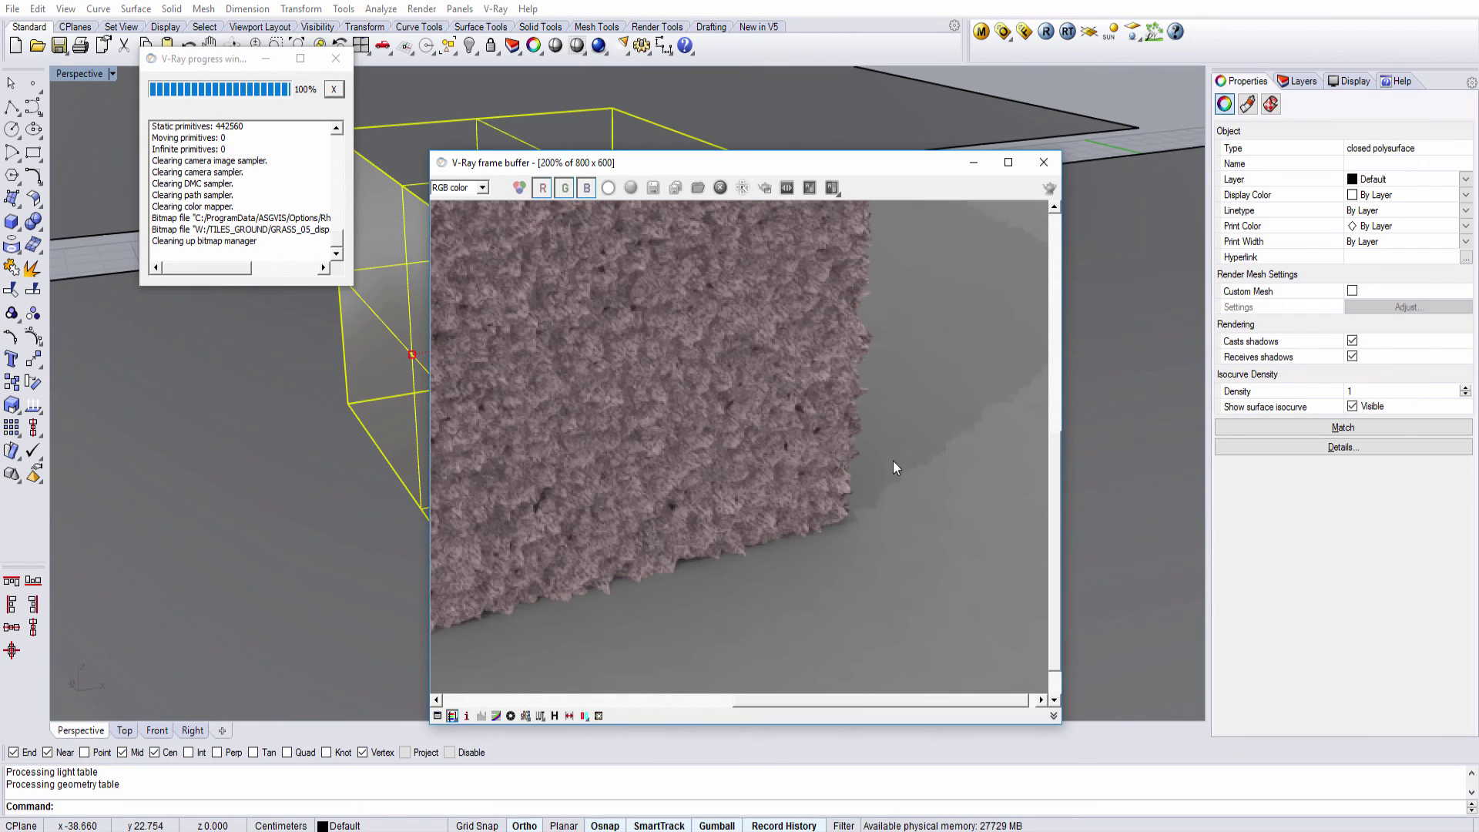
pyautogui.moveTo(894, 461); pyautogui.dragTo(849, 483, button='middle')
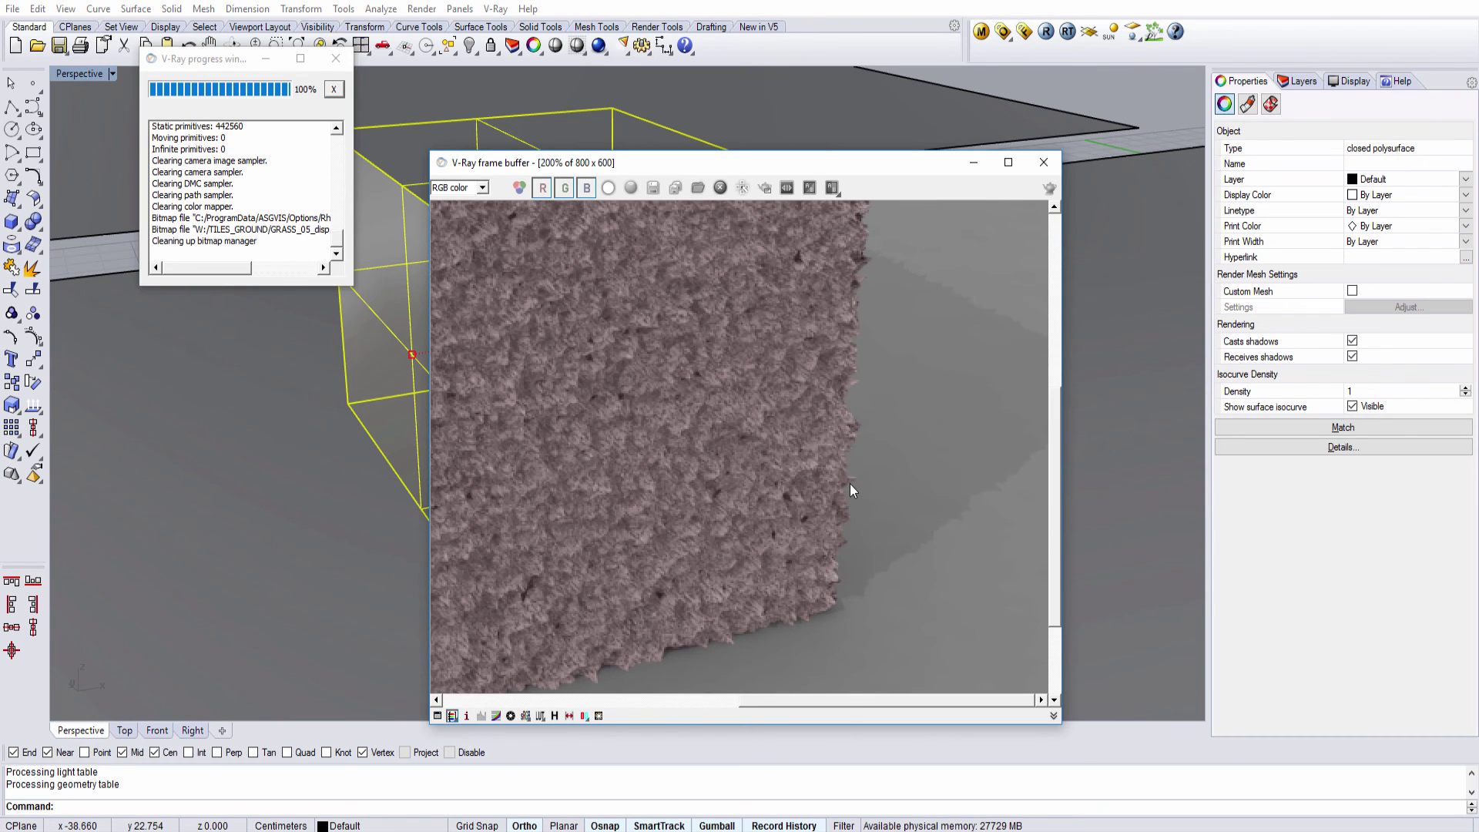
pyautogui.scroll(-1, 809, 491)
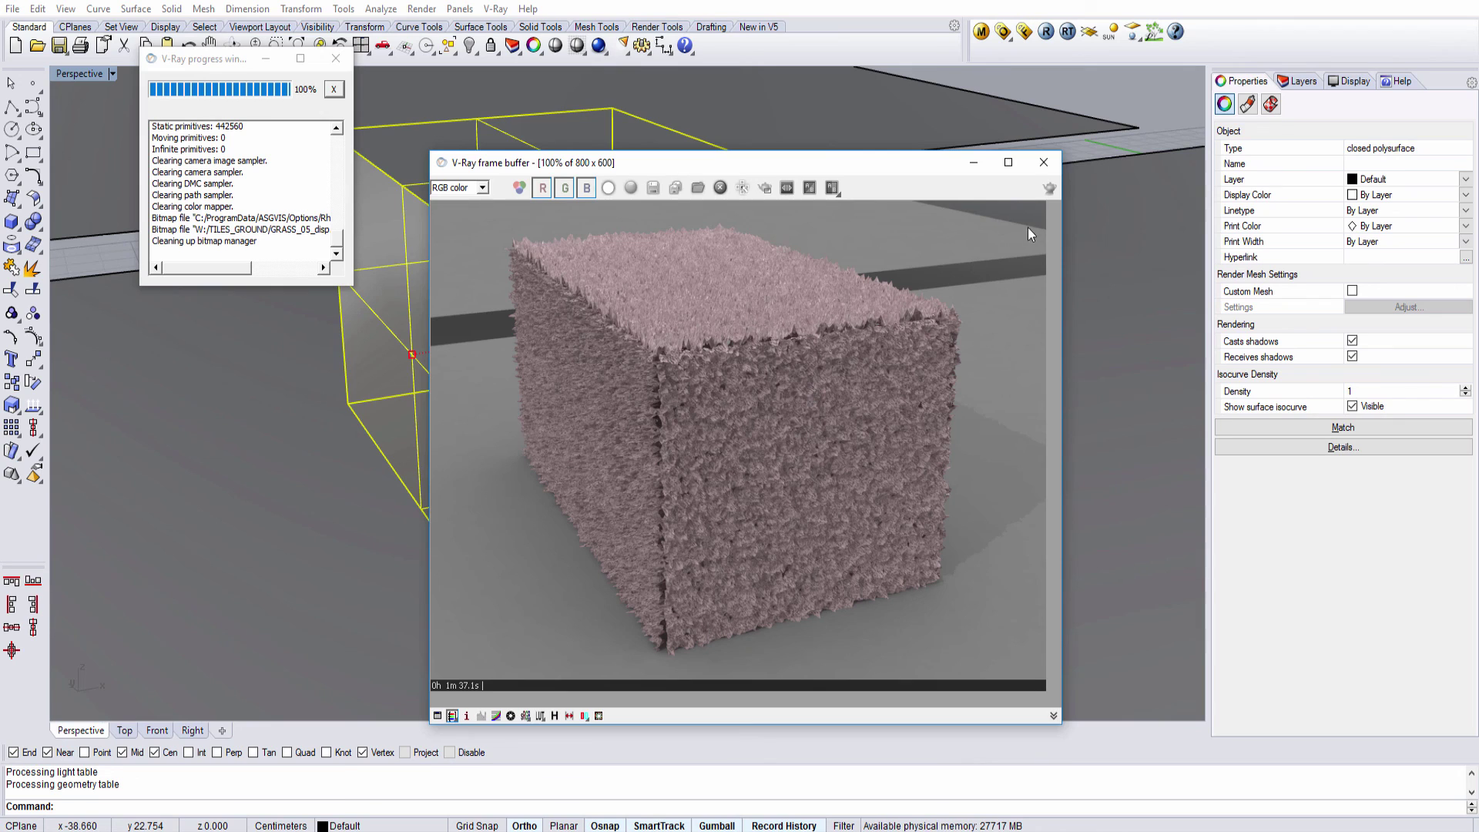
pyautogui.click(1042, 162)
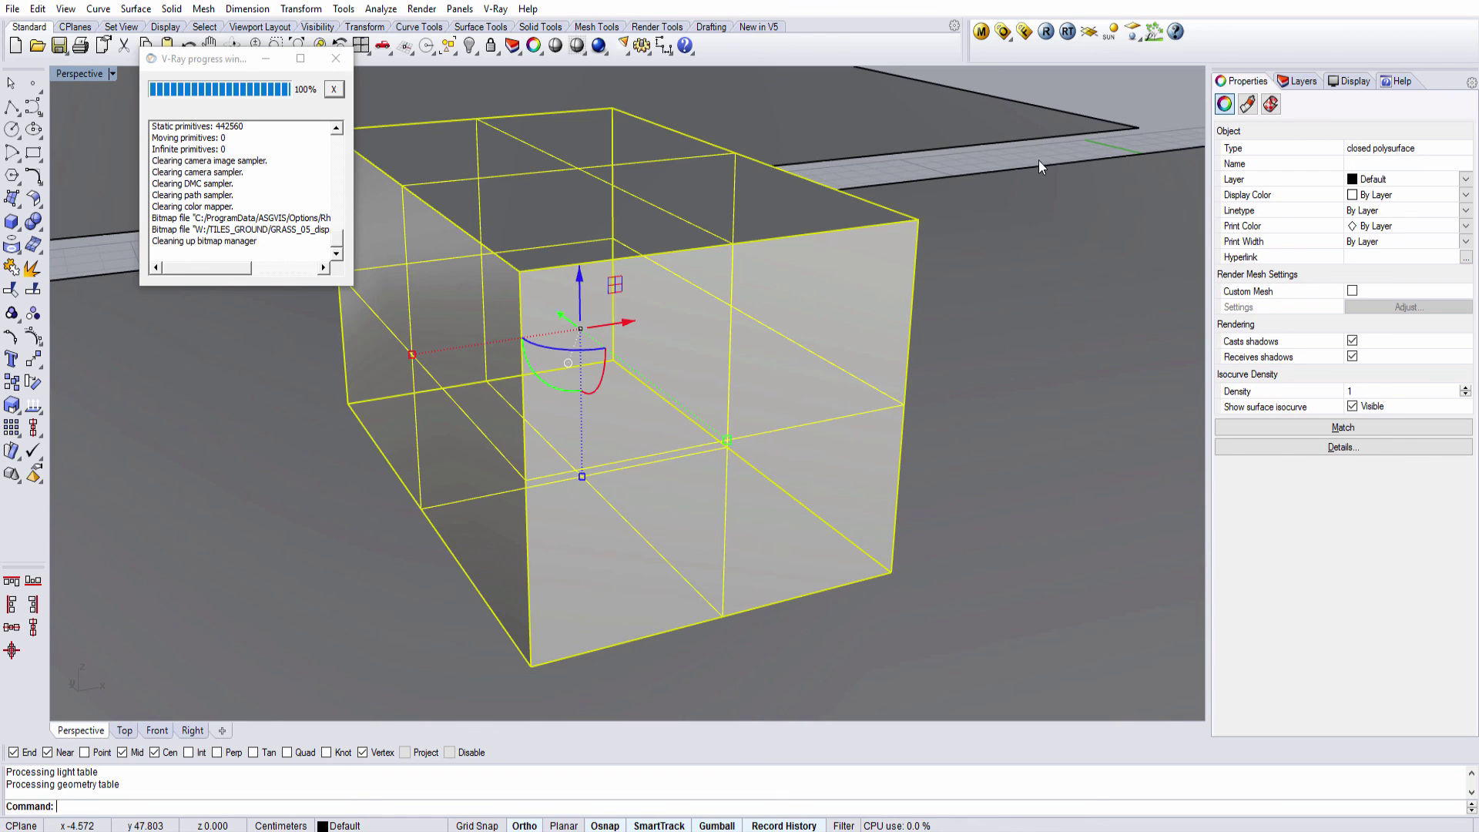
pyautogui.click(1028, 87)
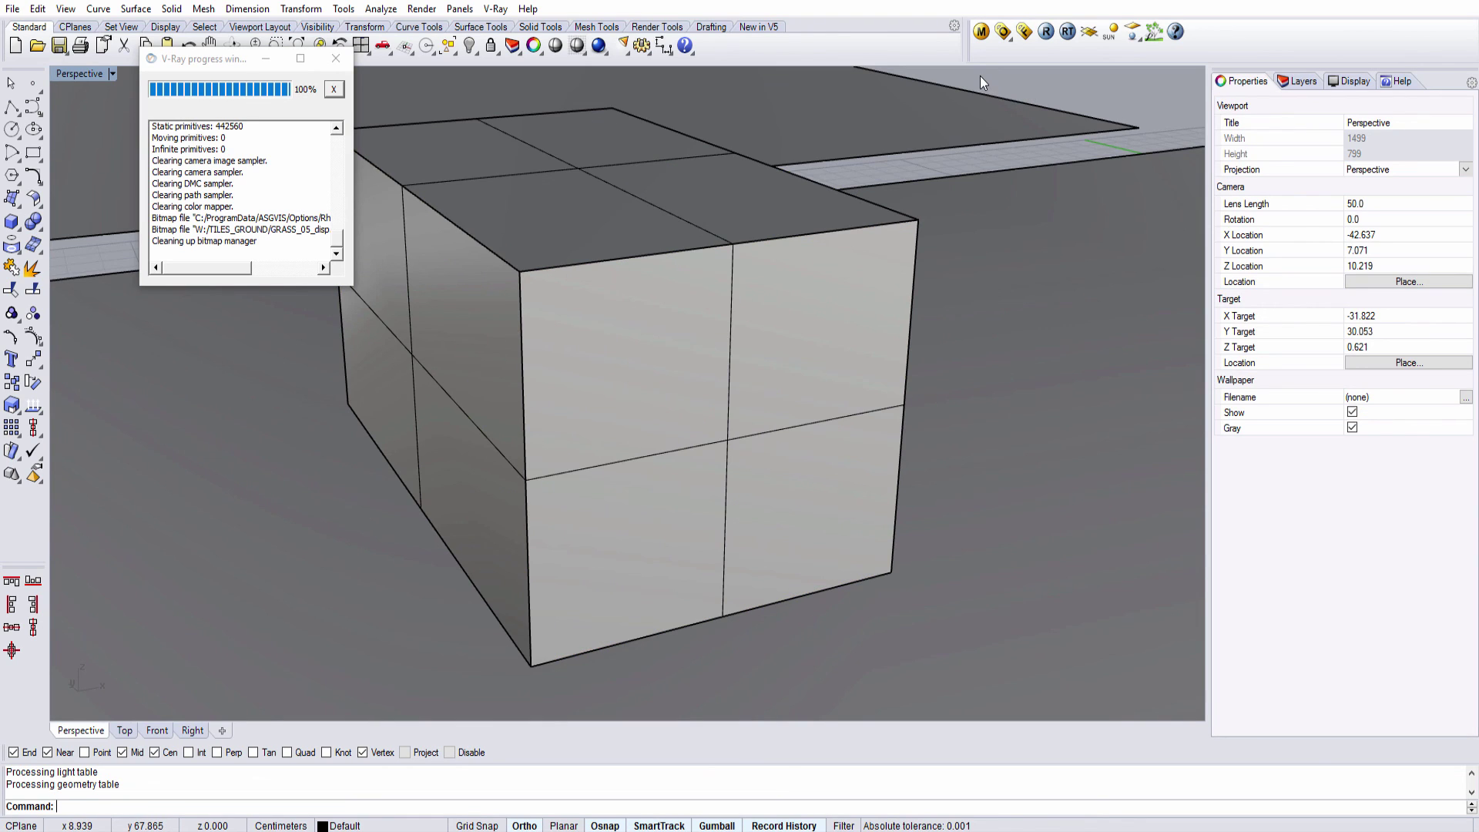